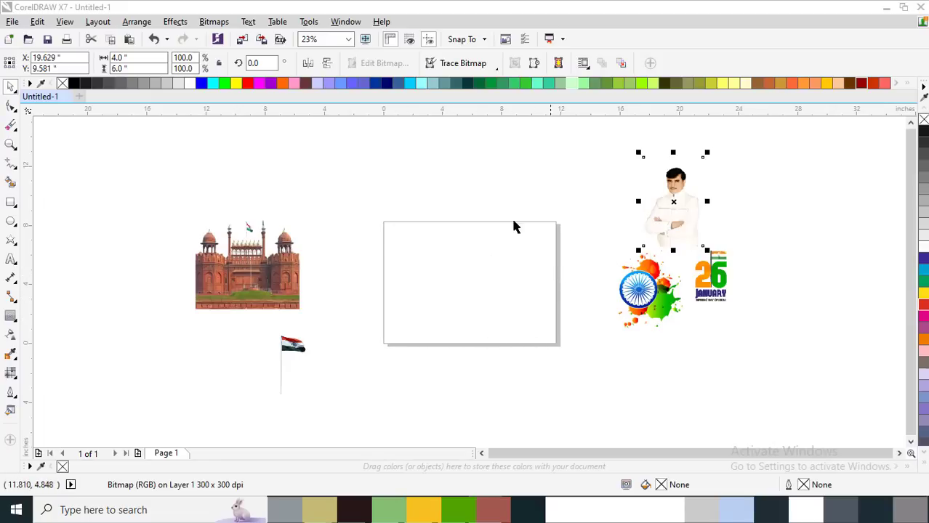
Deselect the portrait and zoom to 44% on the blank page and 26 January artwork
left_click_drag(342, 177, 375, 196)
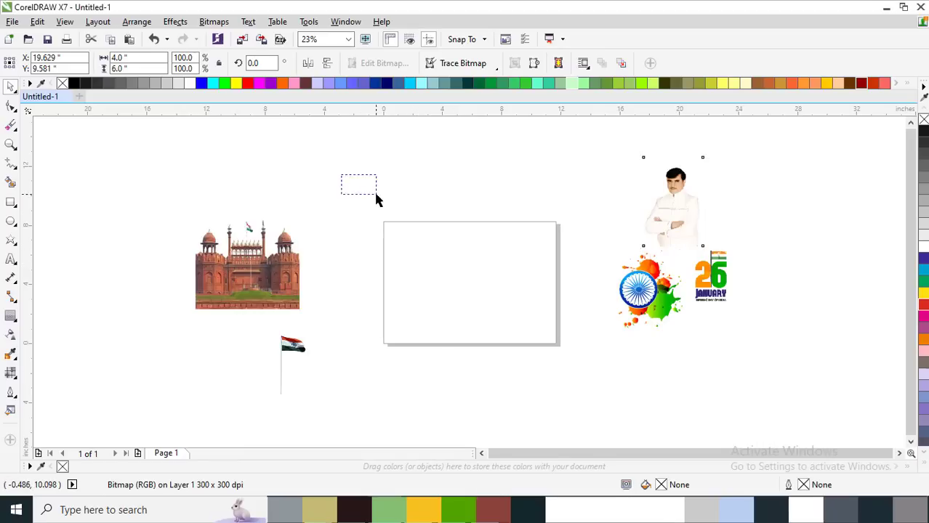
key("z")
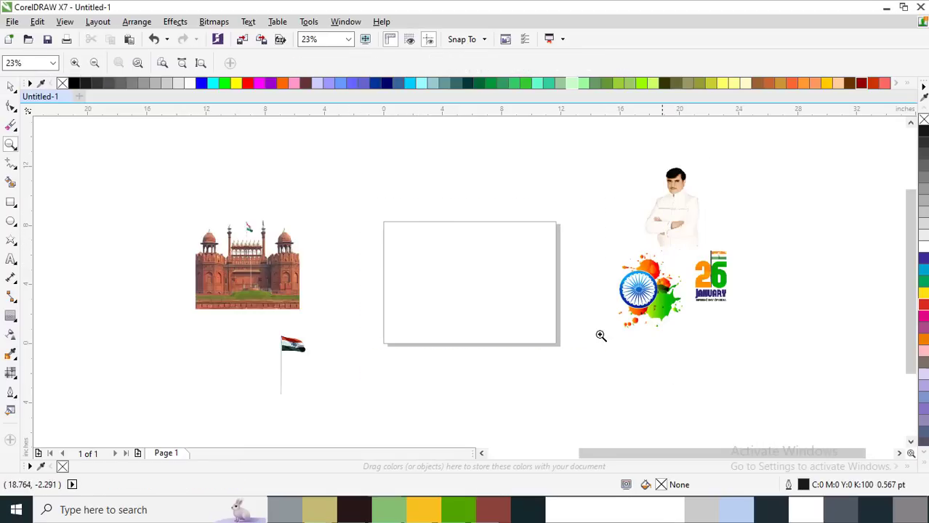
left_click(599, 333)
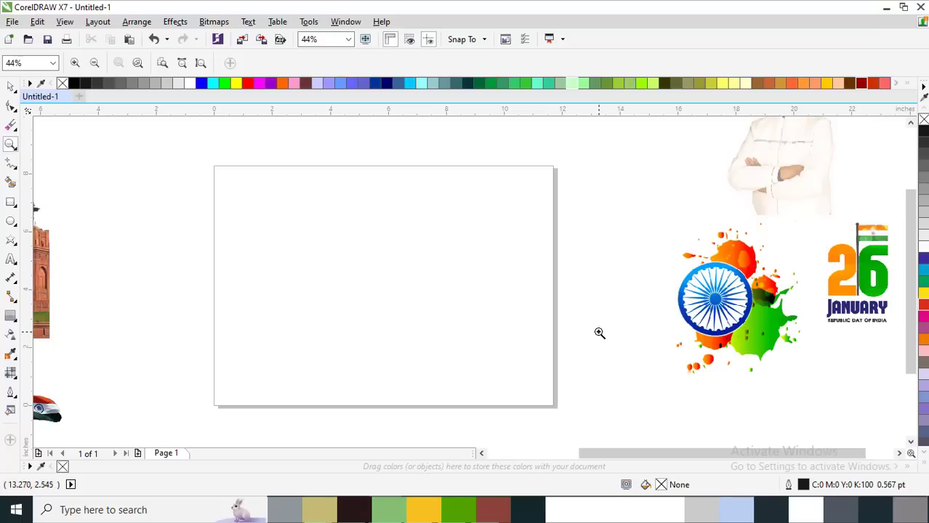
Draw a 5.5 × 5.5 inch circle on the left of the page and zoom in on it
left_click(11, 220)
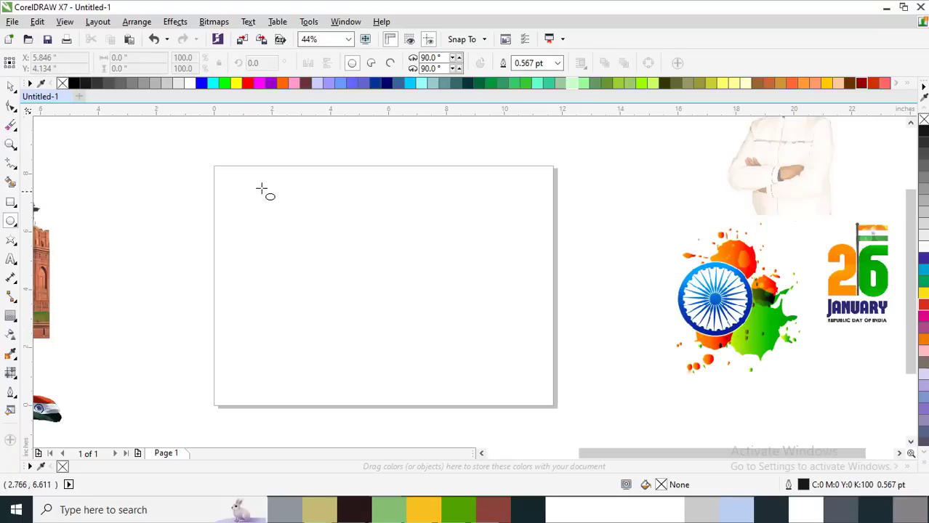
left_click_drag(261, 189, 406, 321)
left_click(138, 58)
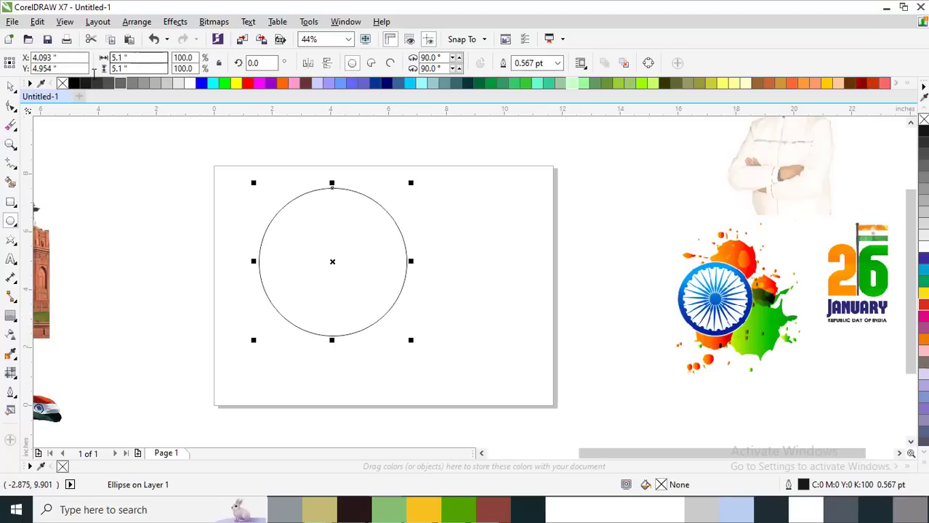
type(".5in")
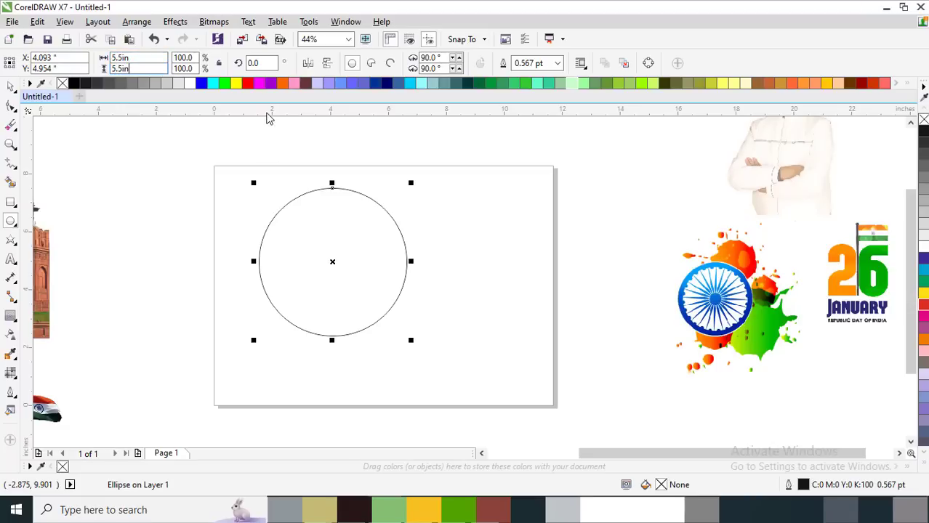
key("Return")
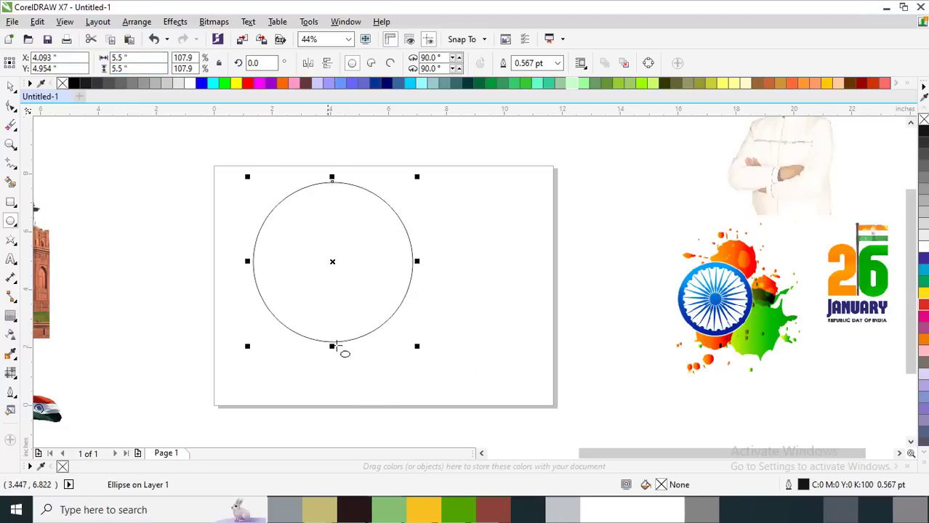
key("z")
left_click_drag(251, 179, 560, 407)
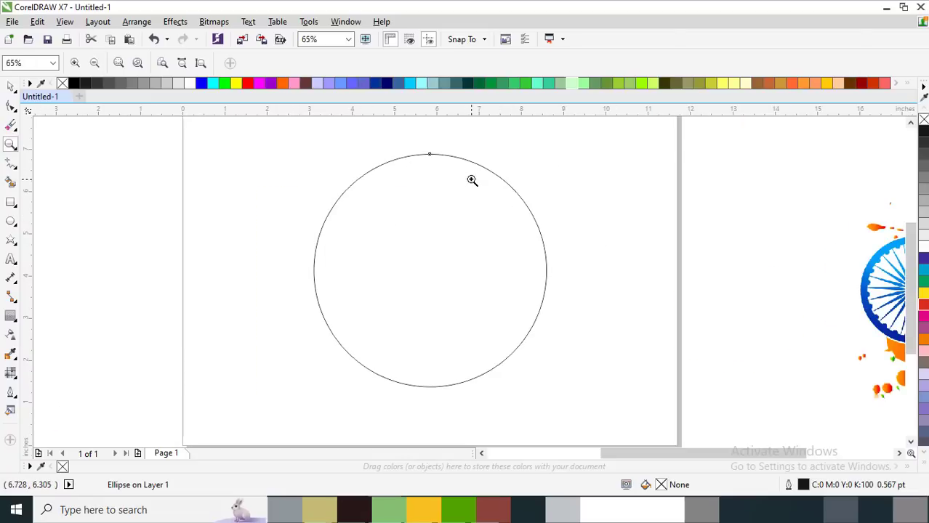
Zoom out to the whole page, then zoom closely onto the circle
key("space")
left_click(558, 63)
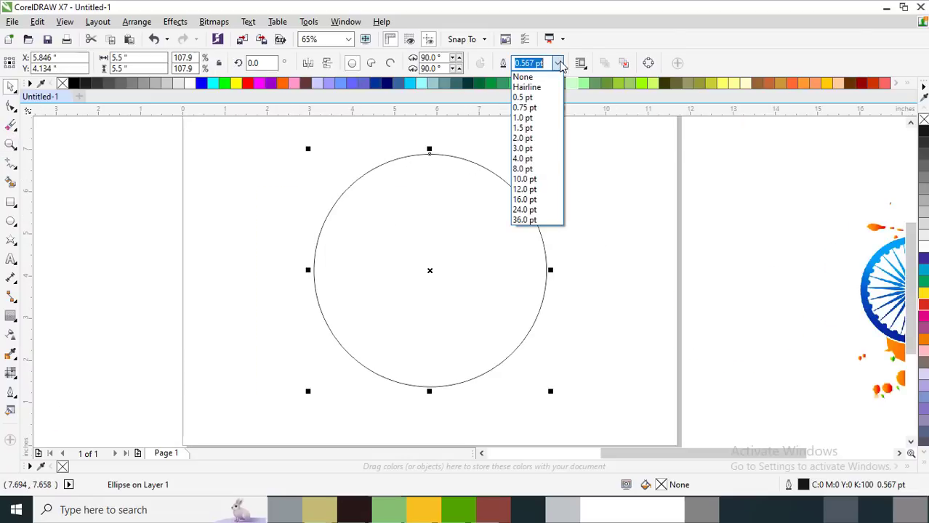
left_click(645, 230)
right_click(643, 231)
left_click(599, 180)
key("z")
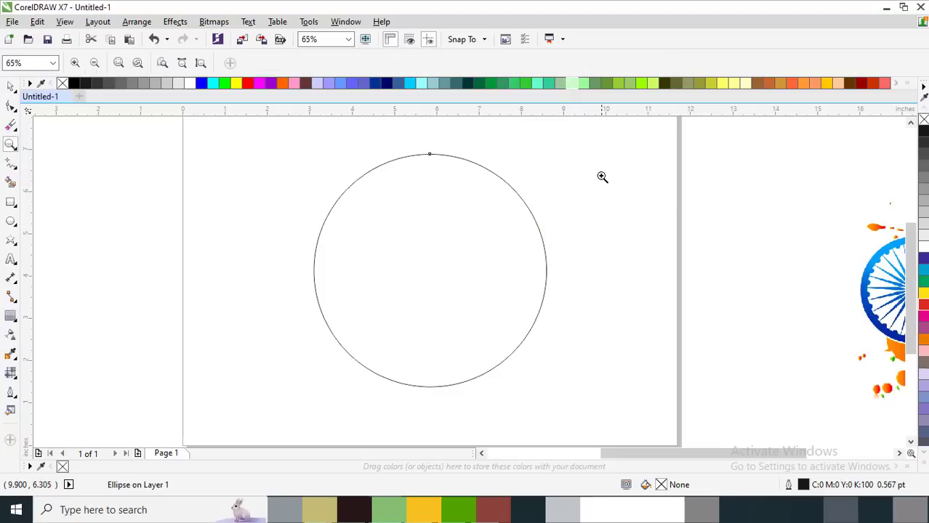
right_click(639, 196)
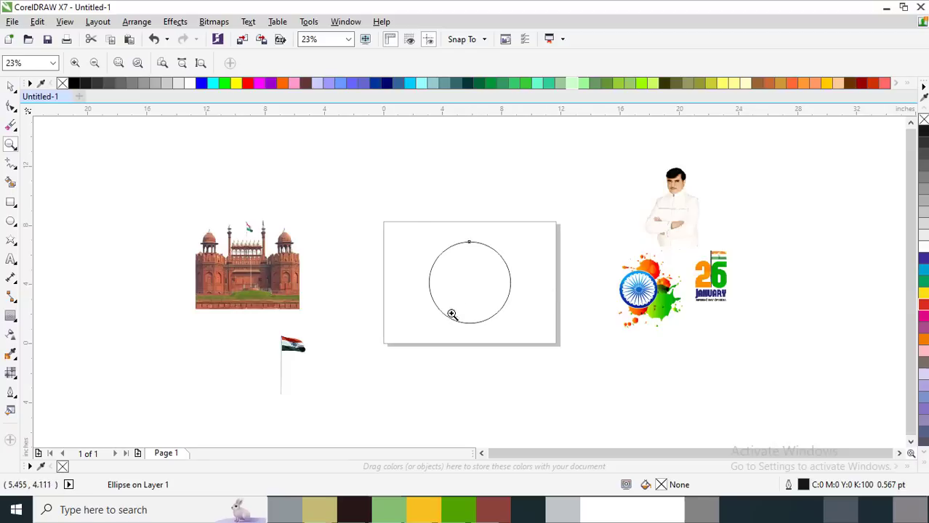
left_click_drag(431, 248, 557, 329)
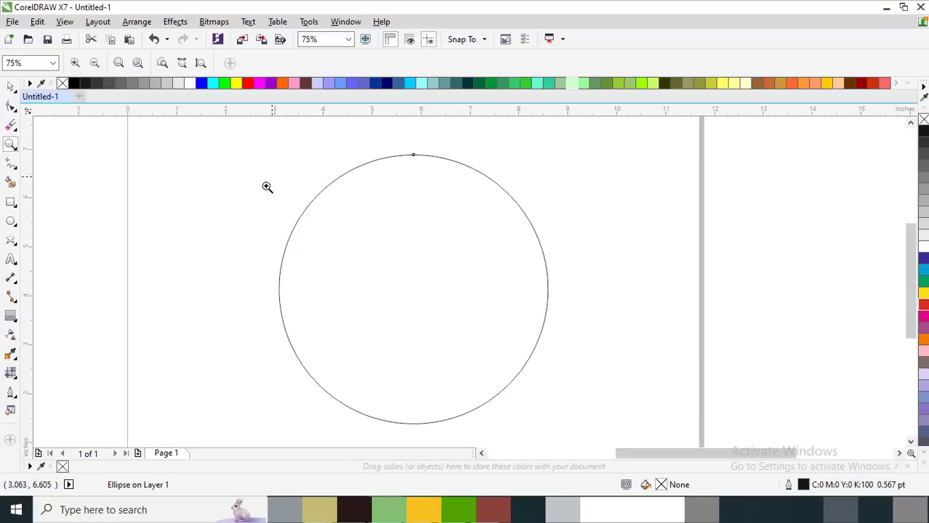
Select the circle and set its outline width to 3.0 pt, after first trying 2.0 pt
key("space")
left_click(553, 63)
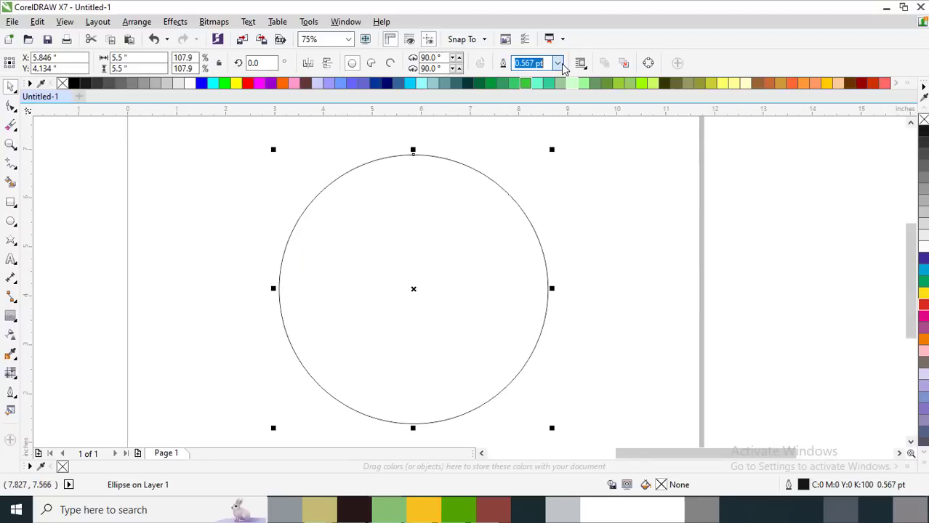
left_click(559, 64)
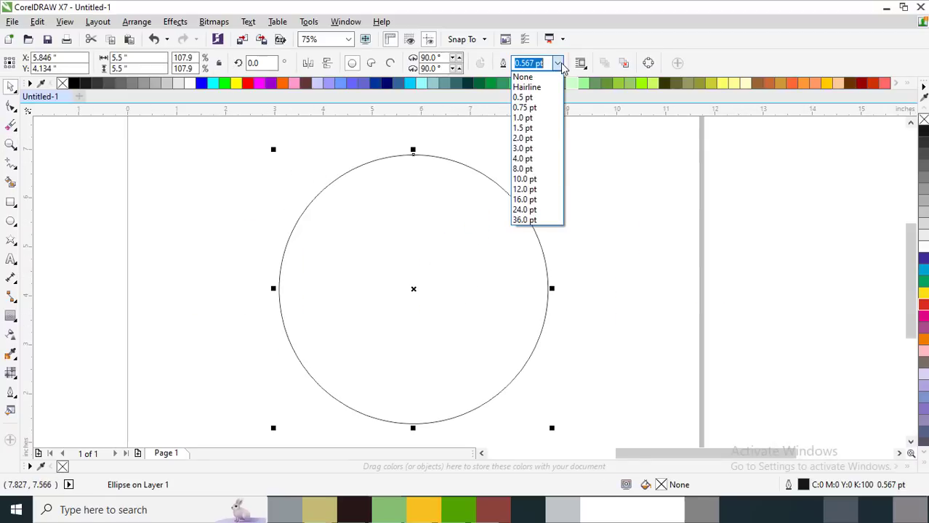
left_click(529, 138)
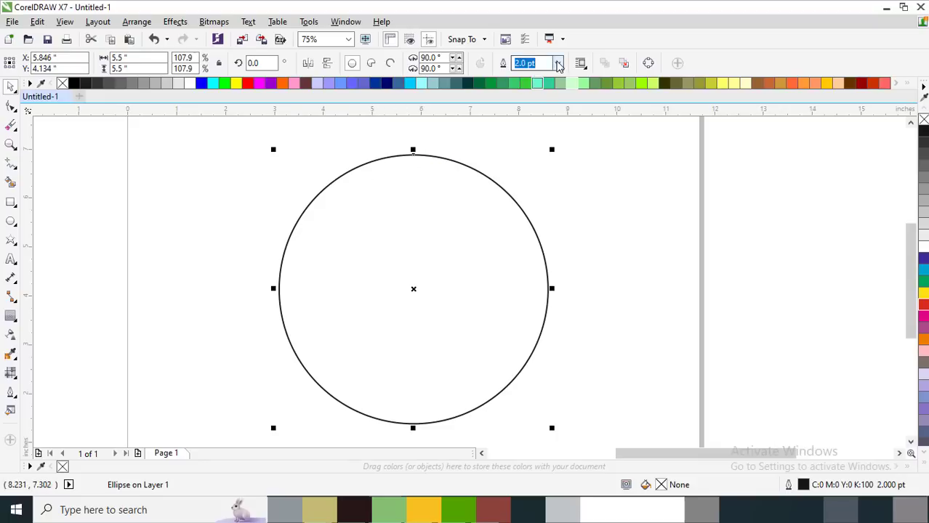
left_click(558, 64)
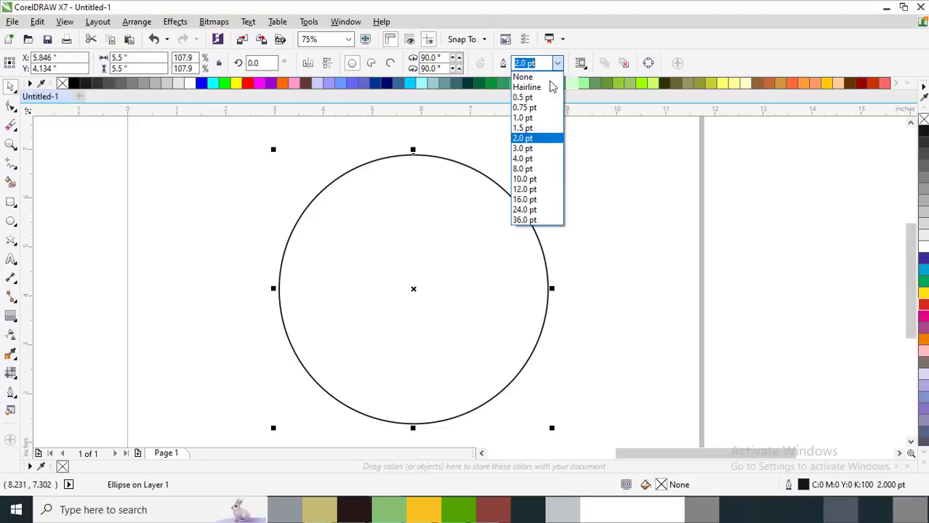
left_click(528, 150)
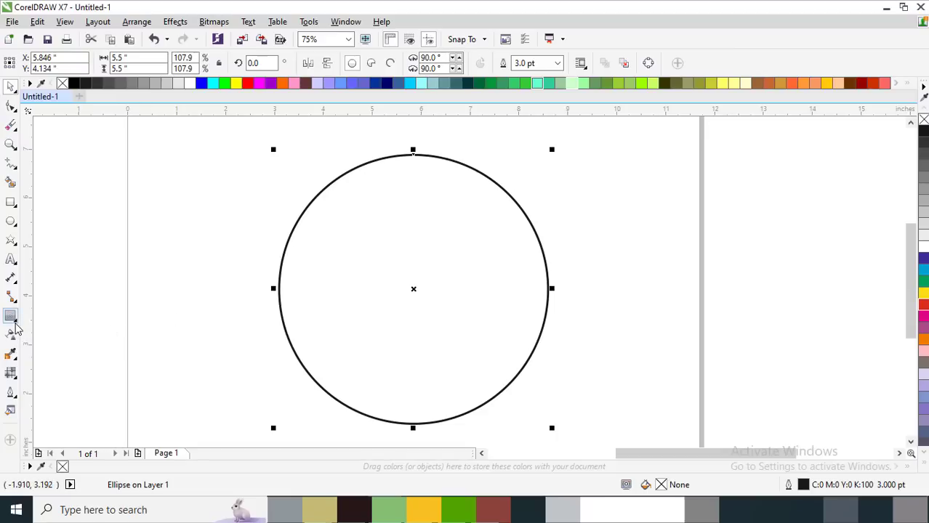
Give the circle an outside Small Glow drop shadow with opacity 20 and feather 3
left_click(14, 323)
left_click(66, 316)
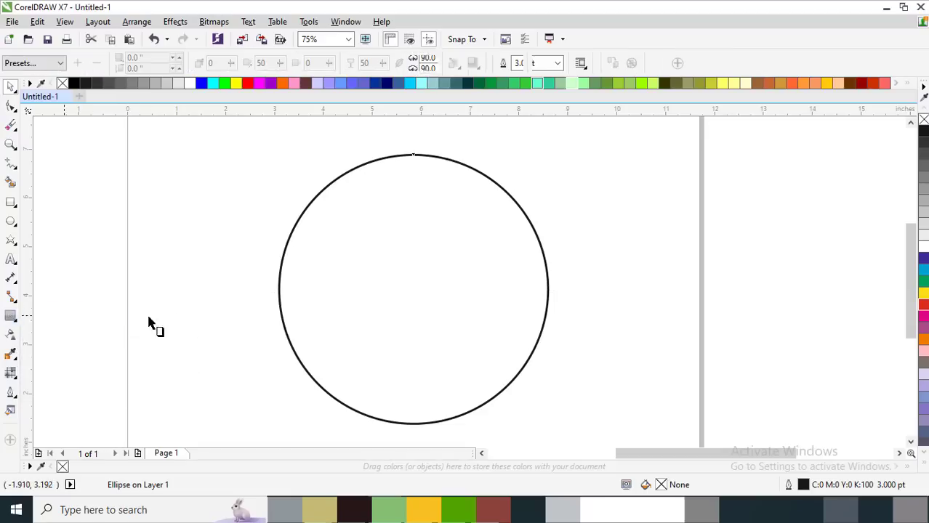
left_click(40, 63)
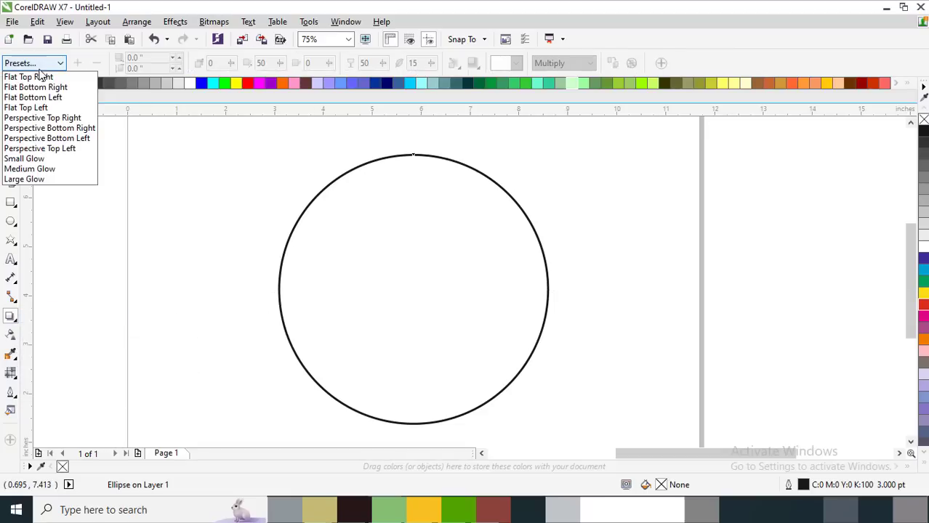
left_click(40, 160)
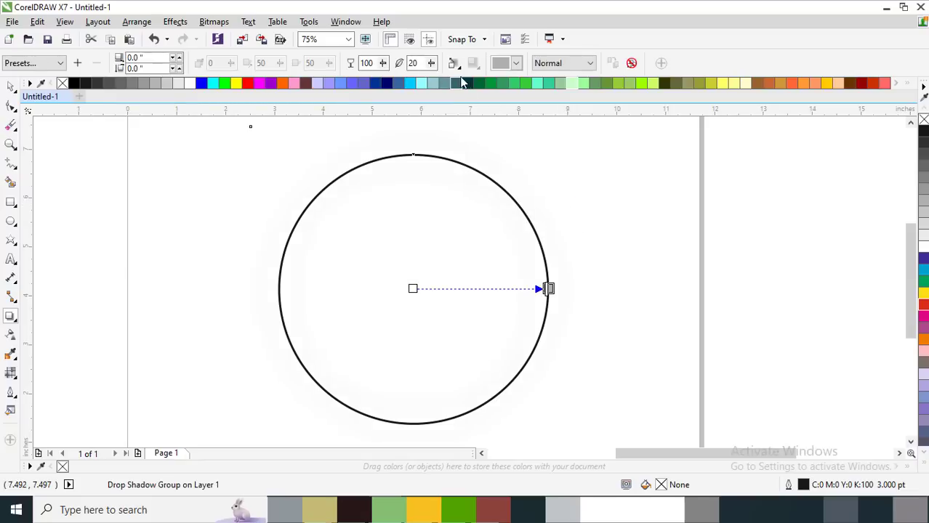
left_click(454, 63)
left_click(485, 109)
double_click(367, 64)
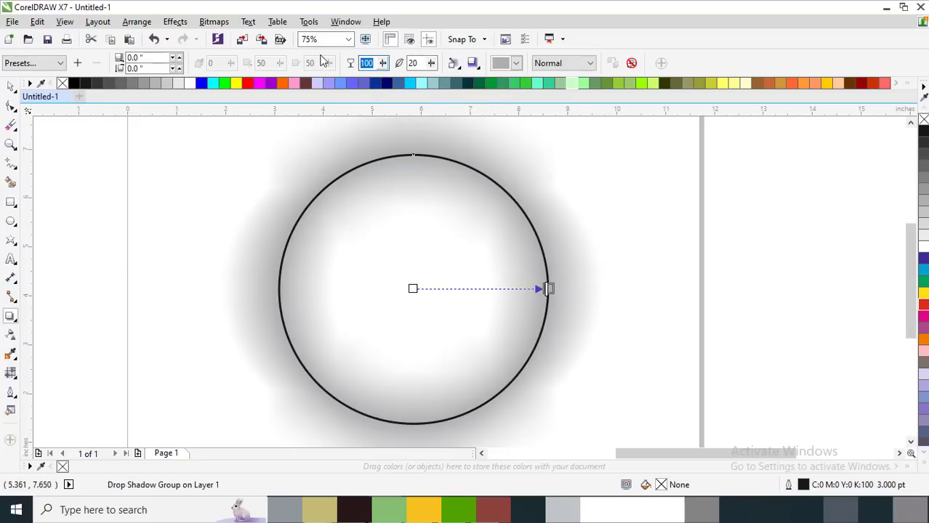
type("20")
key("Tab")
type("3")
key("Return")
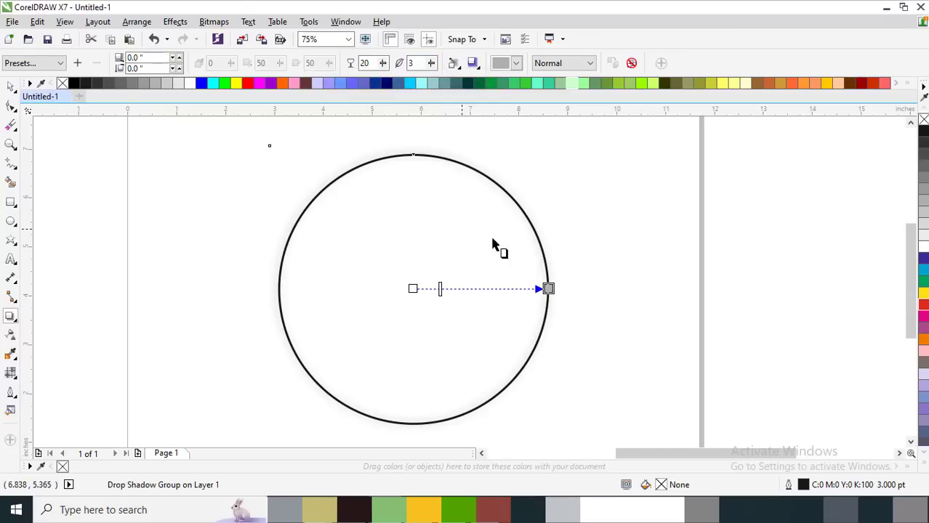
Break the glow shadow apart from the circle with Ctrl+K, leaving the circle in place
key("space")
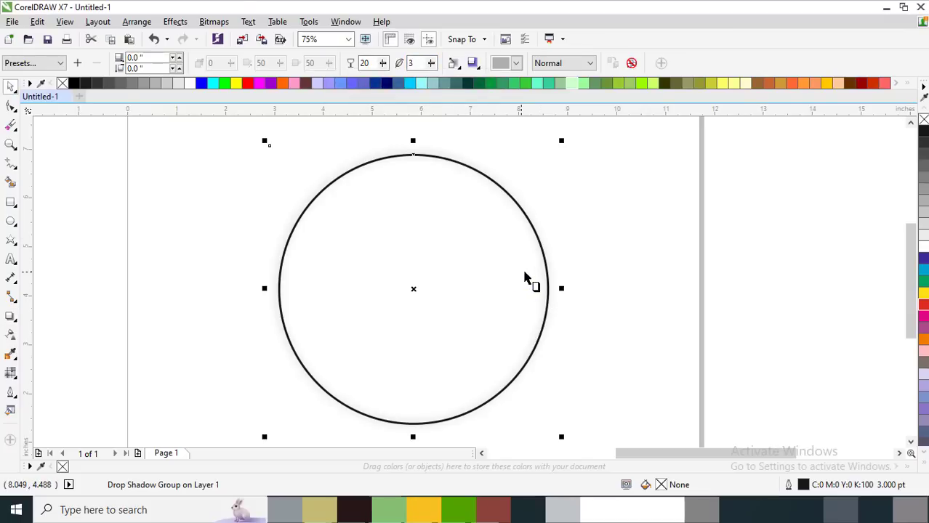
key("ctrl+k")
left_click(652, 234)
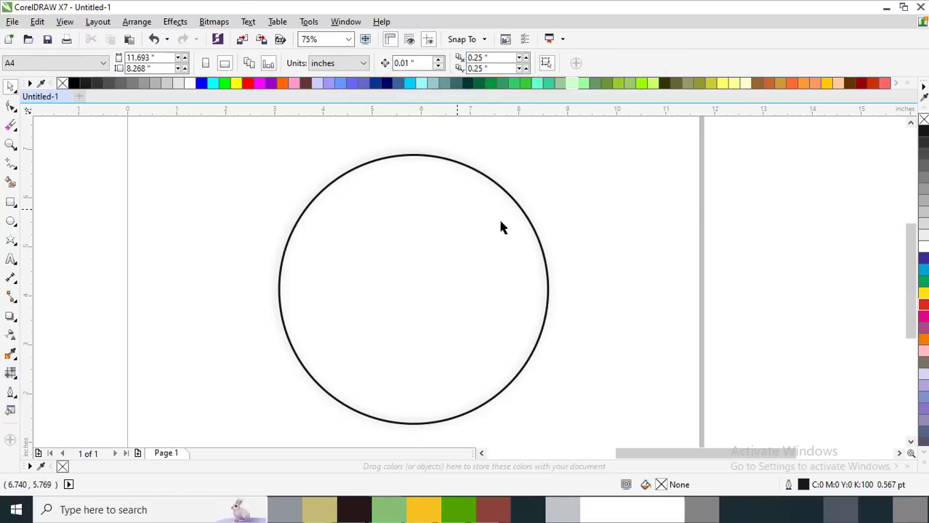
left_click_drag(434, 230, 731, 277)
key("ctrl+z")
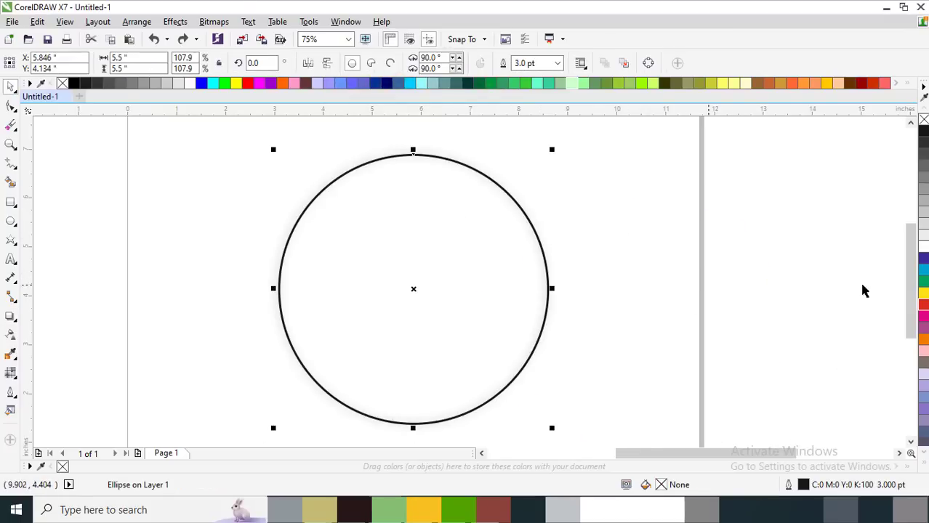
Give the circle an 8.0 pt dark blue outline and move the lens object off to the right
right_click(923, 247)
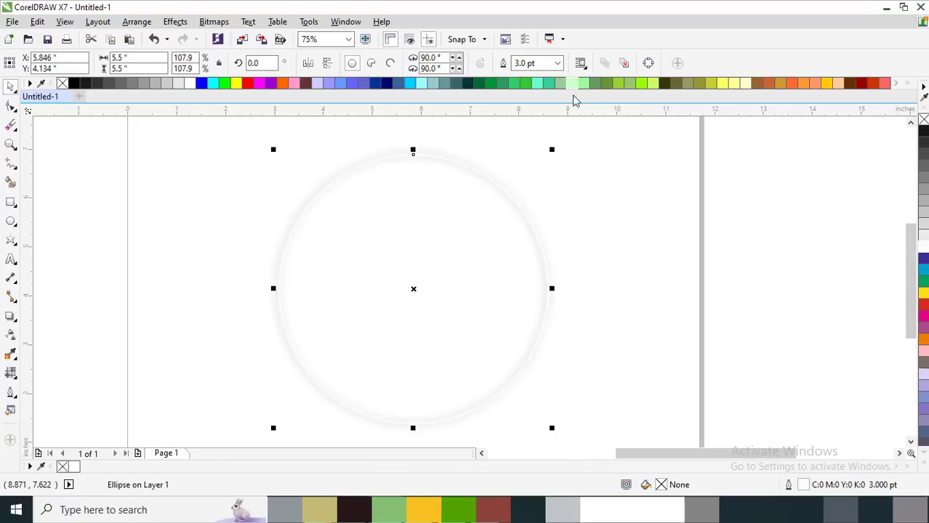
left_click(557, 63)
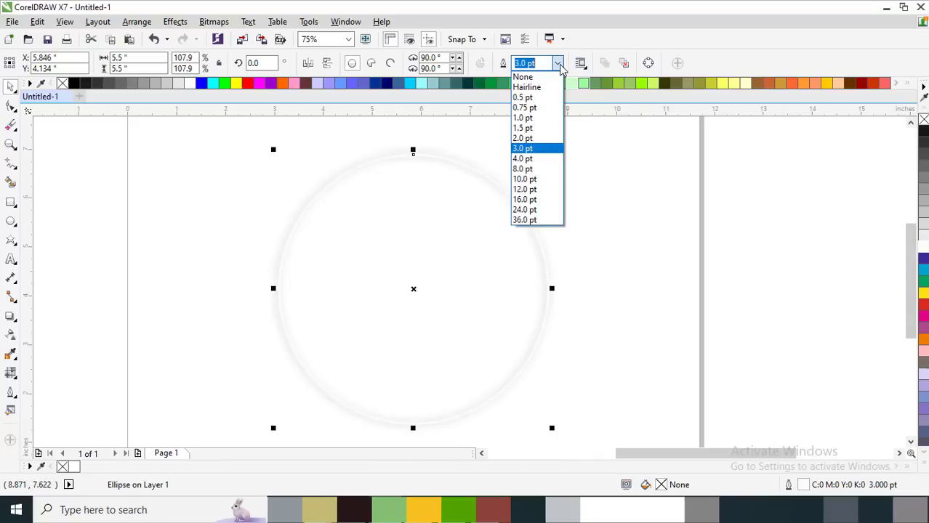
left_click(538, 170)
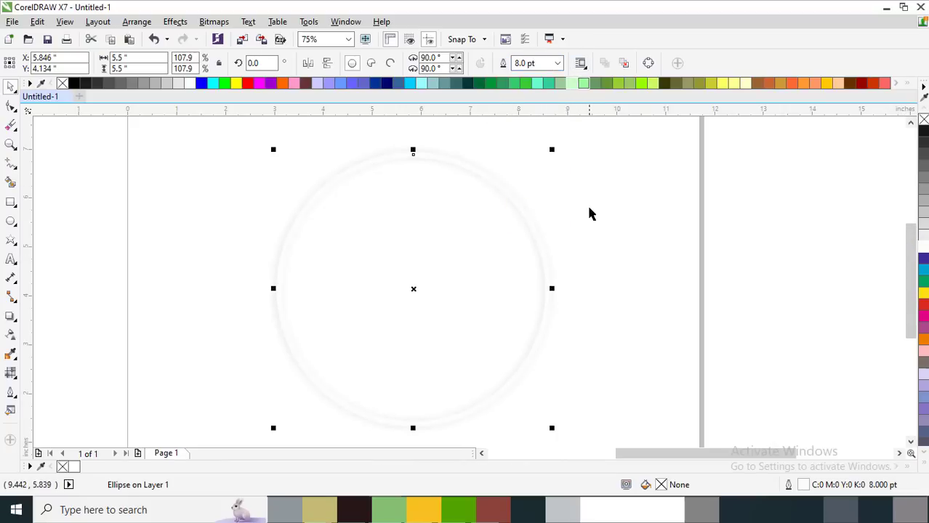
left_click(607, 269)
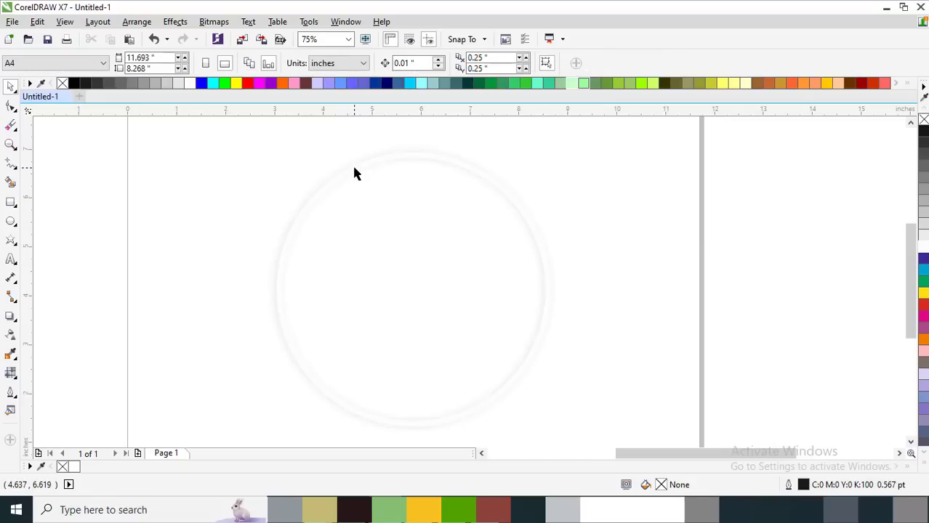
key("Tab")
right_click(923, 260)
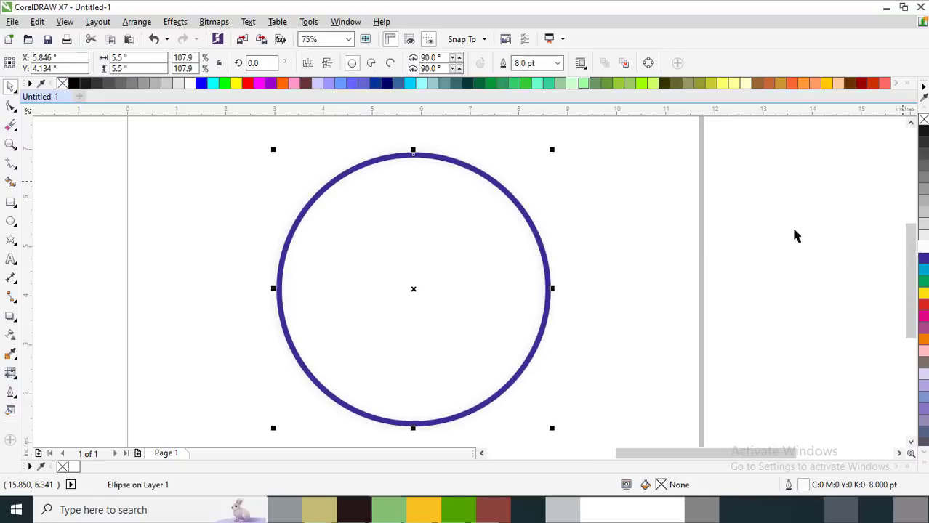
key("F10")
left_click_drag(365, 158, 760, 160)
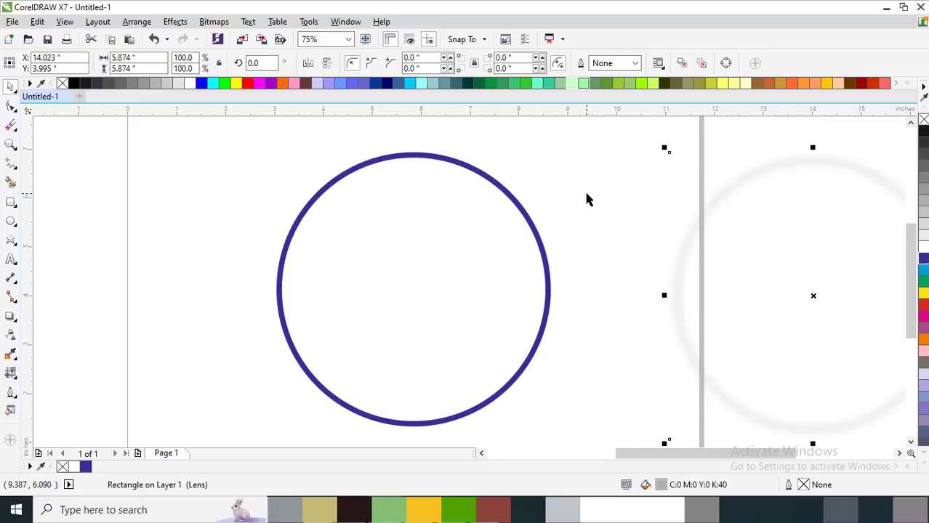
Draw a horizontal line aligned to the circle's centre and drag a copy lower across the circle
left_click(10, 166)
left_click(279, 211)
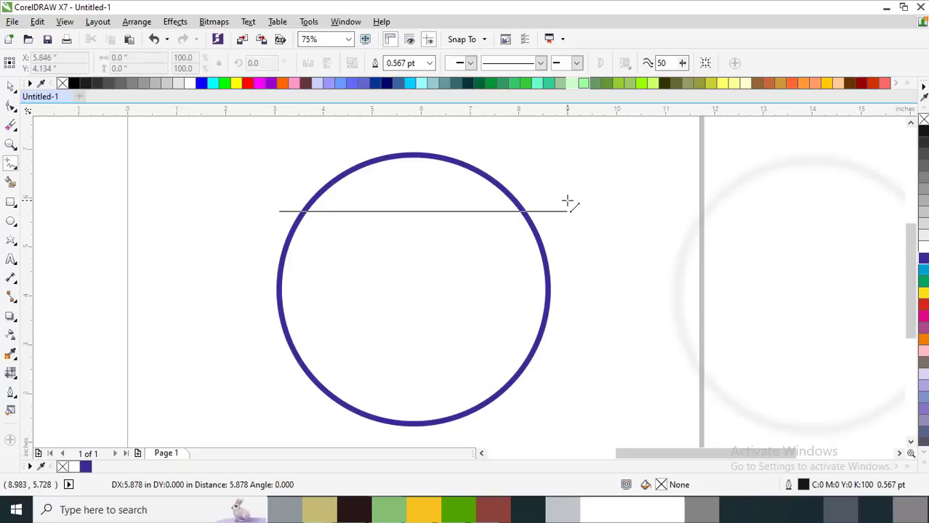
left_click(568, 200)
key("space")
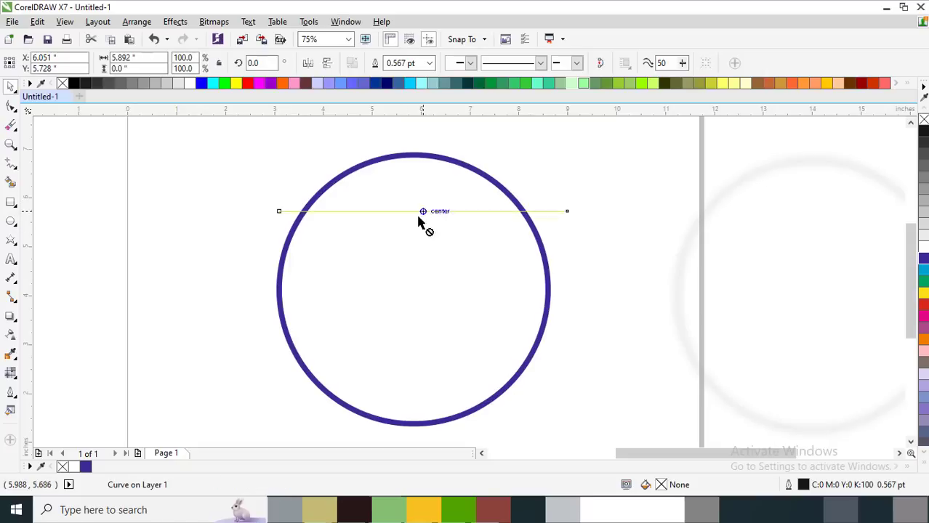
left_click_drag(423, 213, 415, 218)
left_click(458, 166, "shift")
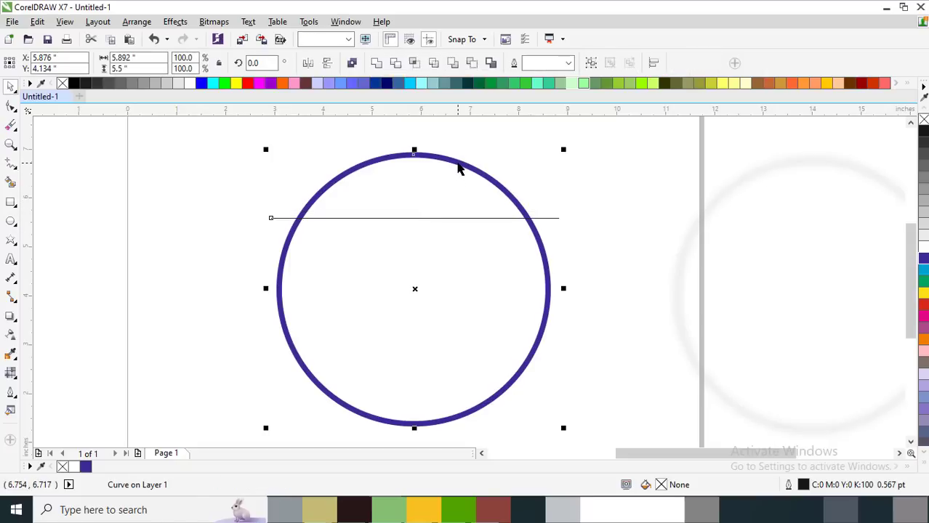
key("e")
key("Escape")
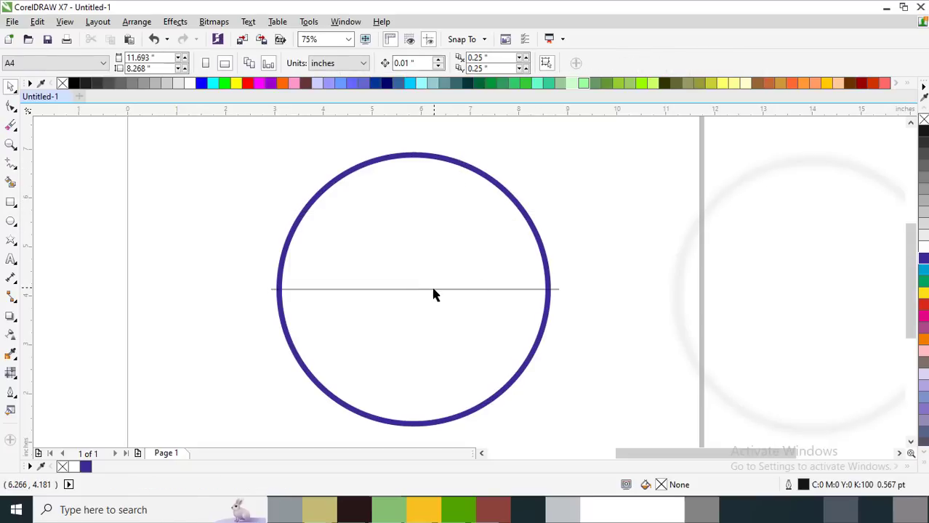
left_click(434, 289)
mouse_move(419, 281)
left_mouse_down()
mouse_move(429, 230)
mouse_move(416, 217)
mouse_move(414, 371)
left_mouse_up()
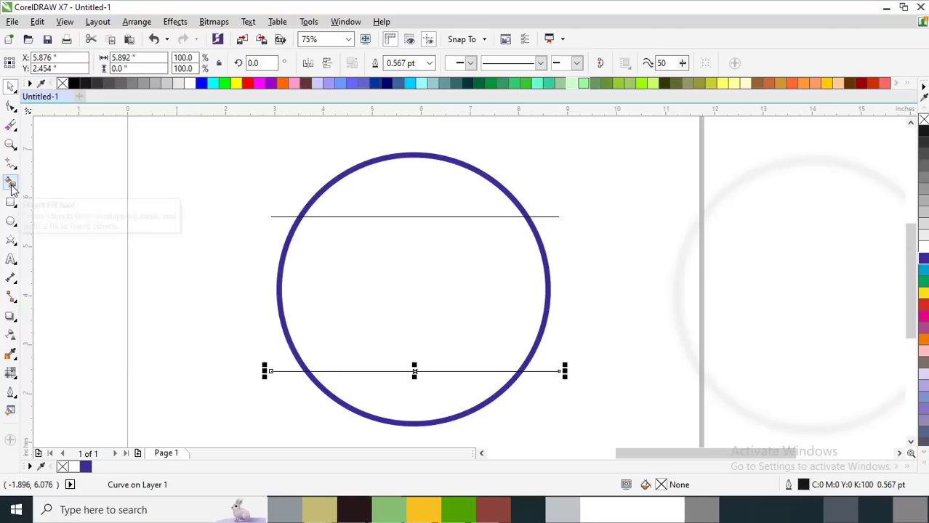
Smart Fill the circle's bottom, top and middle regions as separate shapes
left_click(11, 183)
left_click(398, 384)
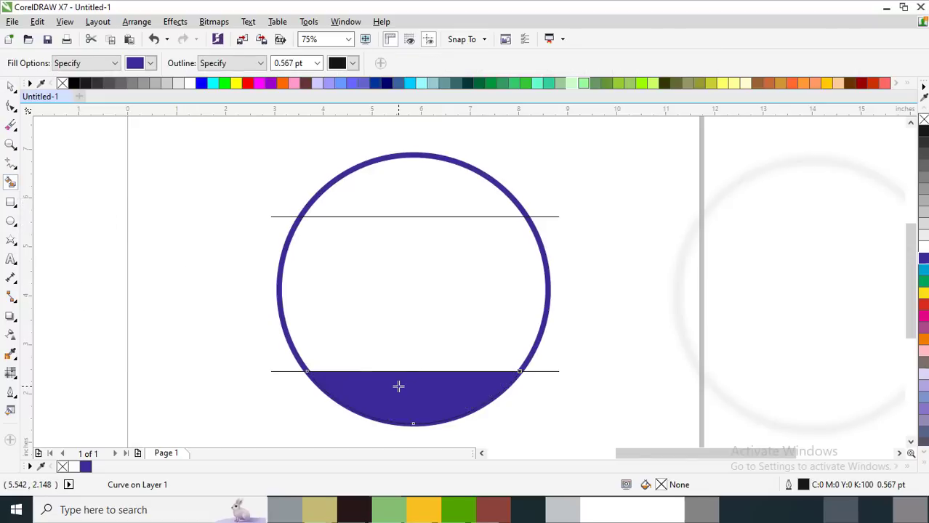
left_click(405, 191)
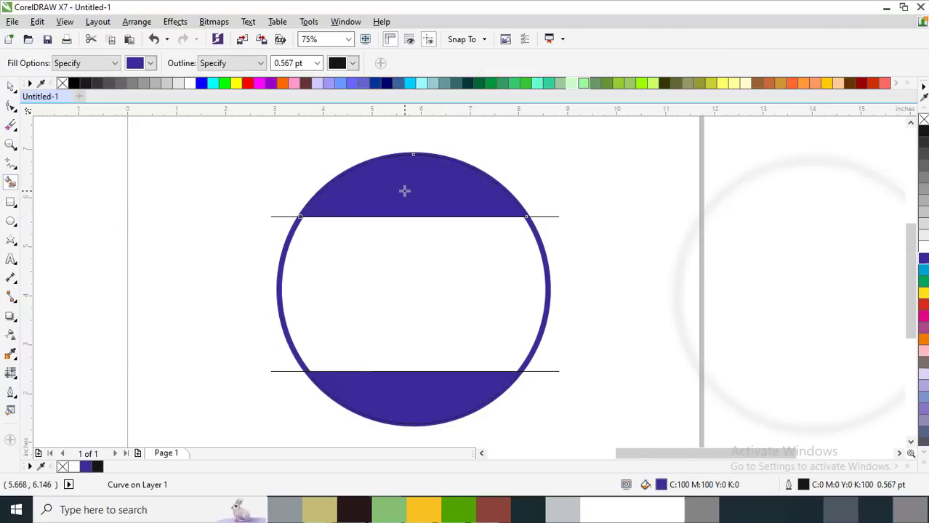
left_click(401, 292)
Delete the two horizontal guide lines
key("space")
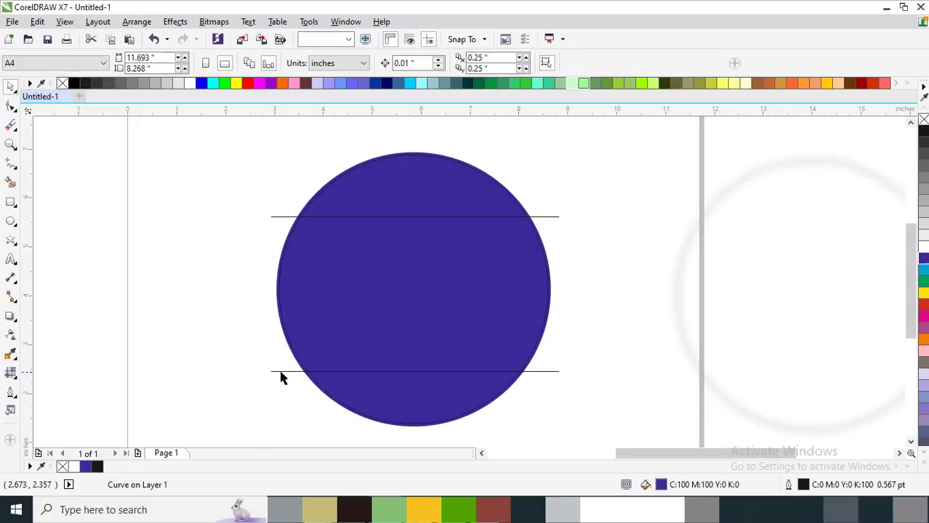
left_click(280, 372)
key("Delete")
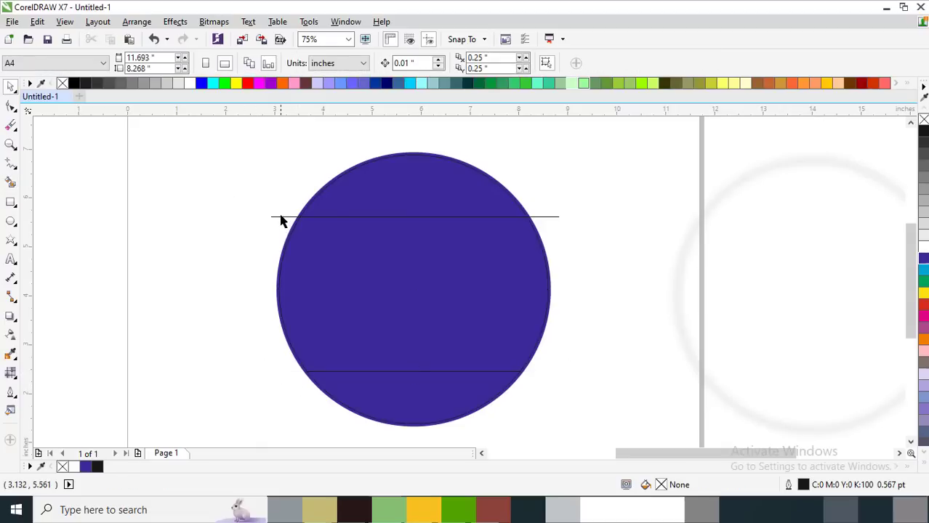
left_click(279, 217)
key("Delete")
Remove the top band's outline and fill it with a lighter orange
left_click(433, 187)
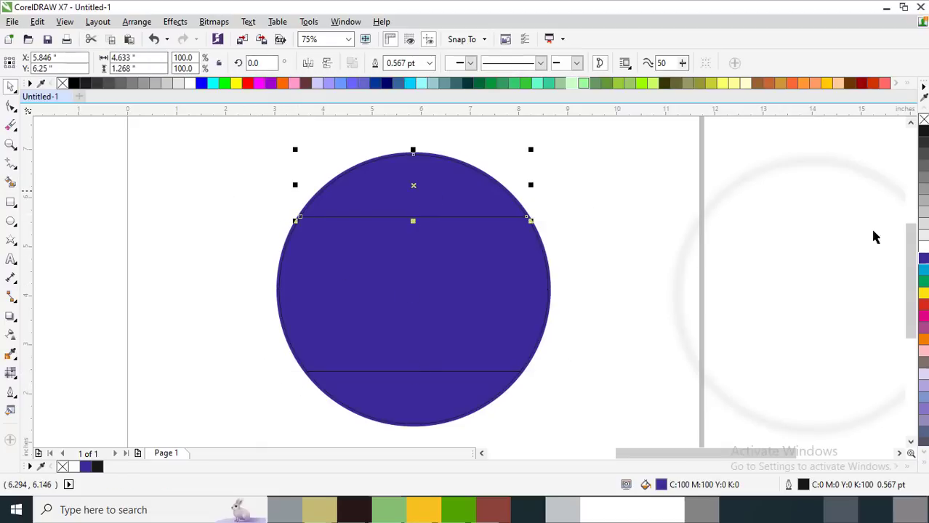
right_click(923, 119)
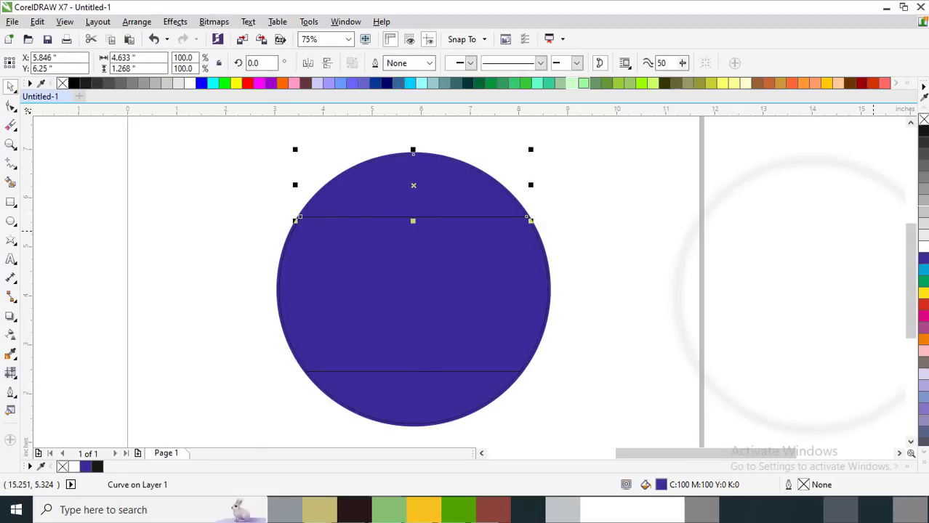
left_click(282, 83)
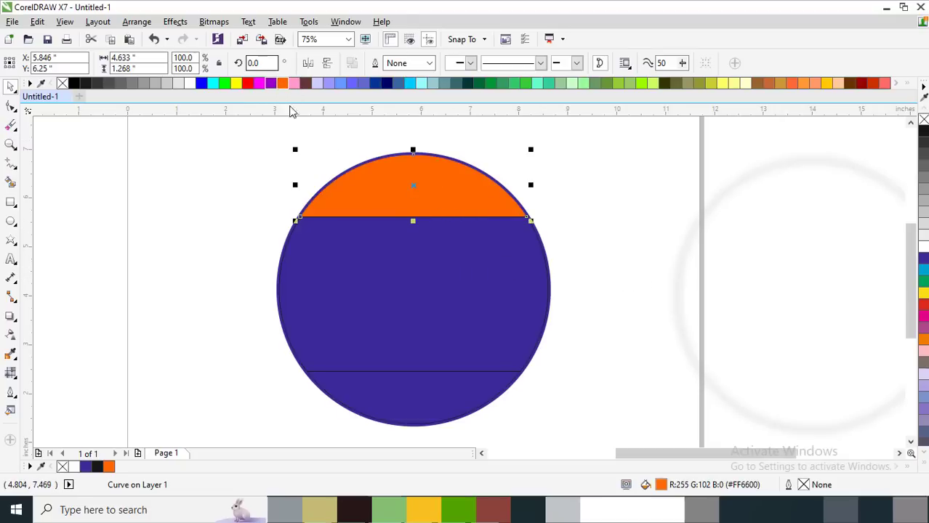
left_click(286, 84)
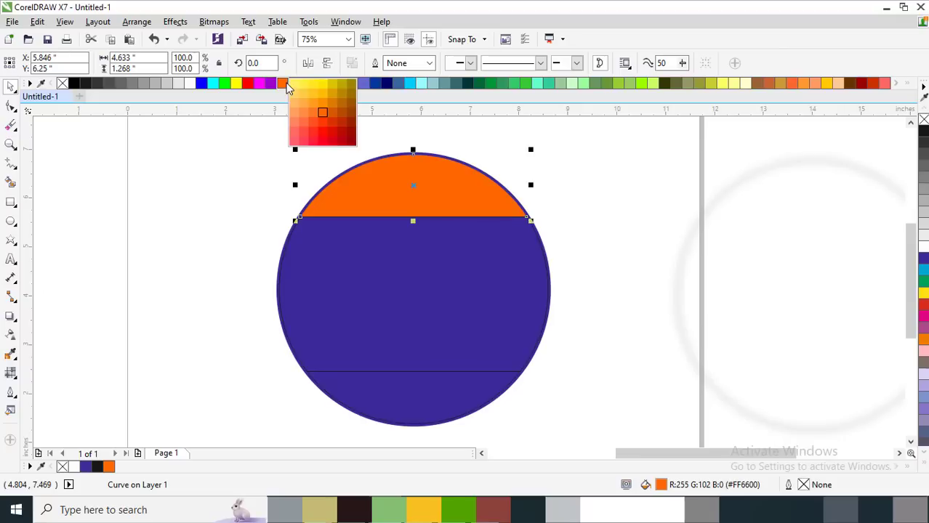
left_click(312, 115)
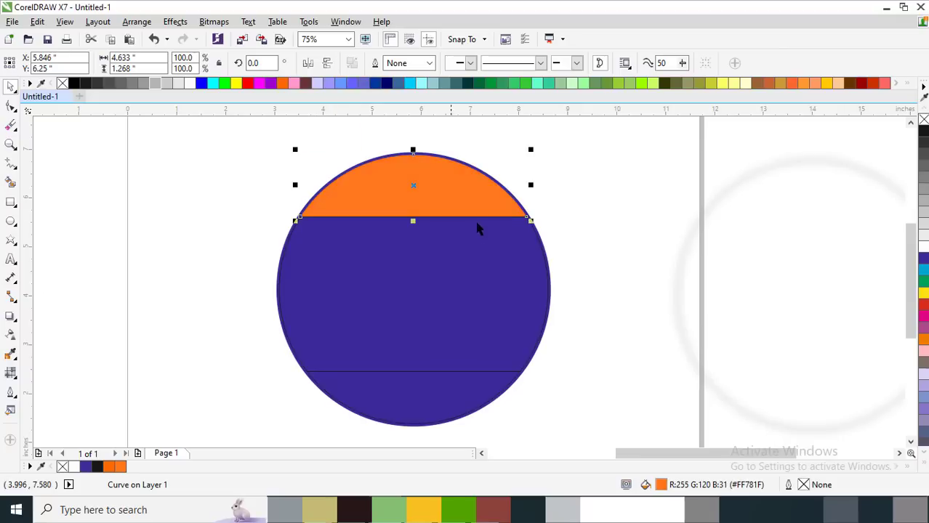
Fill the bottom band with a bright green
left_click(446, 393)
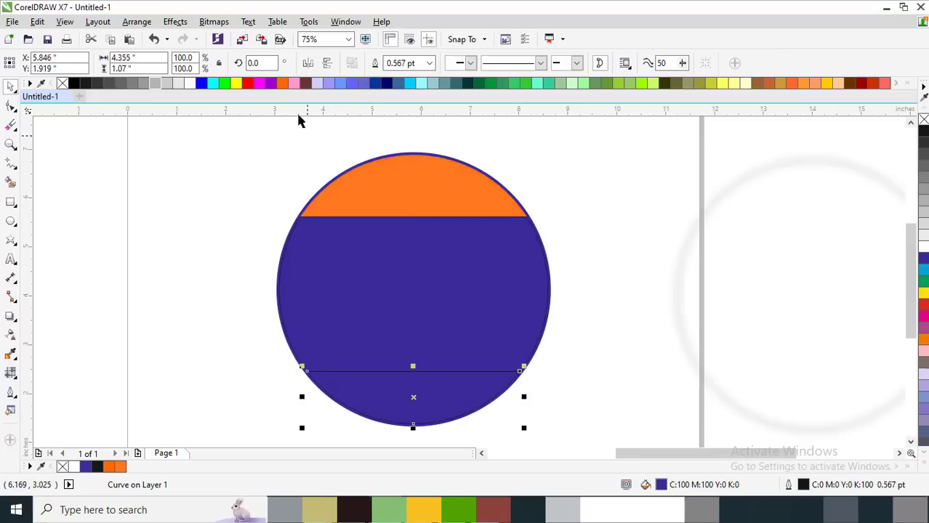
left_click(224, 83)
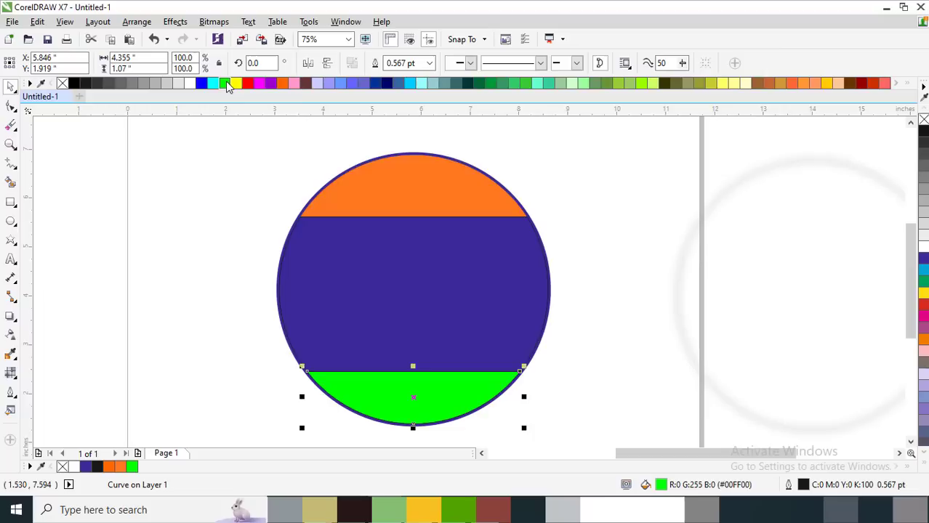
left_click(923, 289)
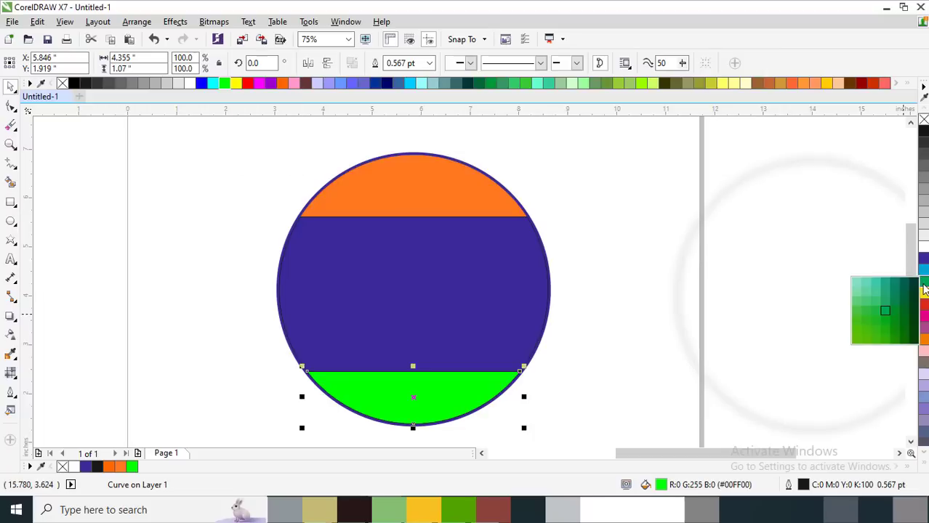
left_click(866, 337)
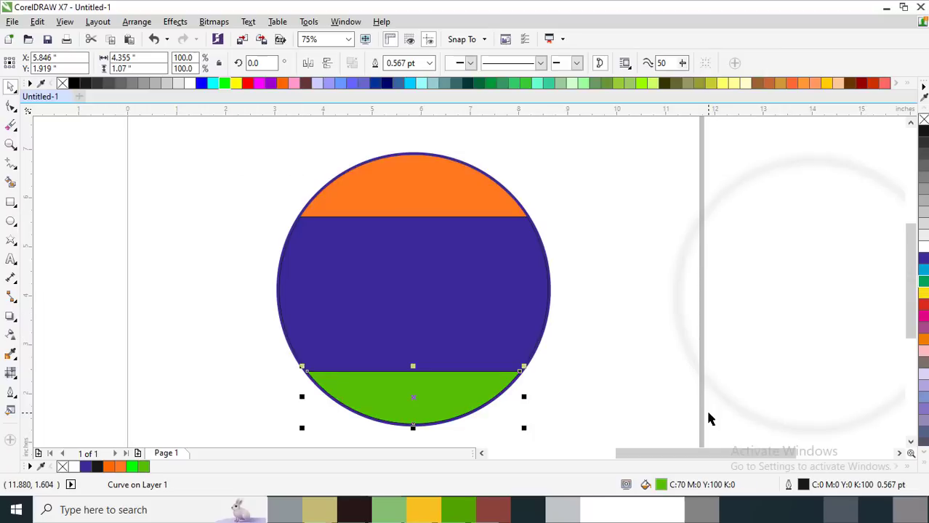
left_click(222, 84)
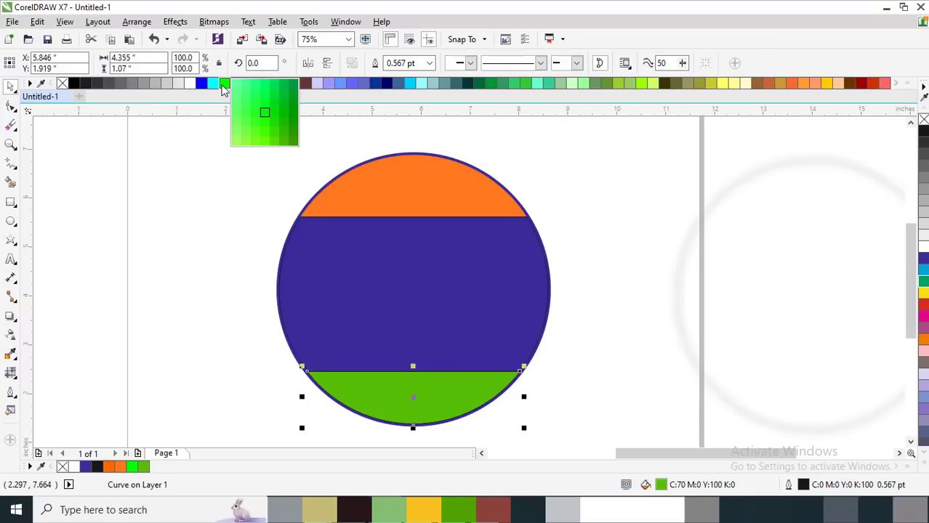
left_click(272, 115)
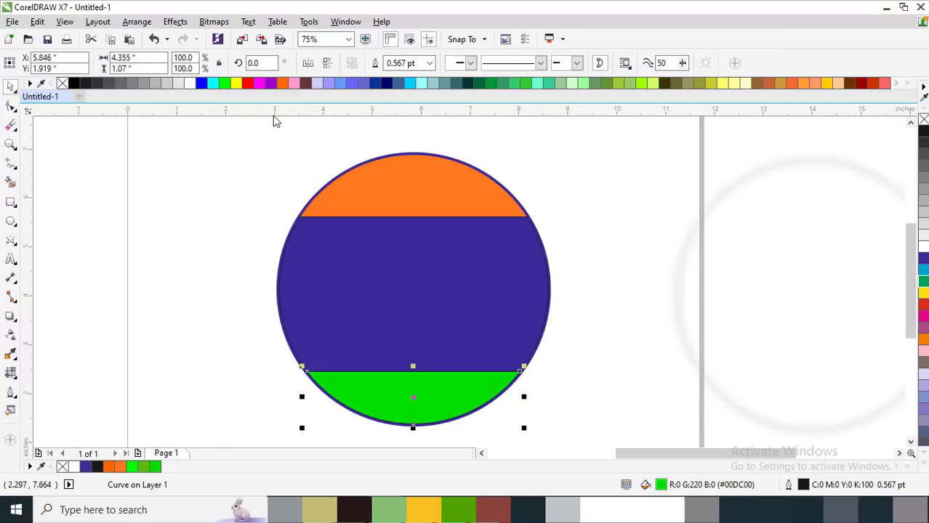
Fill the middle band white, then clear the selection
left_click(587, 272)
left_click(486, 264)
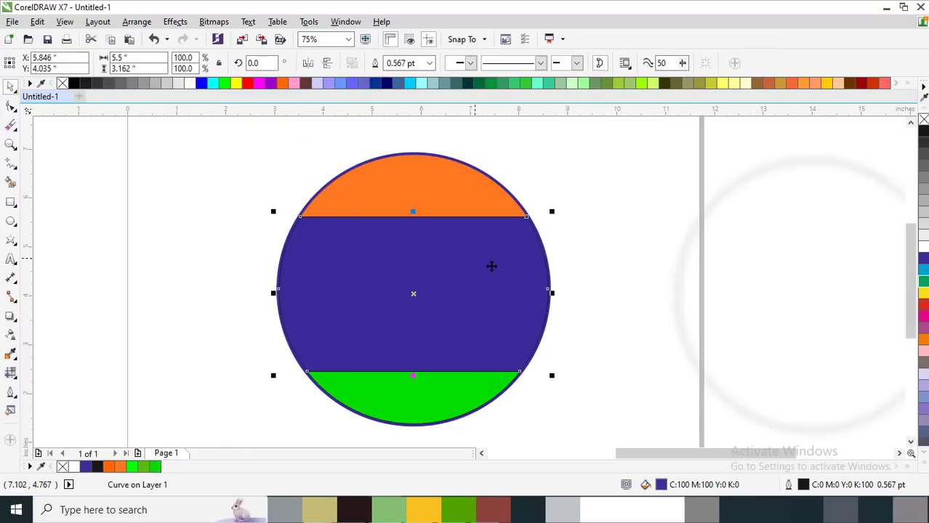
left_click(923, 237)
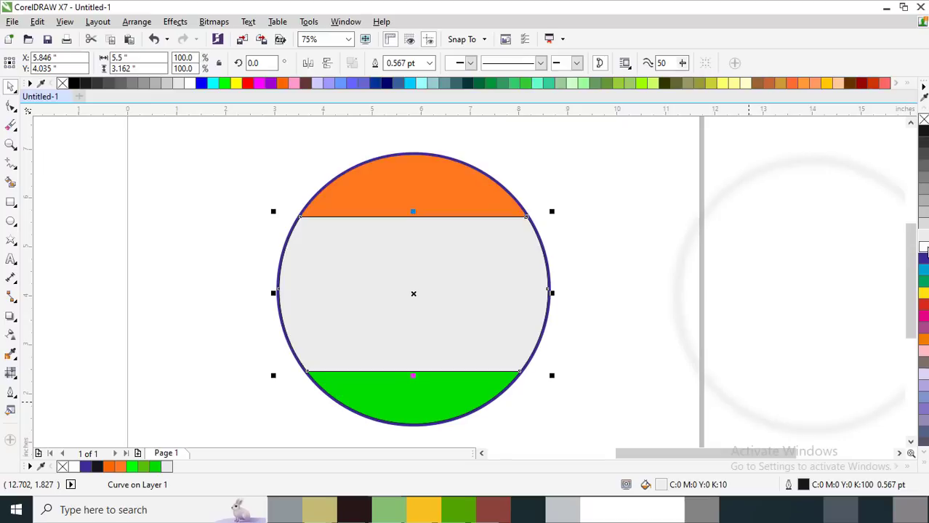
left_click(924, 247)
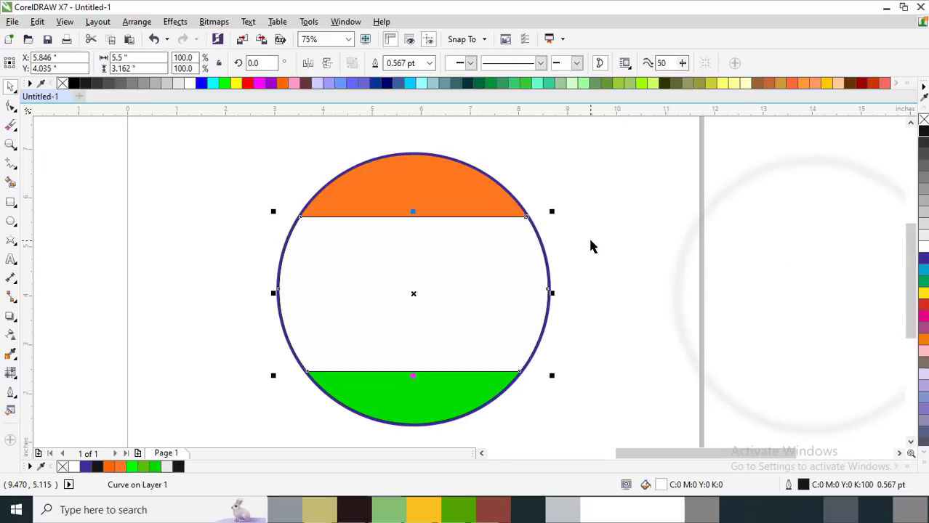
left_click(279, 180)
key("z")
left_click_drag(269, 145, 599, 257)
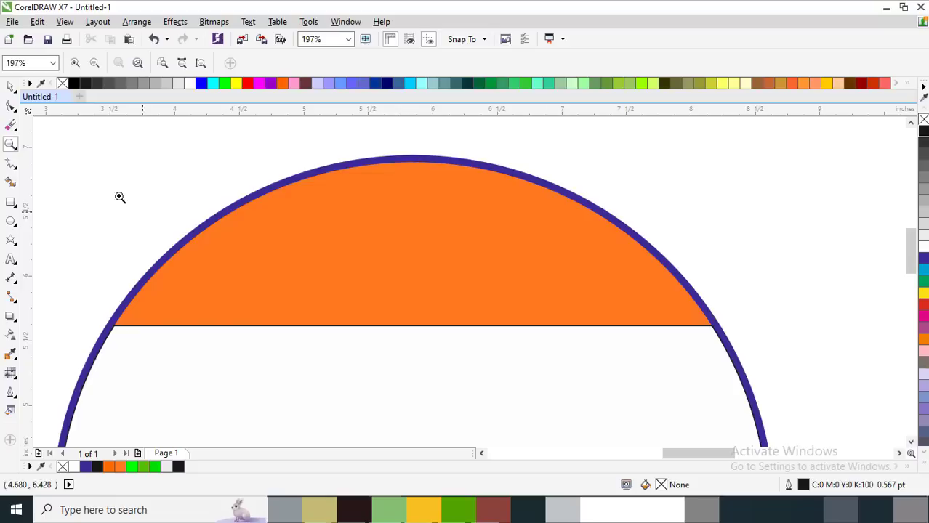
left_click_drag(59, 171, 669, 370)
key("space")
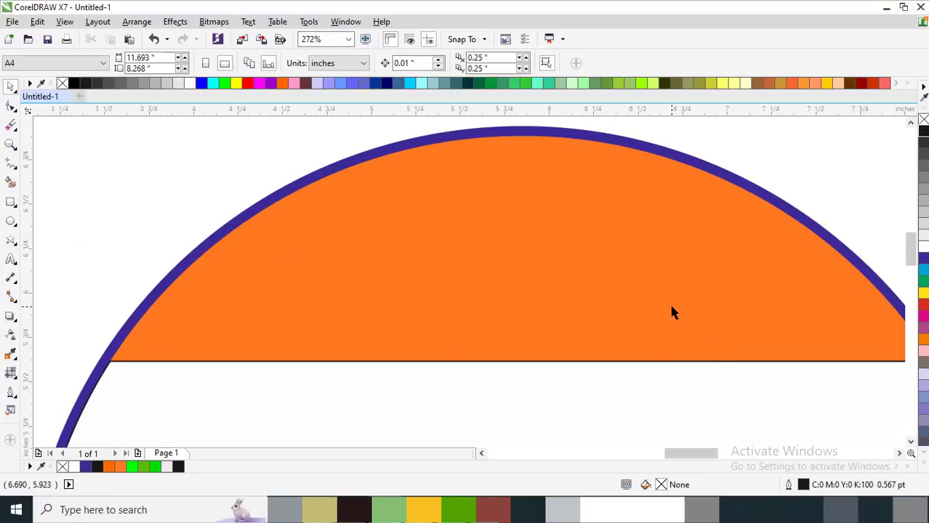
left_click(690, 302)
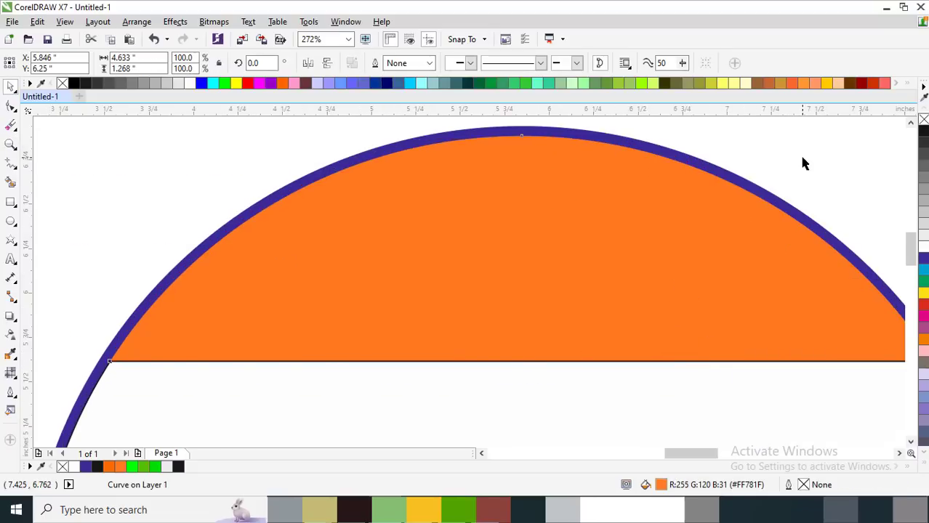
key("z")
key("F3")
left_click_drag(75, 179, 677, 368)
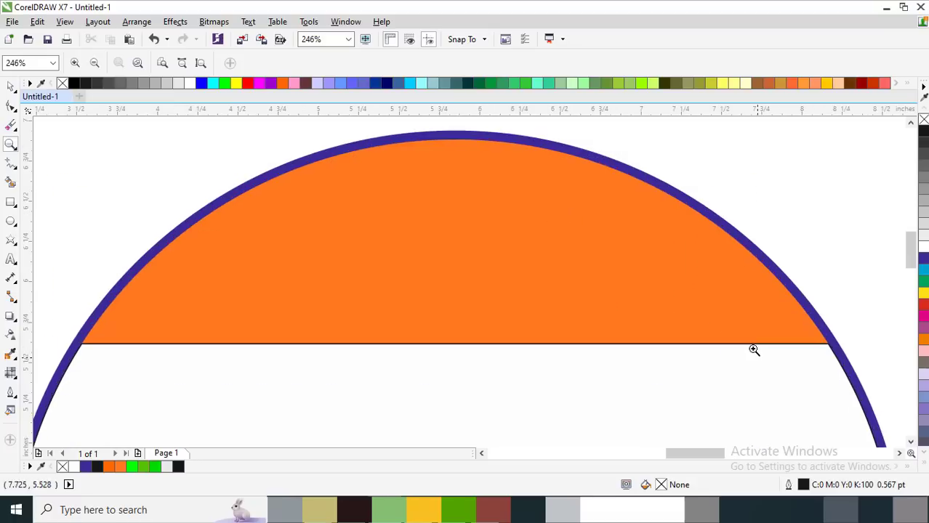
key("F3")
left_click_drag(76, 144, 737, 344)
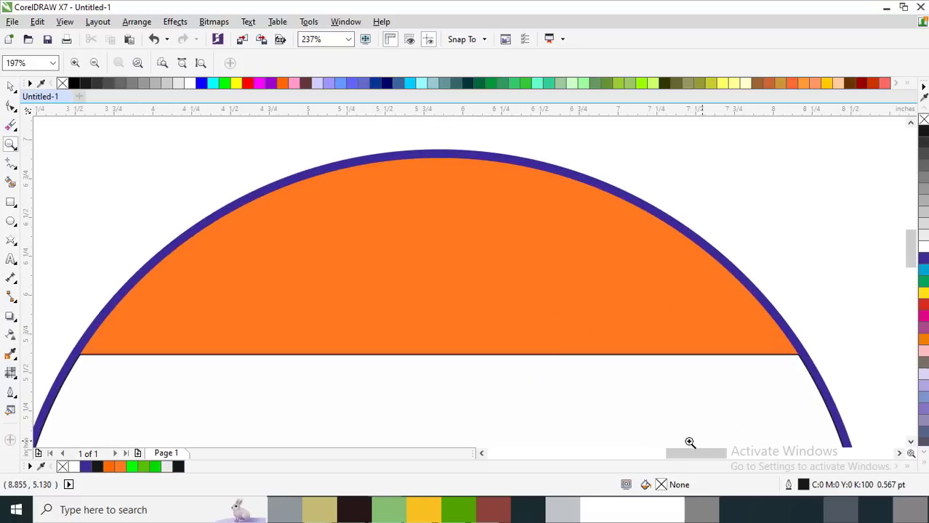
key("space")
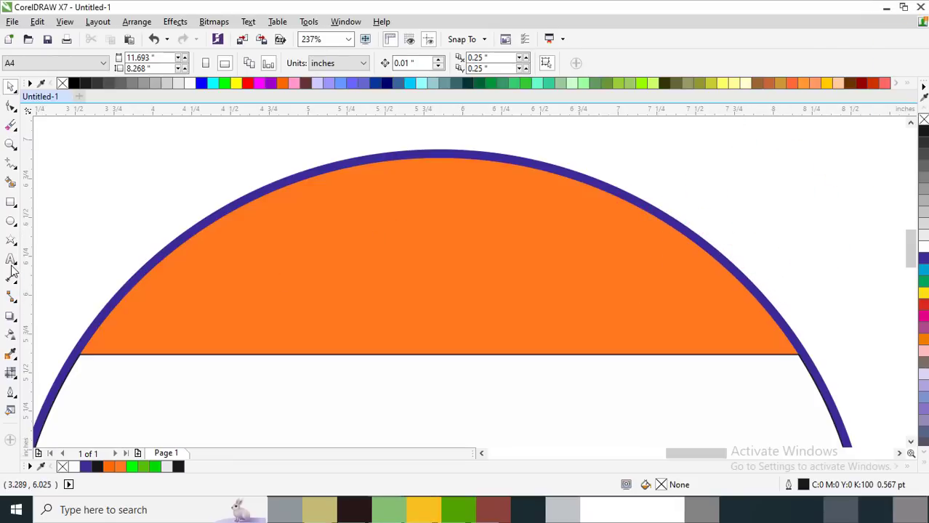
Start a text object on the orange band set to Kruti Dev 501 at 16 pt
left_click(11, 259)
left_click(331, 233)
type("ff")
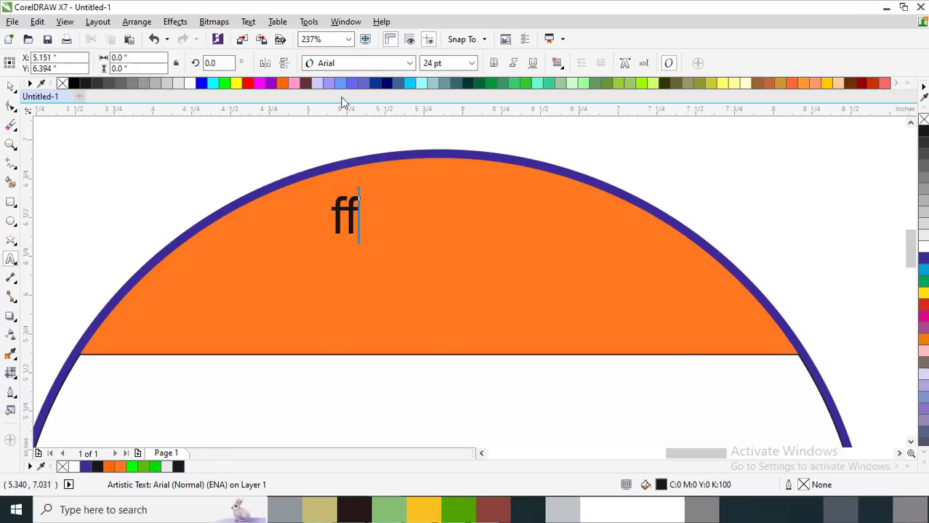
key("ctrl+a")
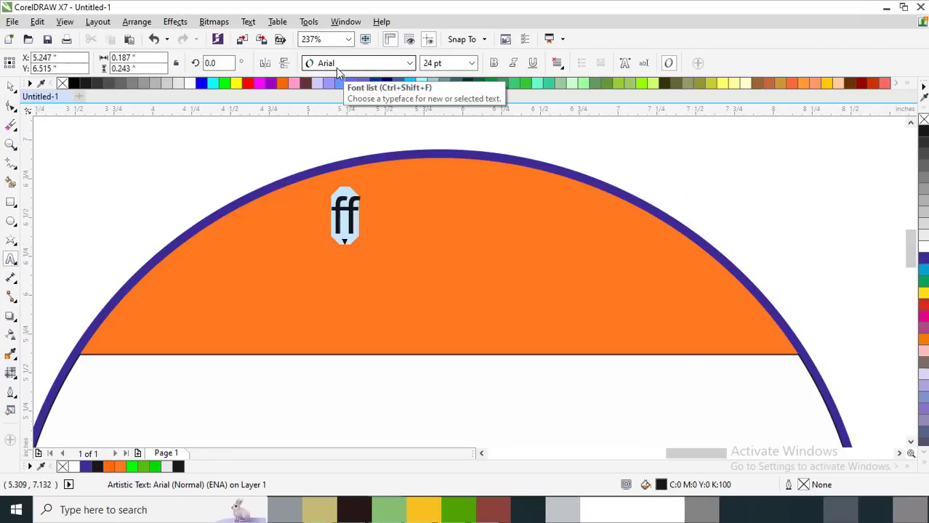
left_click(336, 66)
mouse_move(414, 113)
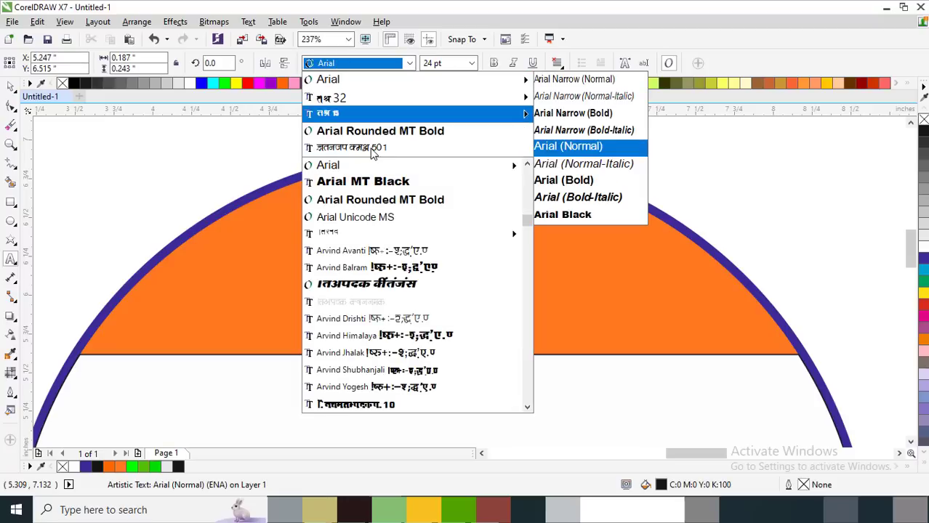
left_click(369, 149)
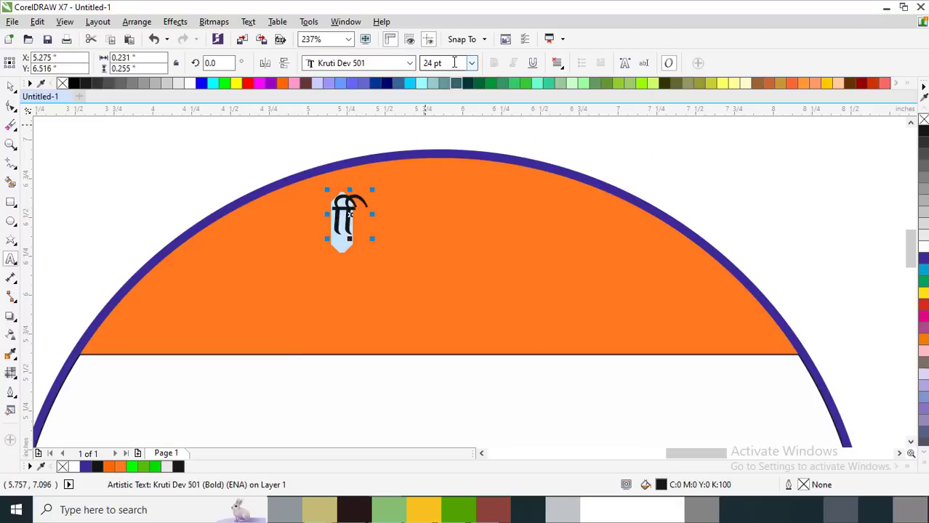
type("16")
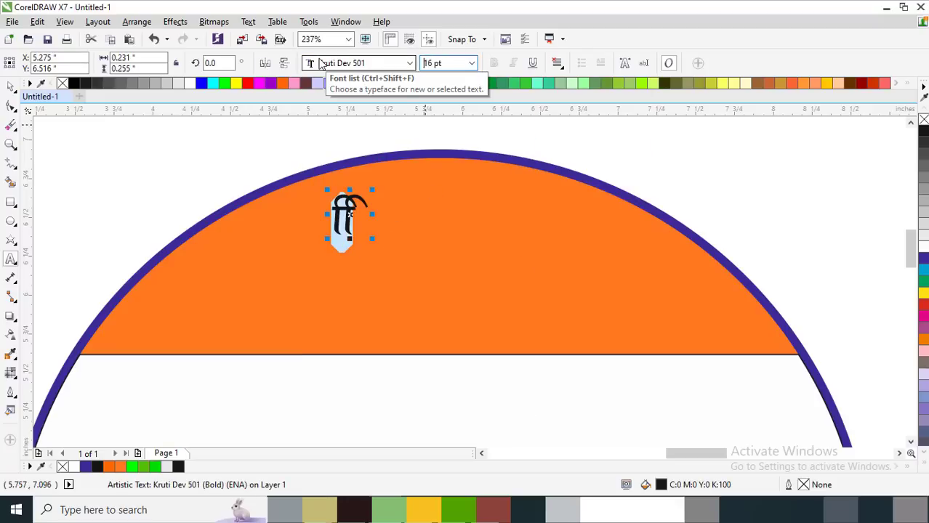
key("Return")
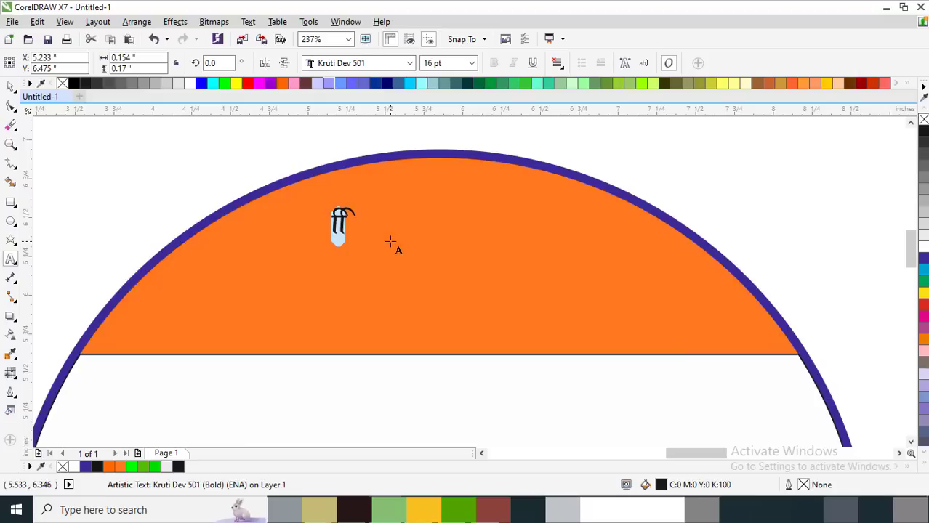
Type the couplet 'जो अब तक ना खौला वो खून नहीं पानी हैं,' and its second line
type("tks")
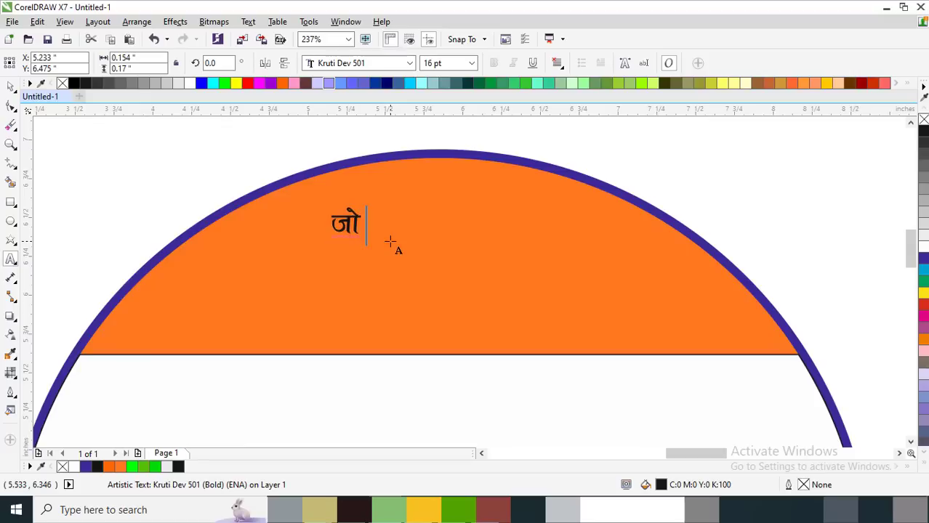
type(" vc rd")
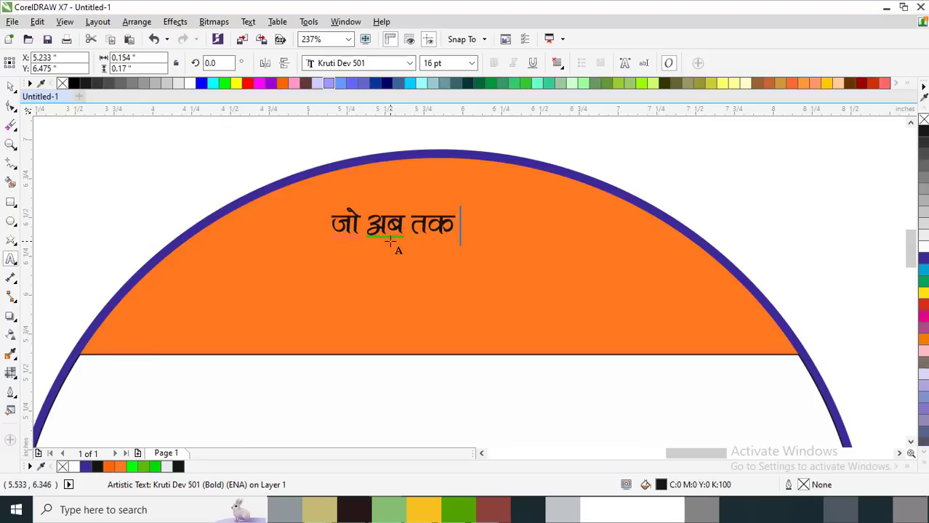
type(" uk [kk")
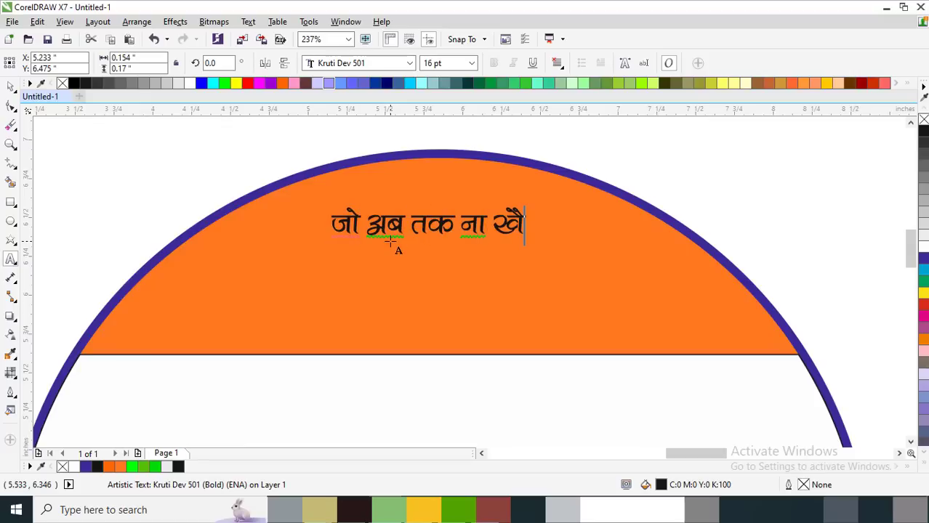
type("yk")
key("BackSpace")
key("BackSpace")
type("S")
type("yk")
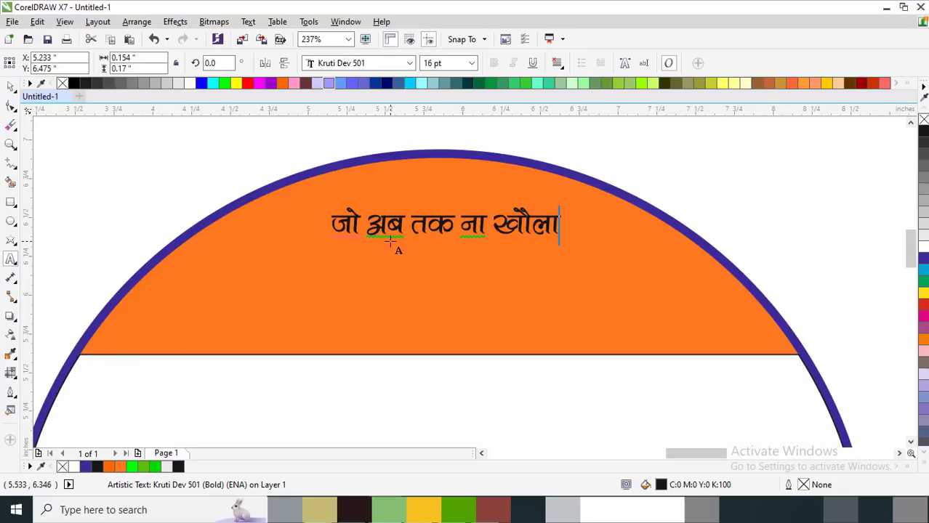
type(" ok [kwu")
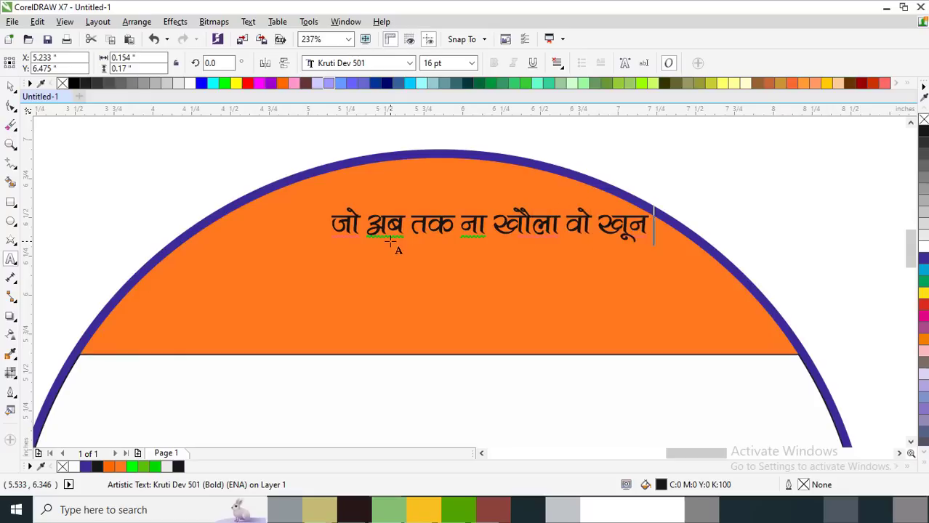
type(" ugha ikuh")
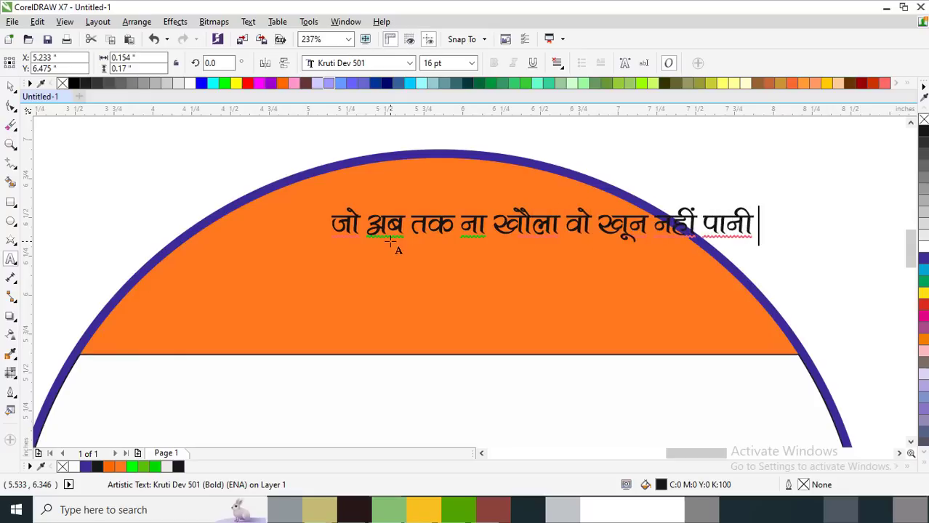
key("BackSpace")
type("h g")
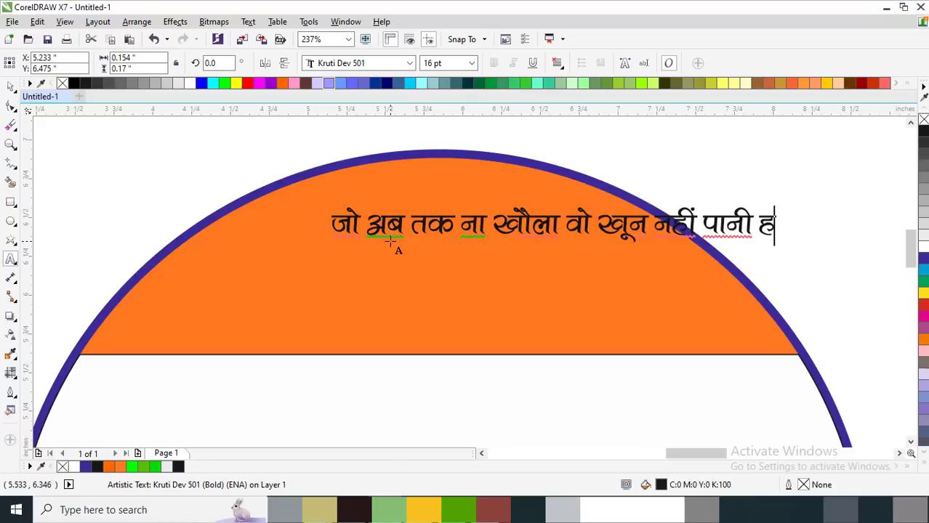
type("Sa]")
key("Return")
type("tks")
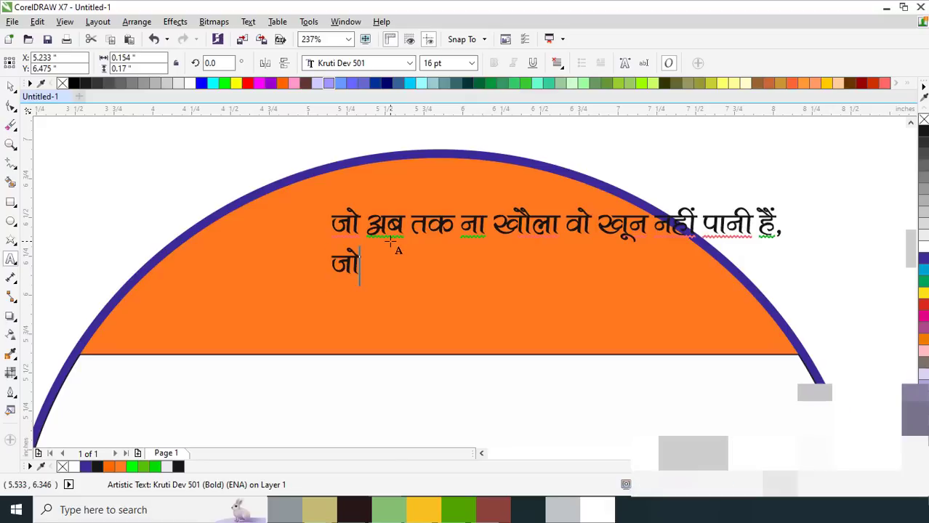
type(" ns' ds ")
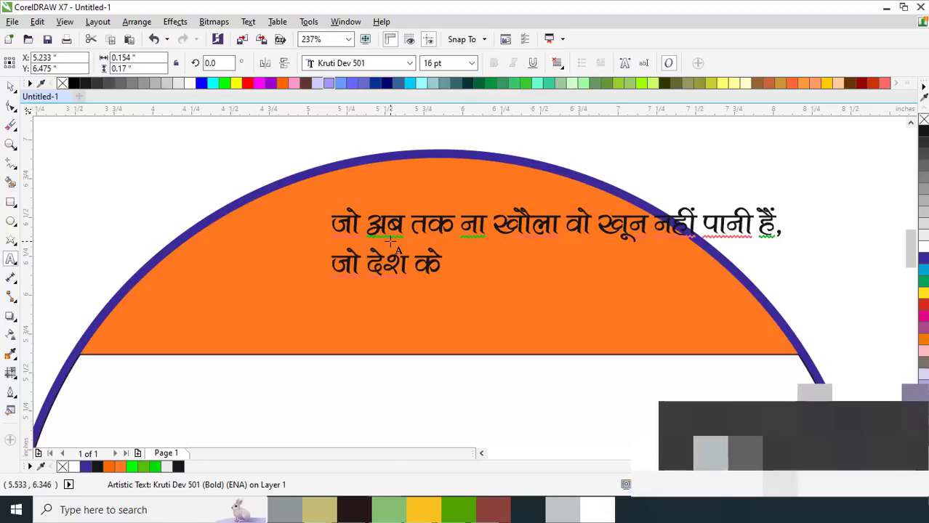
type("dkeuk vk")
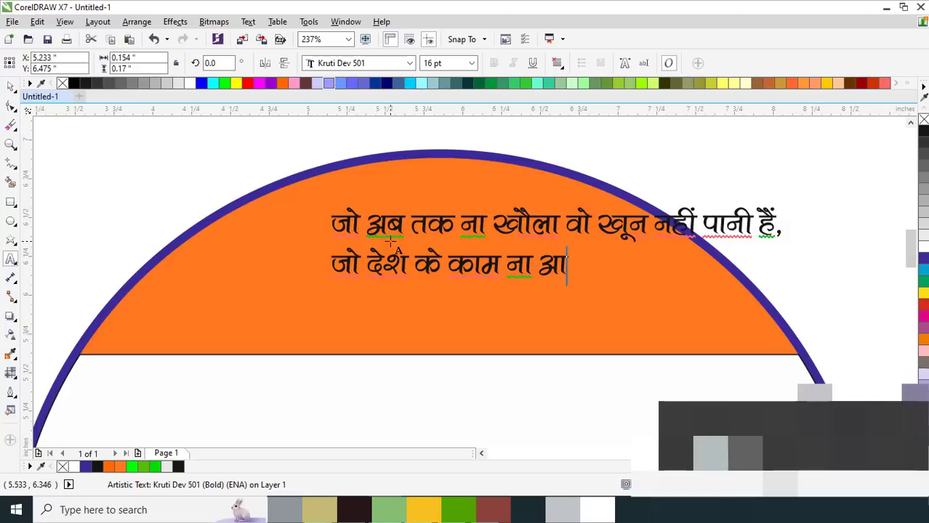
type(";s ok")
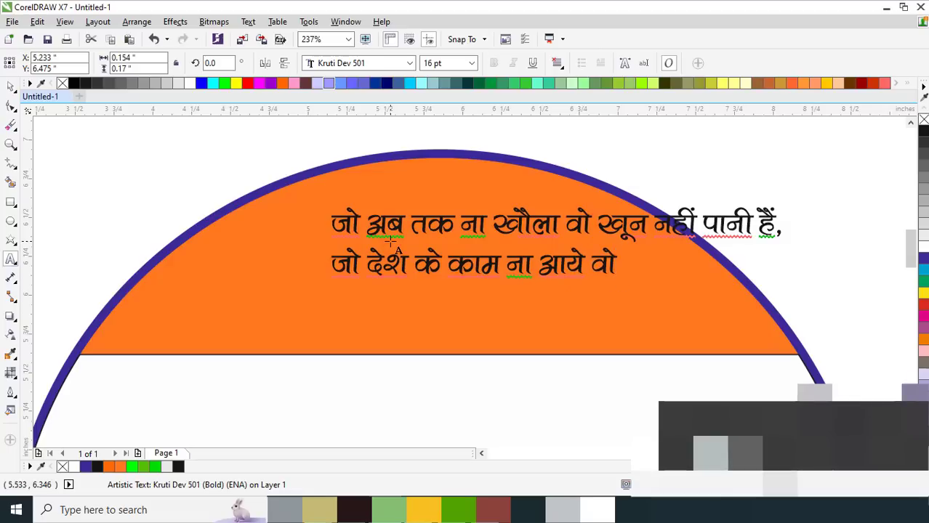
type(" csdkj tokuh")
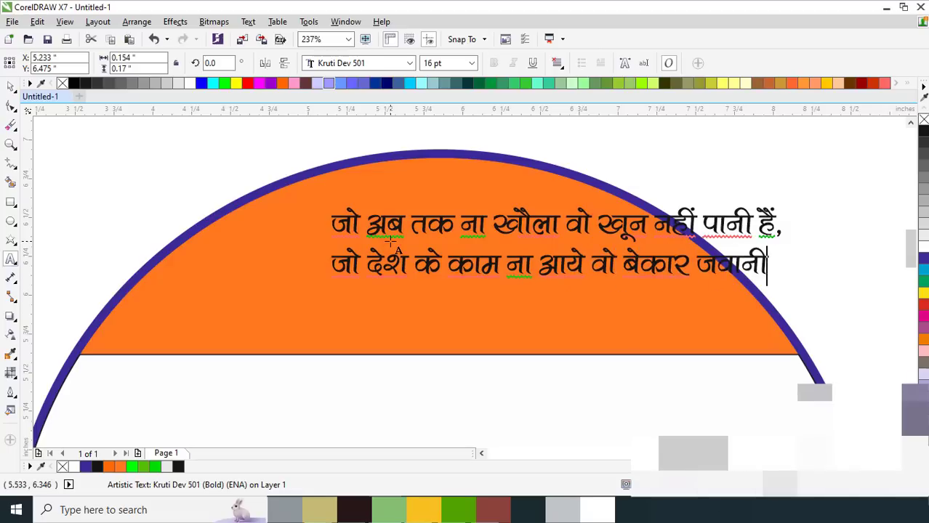
type(" gS")
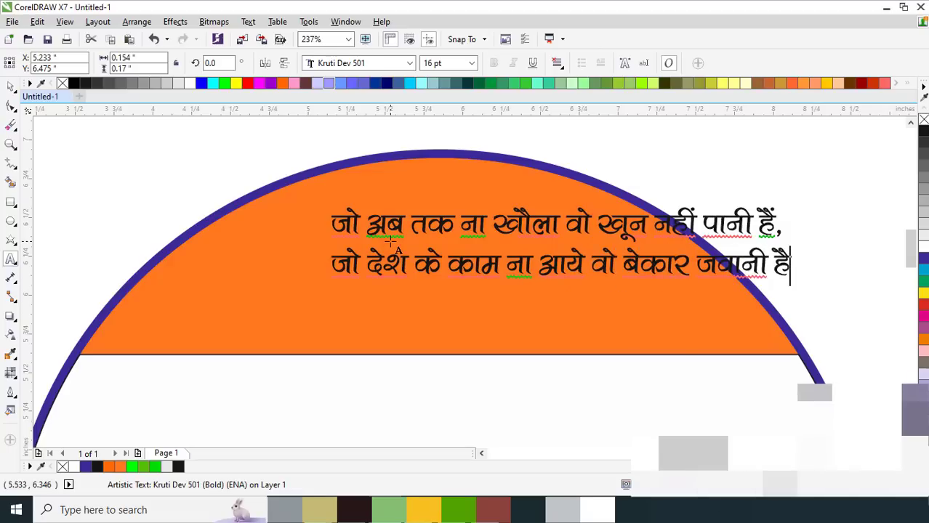
type("A")
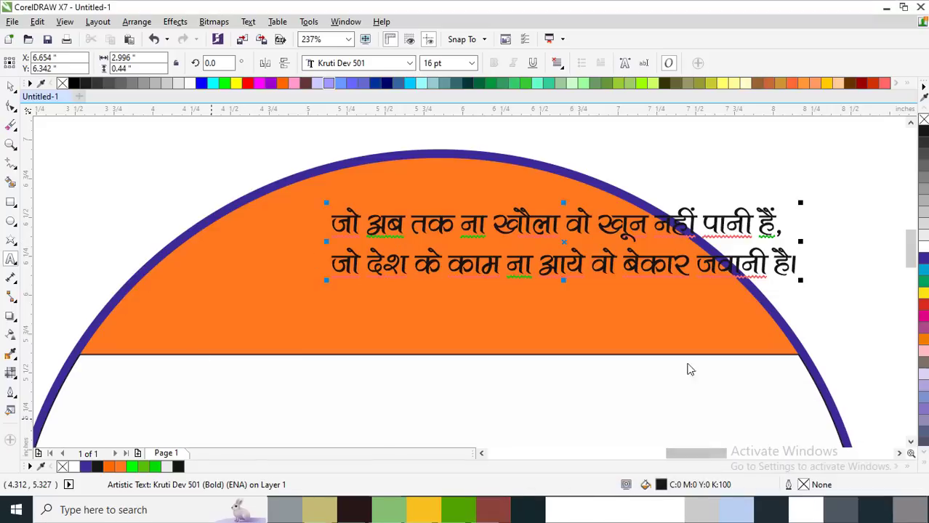
Drag the couplet left and down to centre it in the orange half, undoing an accidental resize
key("ctrl+space")
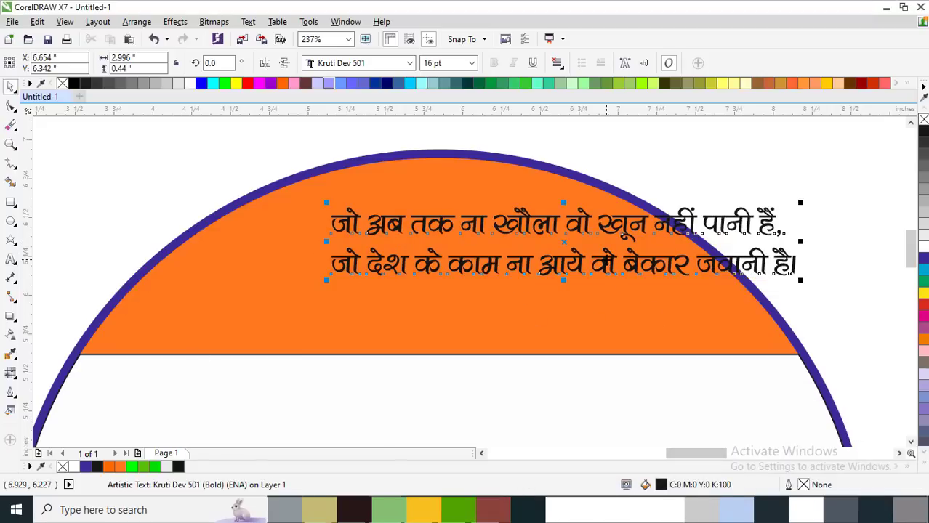
left_click_drag(608, 255, 487, 277)
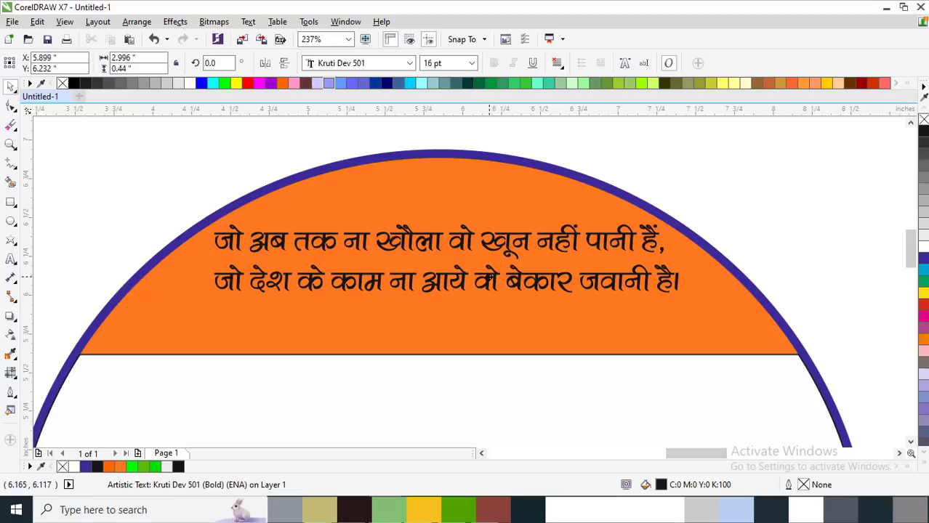
left_click_drag(487, 277, 483, 269)
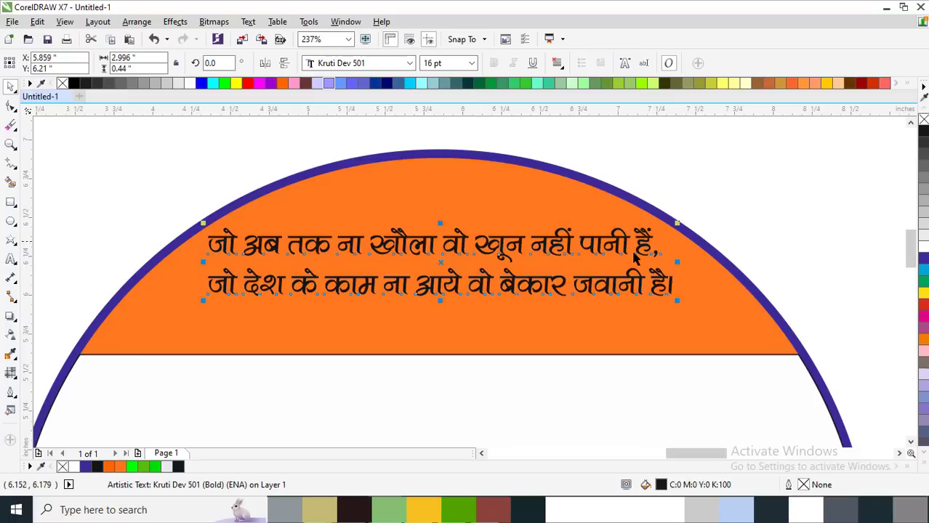
left_click(572, 332)
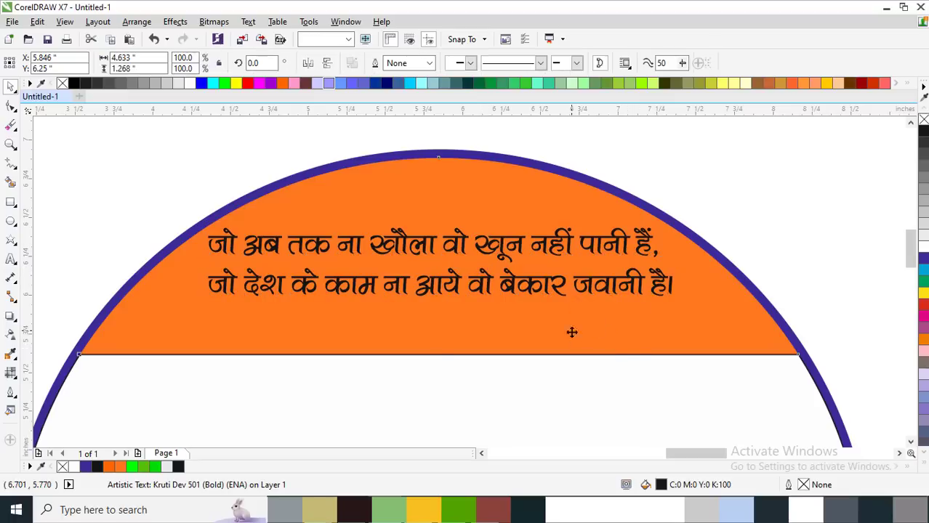
left_click_drag(438, 357, 438, 334)
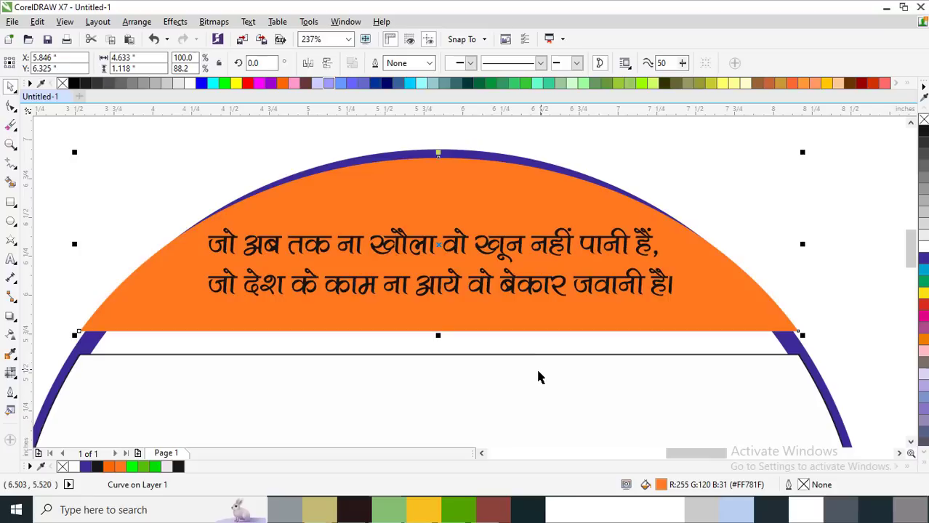
key("ctrl+z")
left_click(843, 270)
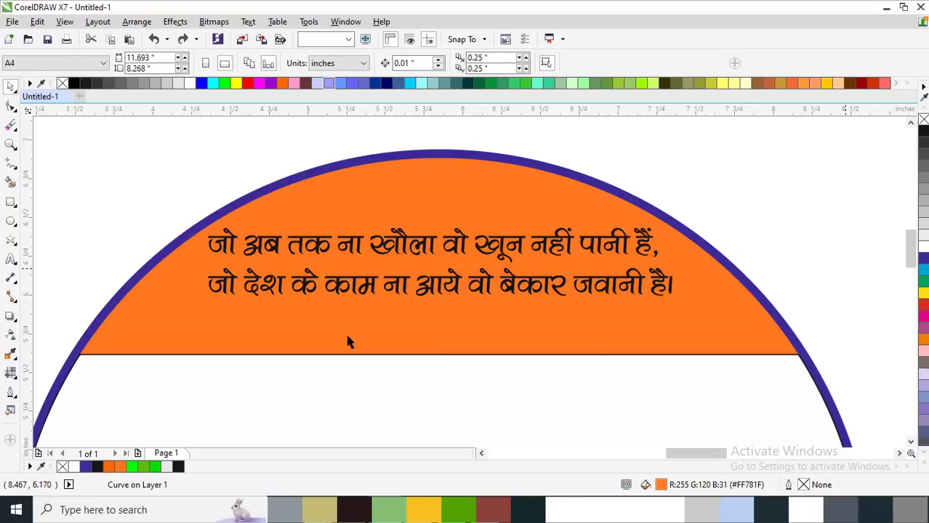
left_click(11, 164)
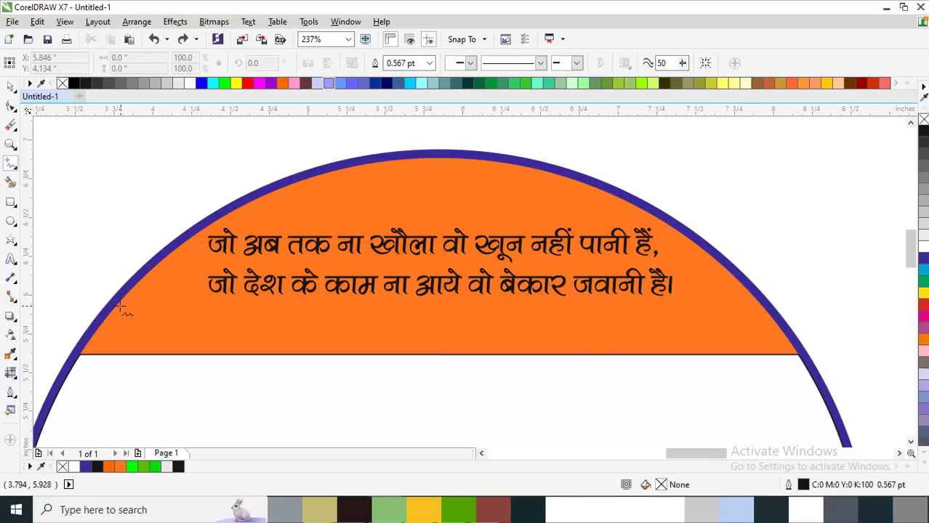
Draw a horizontal line across the circle and take out the Hindi couplet
left_click(117, 306)
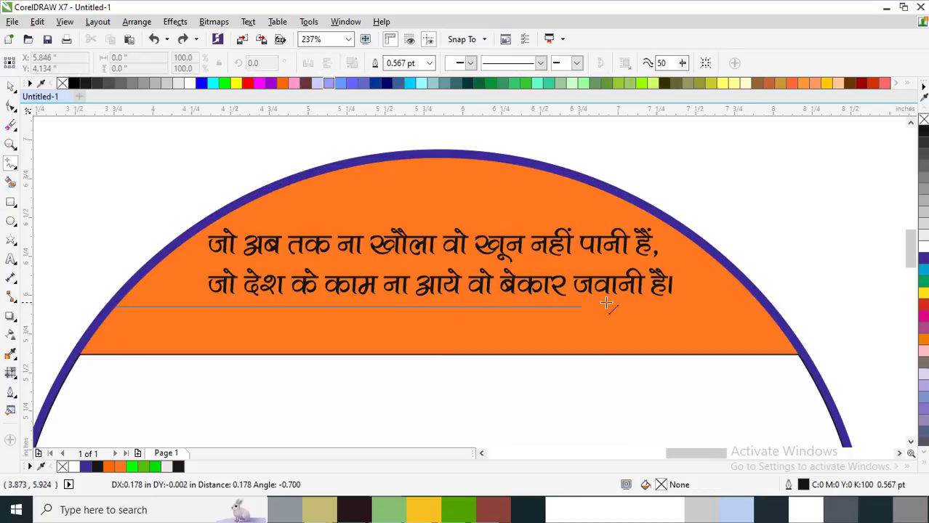
left_click(777, 306)
key("space")
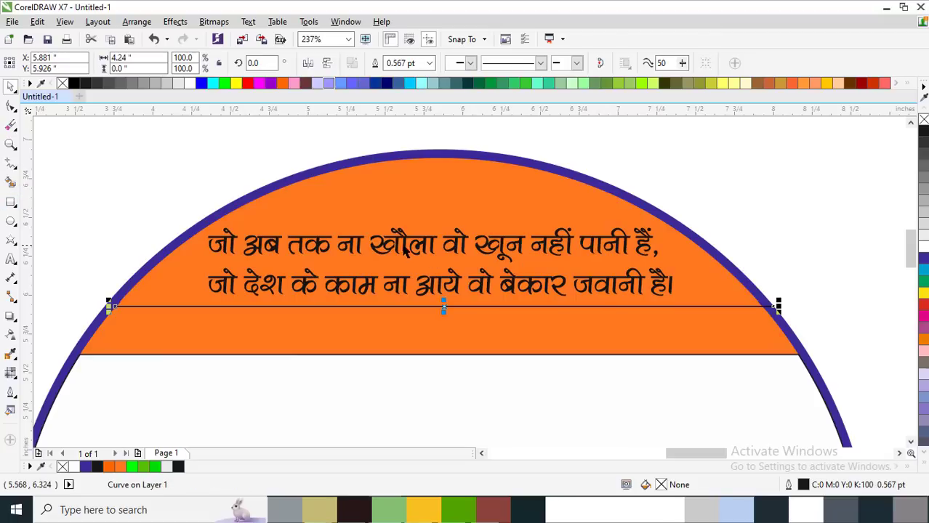
left_click(405, 247)
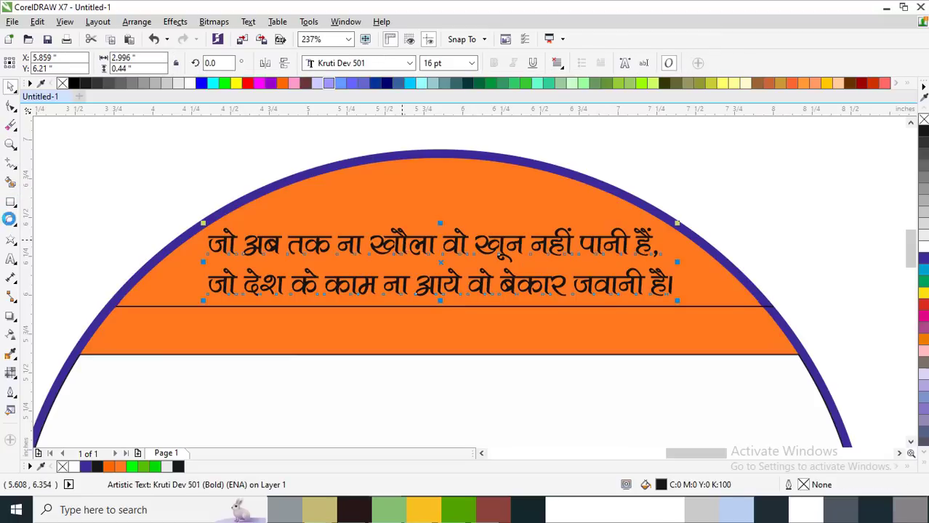
key("Delete")
Smart Fill the top arc as a new shape and delete the old orange band
left_click(11, 182)
left_click(401, 250)
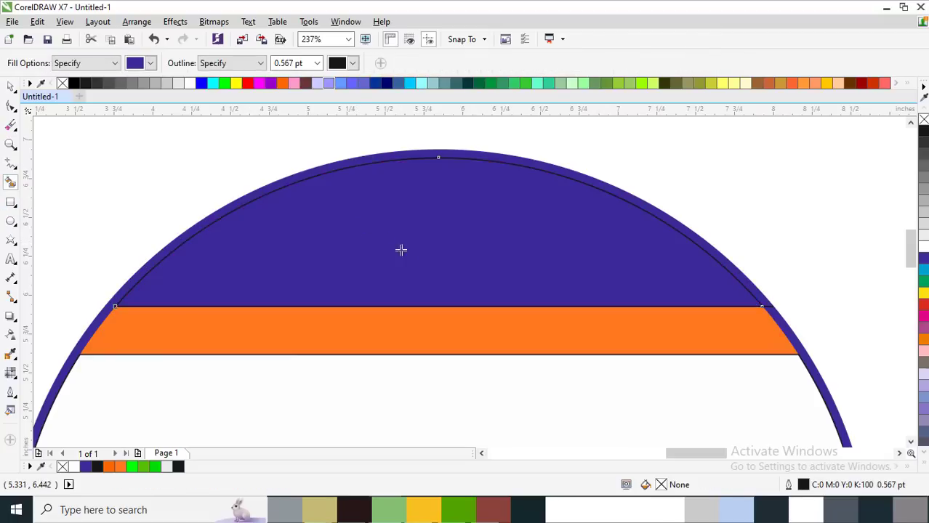
key("space")
left_click(292, 320)
key("Delete")
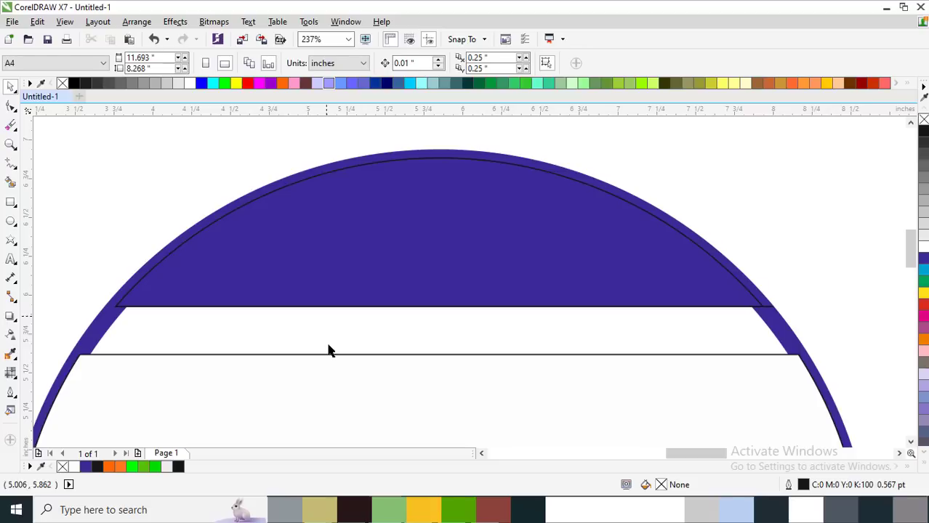
Remove the top arc's outline, then paste the Hindi couplet back in front in white
left_click(323, 313)
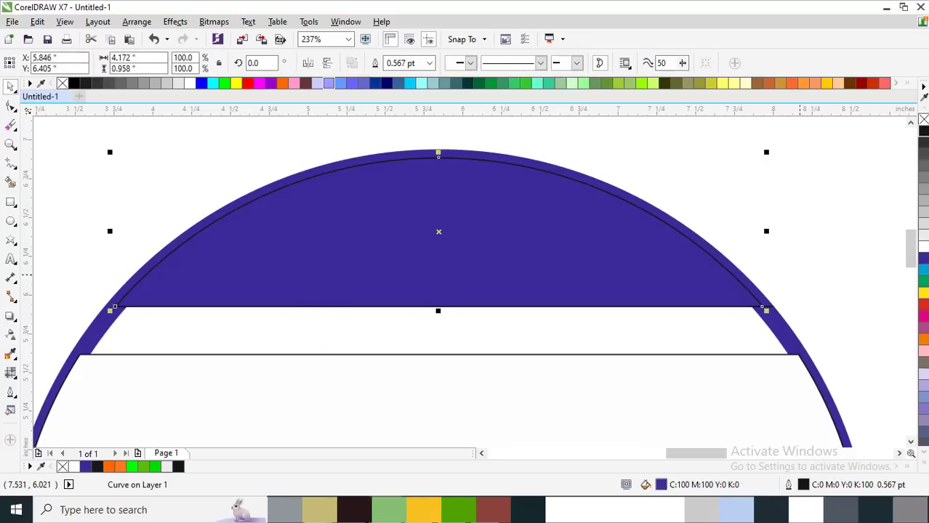
right_click(922, 120)
left_click(827, 190)
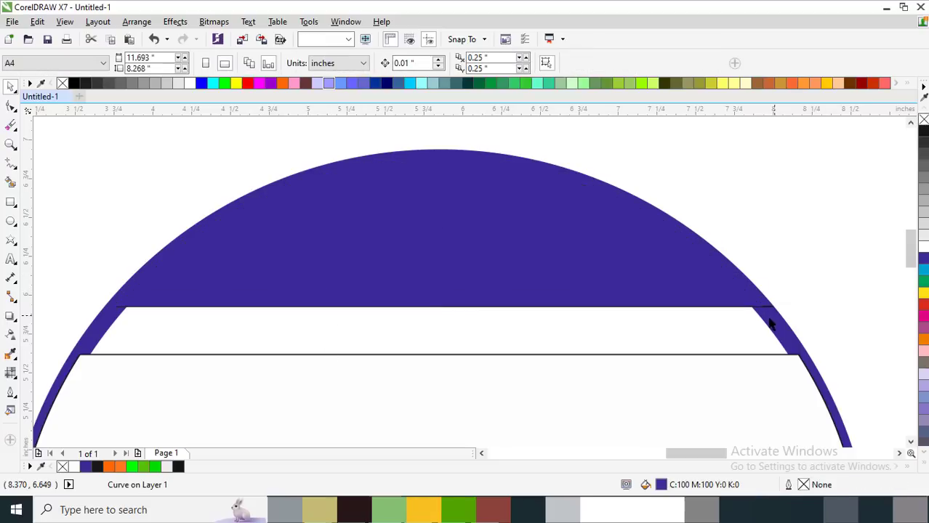
left_click(708, 291)
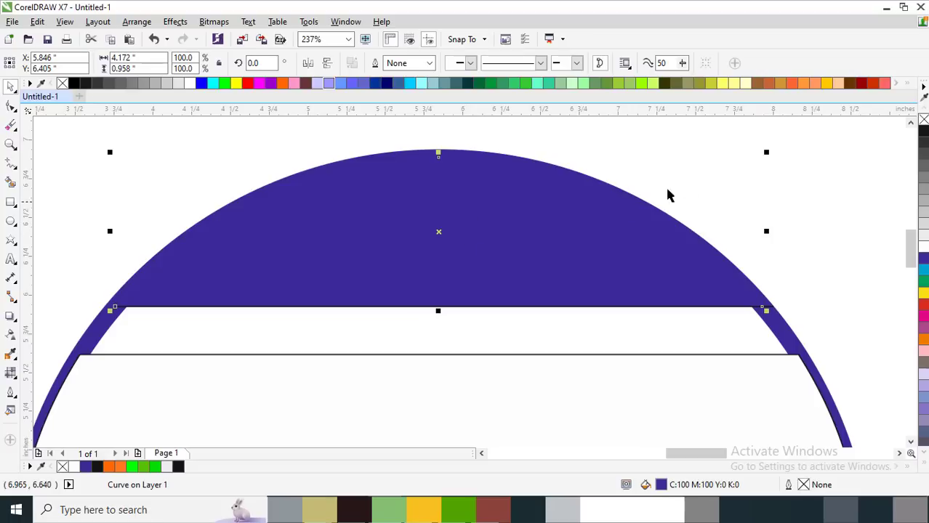
left_click(705, 183)
key("ctrl+v")
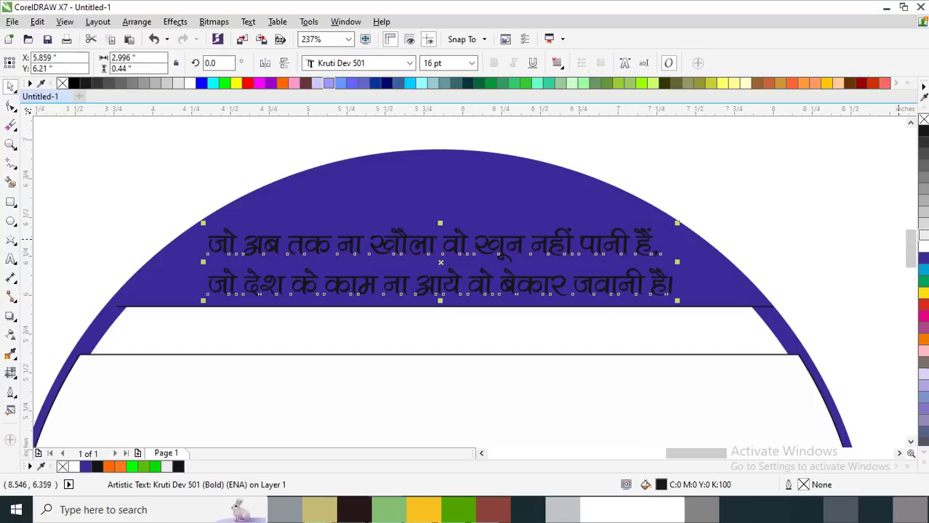
left_click(922, 246)
Make the outer circle light grey (10%) and delete the horizontal line
left_click(785, 332)
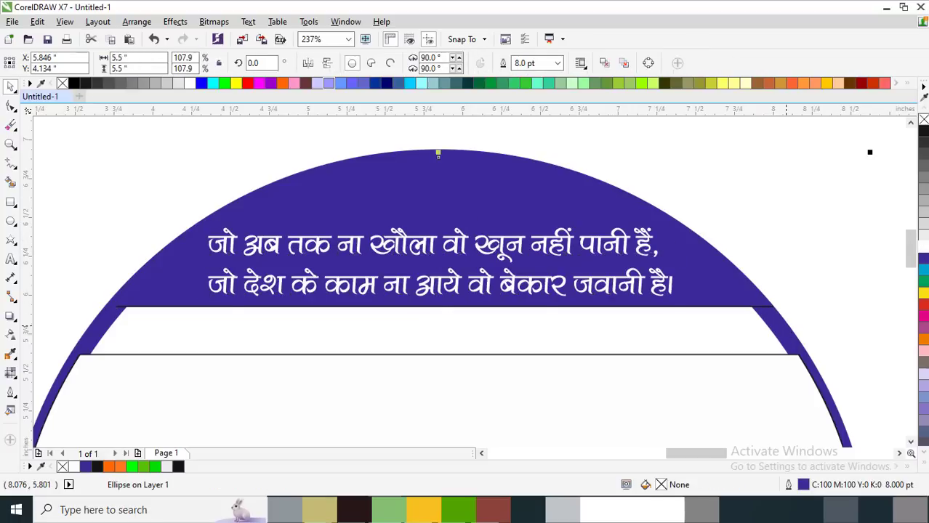
left_click(923, 247)
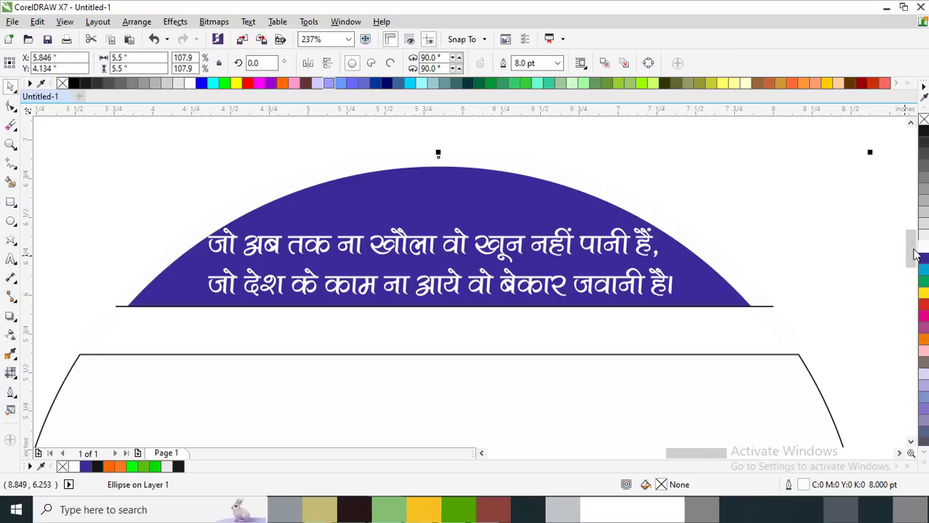
left_click(923, 236)
left_click(799, 251)
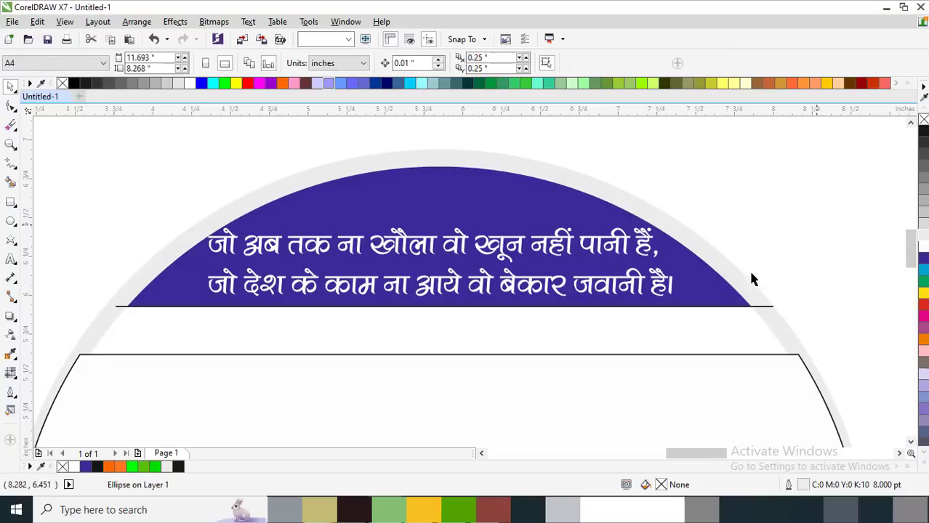
left_click(765, 305)
key("Delete")
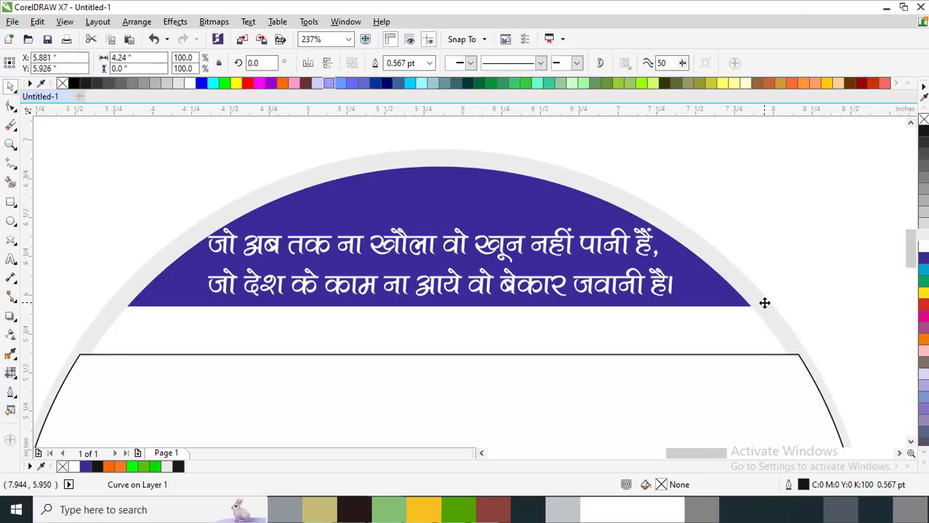
Recolour the top segment orange
left_click(532, 207)
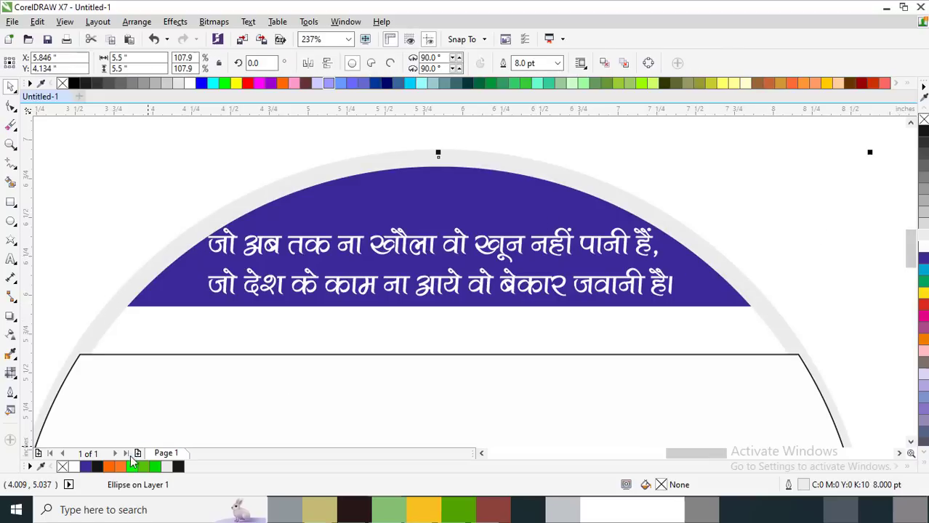
left_click_drag(116, 466, 459, 200)
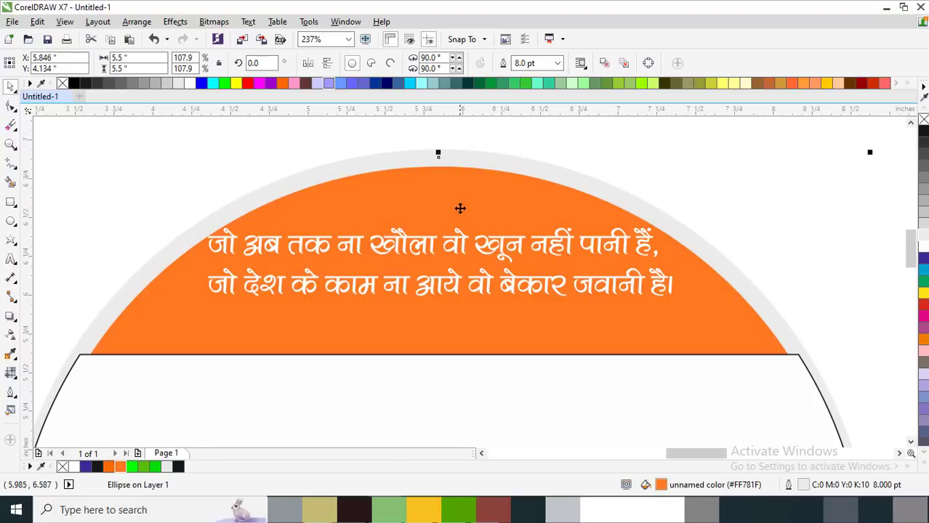
left_click(11, 182)
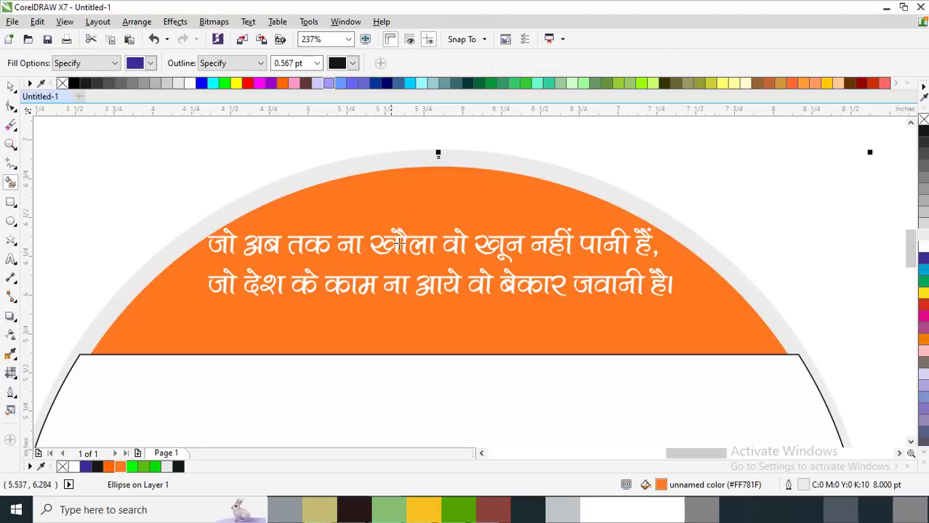
key("space")
Zoom in on the couplet and nudge it slightly left and up onto the orange band's centre
left_click_drag(399, 245, 407, 260)
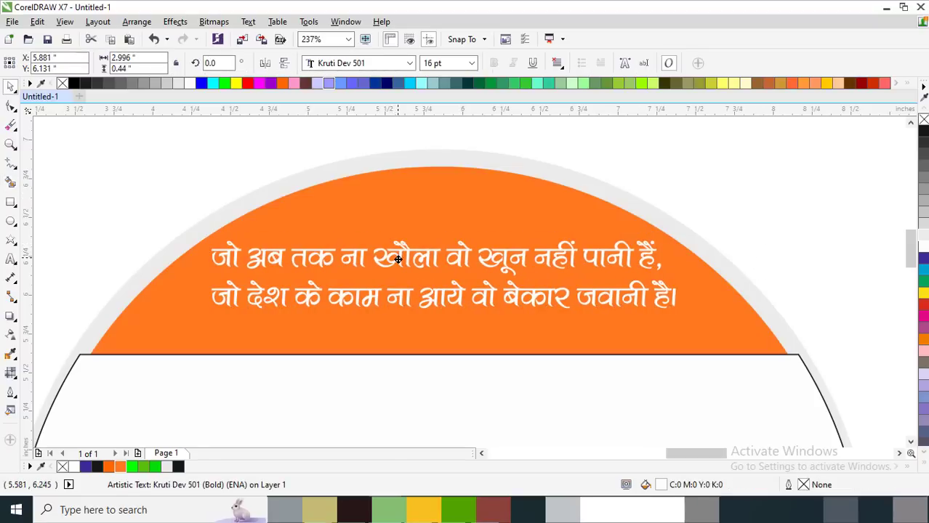
key("z")
scroll(425, 270, "down", 2)
scroll(505, 289, "down", 1)
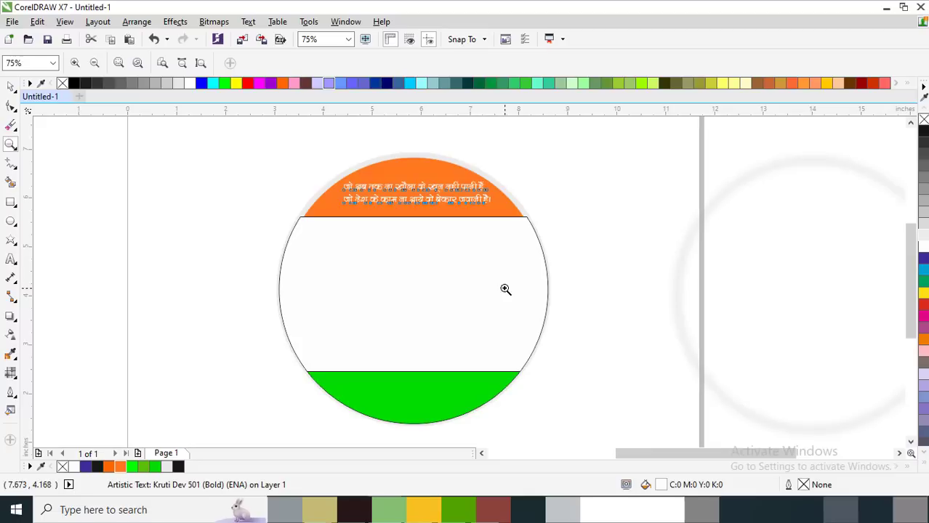
left_click_drag(270, 165, 617, 240)
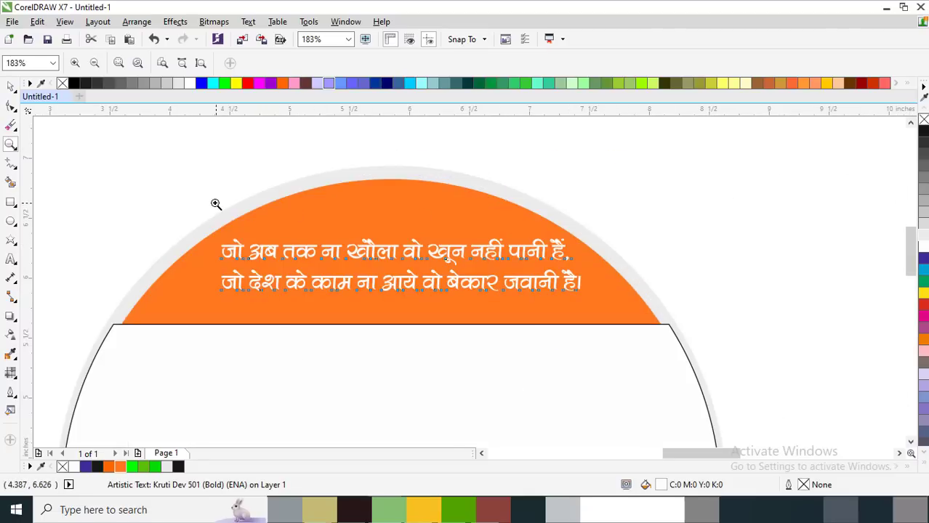
left_click_drag(96, 163, 727, 341)
key("space")
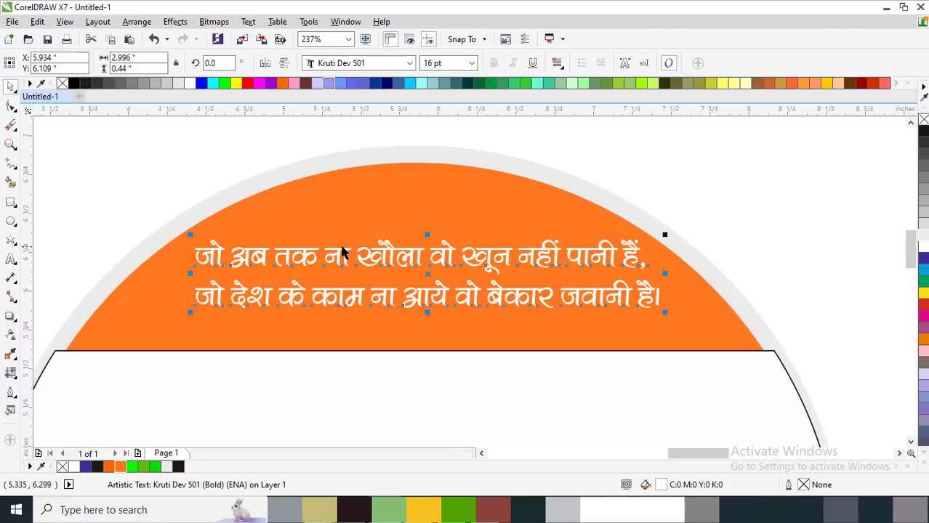
left_click_drag(342, 251, 334, 248)
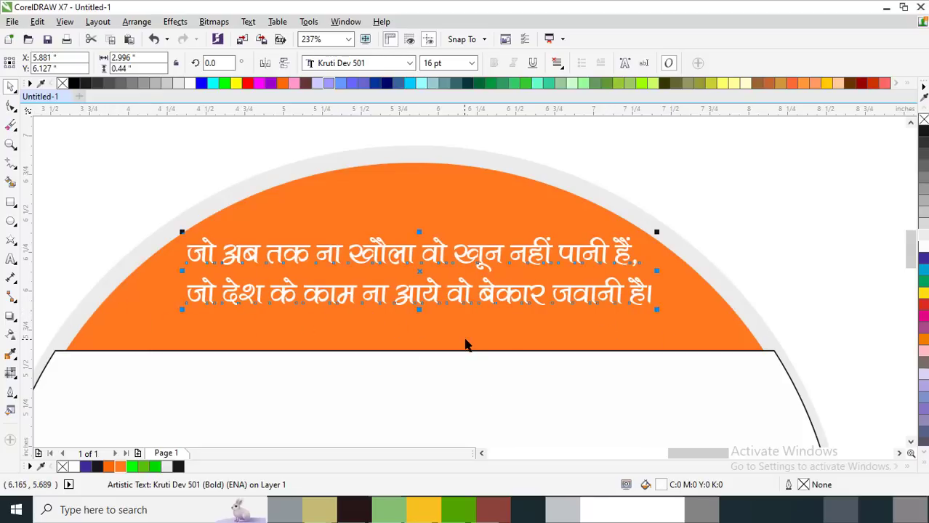
key("z")
scroll(480, 327, "down", 1)
scroll(411, 321, "down", 2)
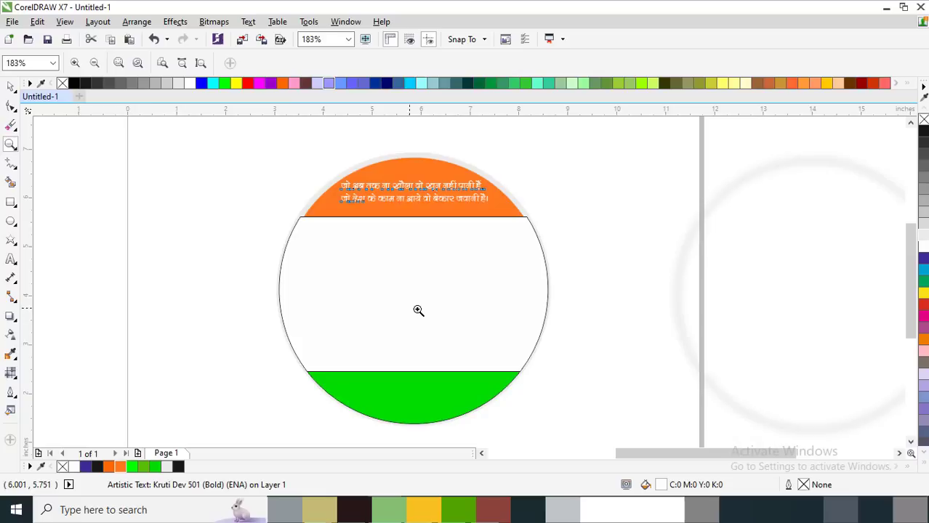
scroll(419, 310, "down", 2)
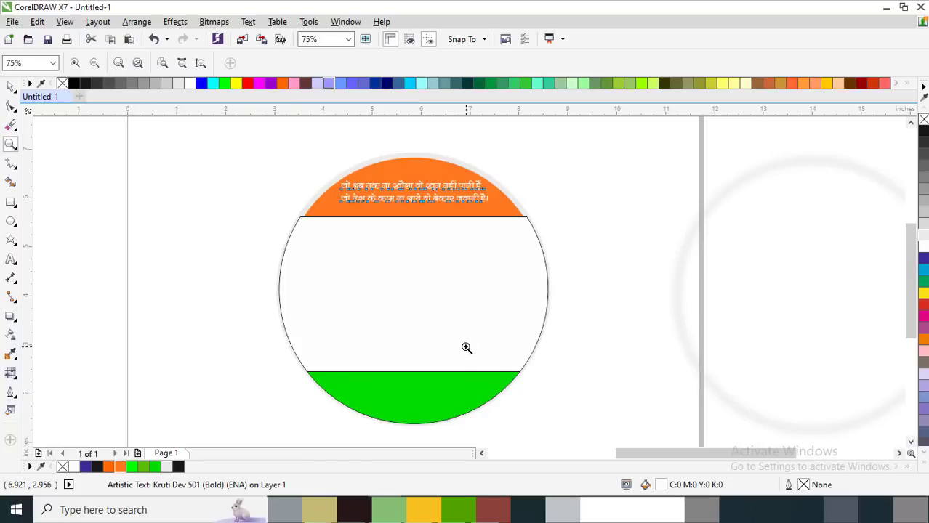
Nudge the Hindi couplet slightly left, undoing trial moves of the green and white bands
scroll(518, 308, "up", 4)
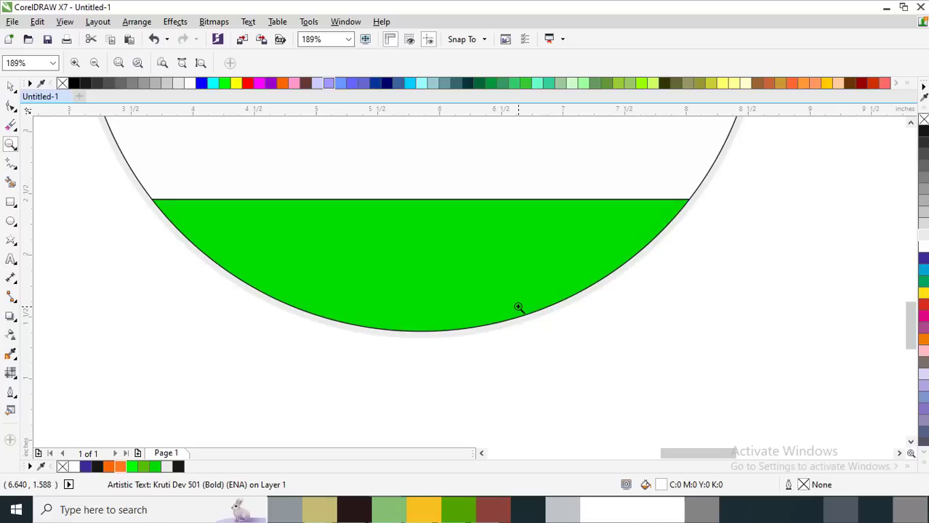
key("space")
left_click(652, 211)
left_click_drag(592, 207, 592, 286)
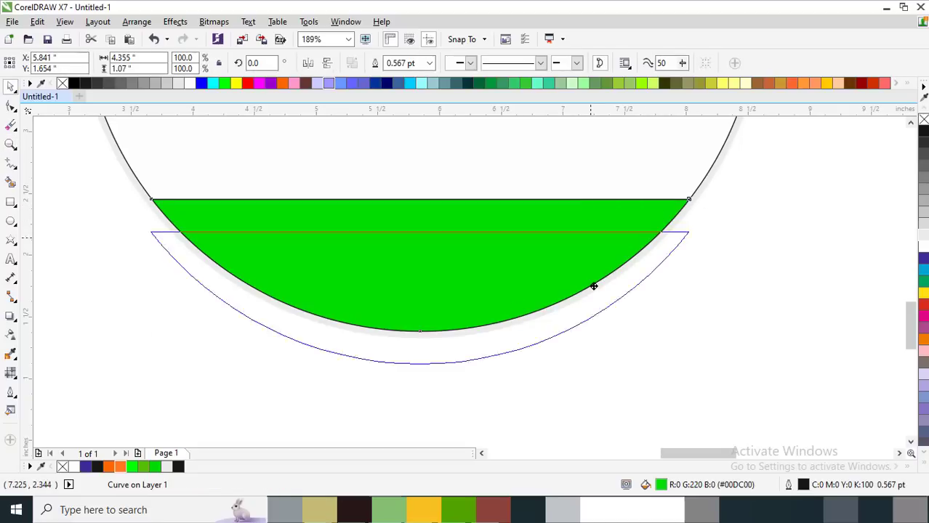
key("ctrl+z")
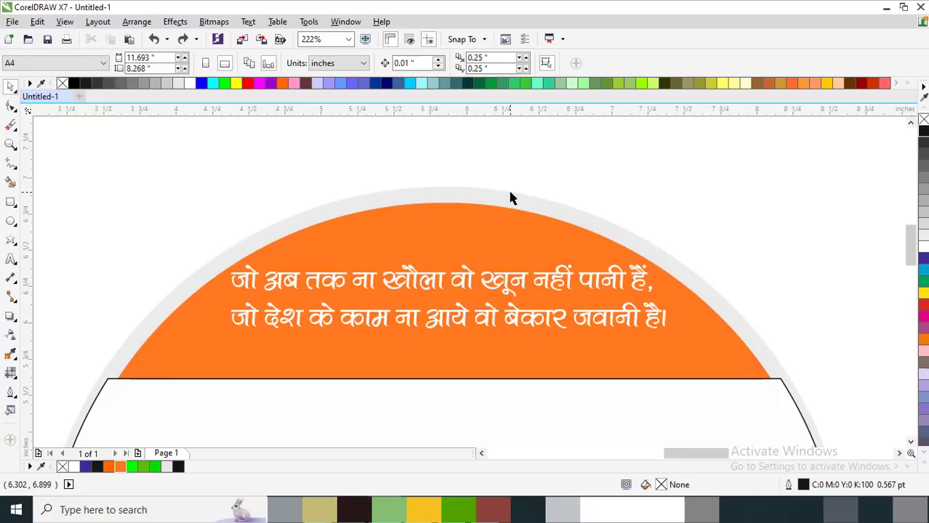
left_click(502, 288)
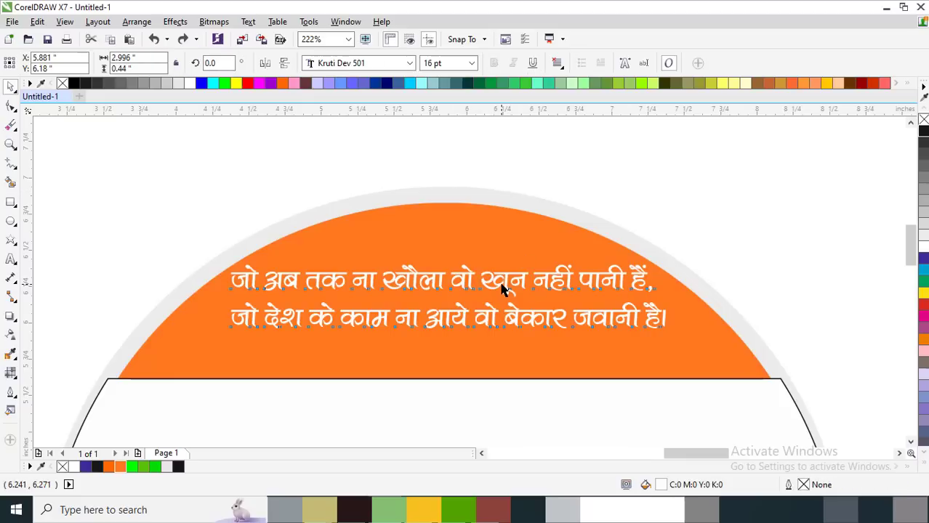
left_click_drag(502, 288, 499, 288)
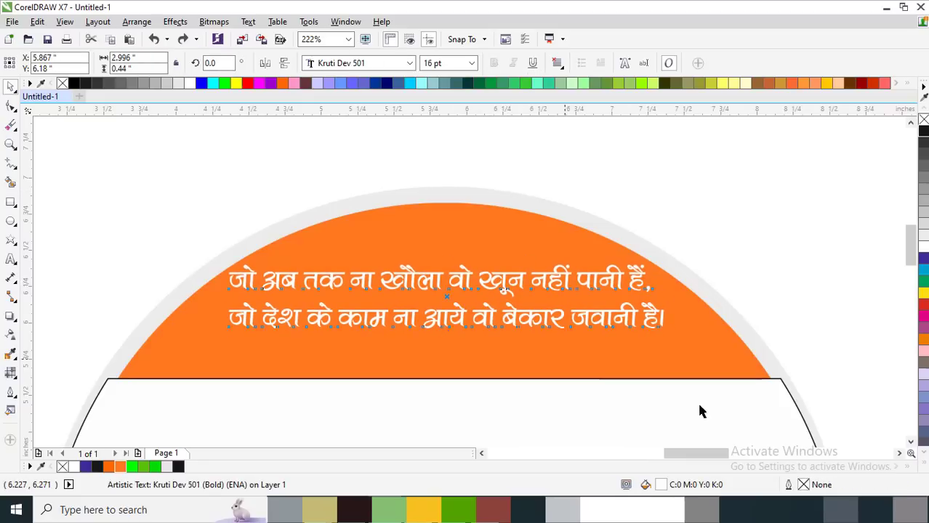
key("F3")
left_click(514, 265)
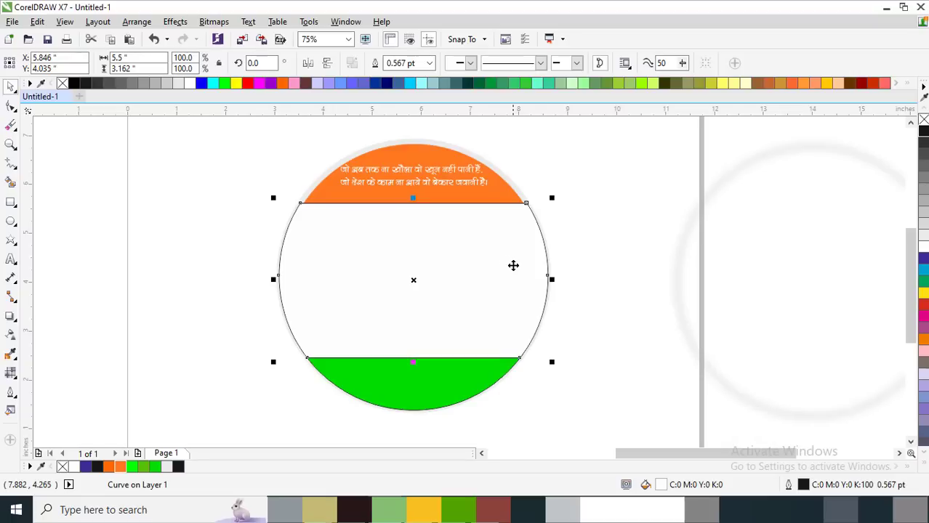
left_click_drag(513, 266, 659, 259)
key("ctrl+z")
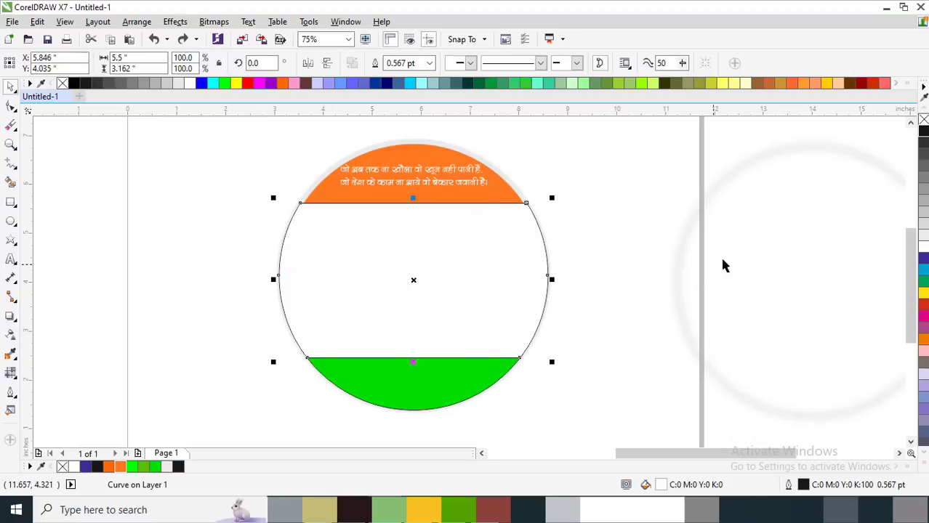
Zoom in on the green band and add a text object there reading 'pU'
left_click(421, 364)
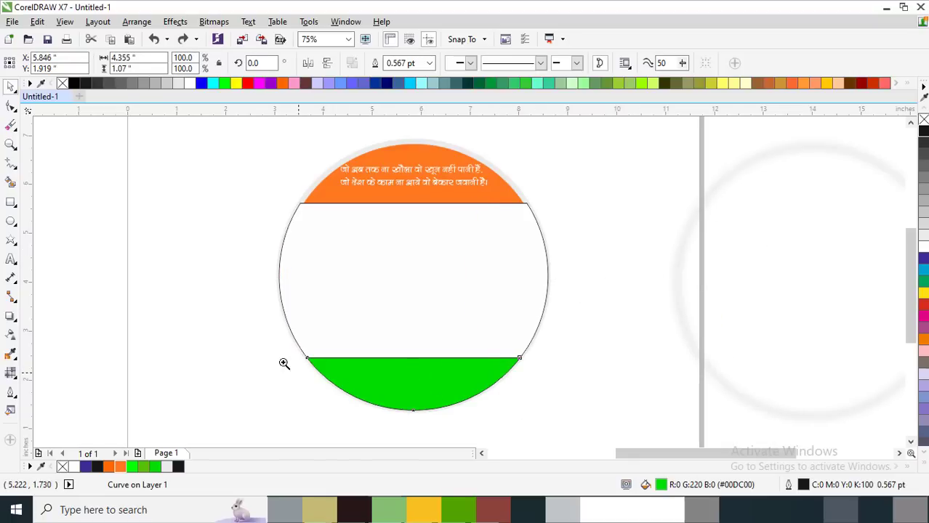
key("z")
left_click_drag(270, 332, 578, 414)
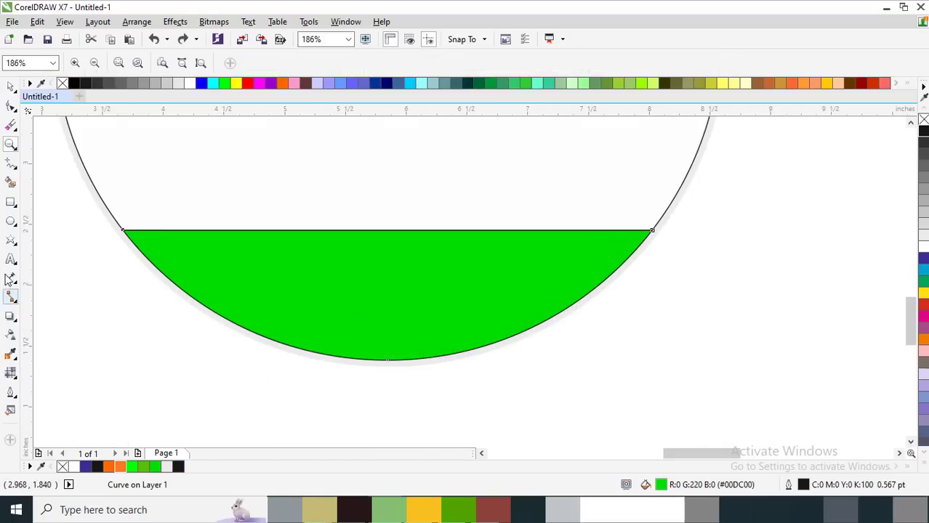
left_click(11, 260)
left_click(269, 270)
type("fff")
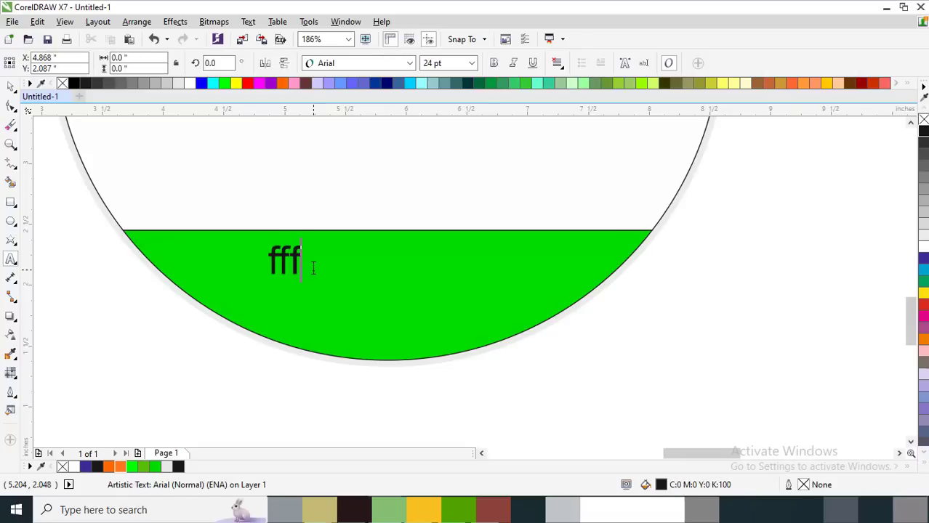
key("ctrl+a")
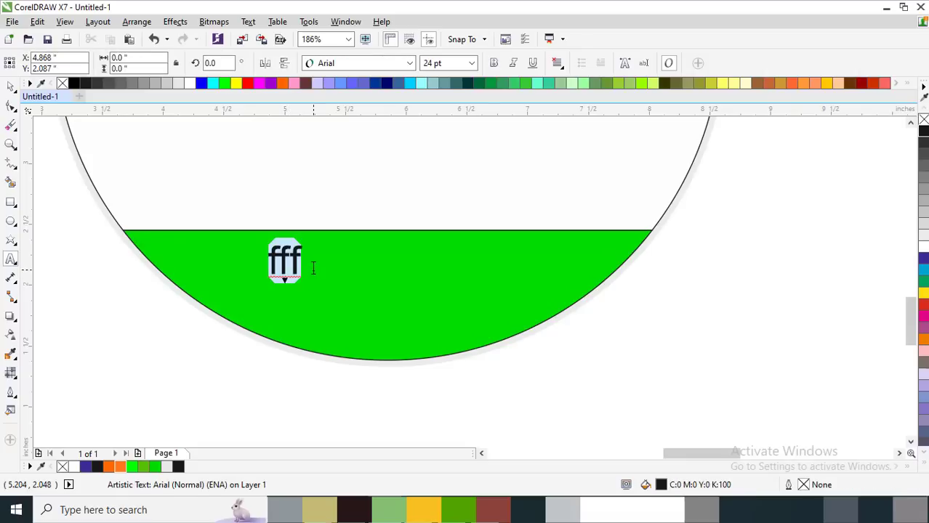
type("pU")
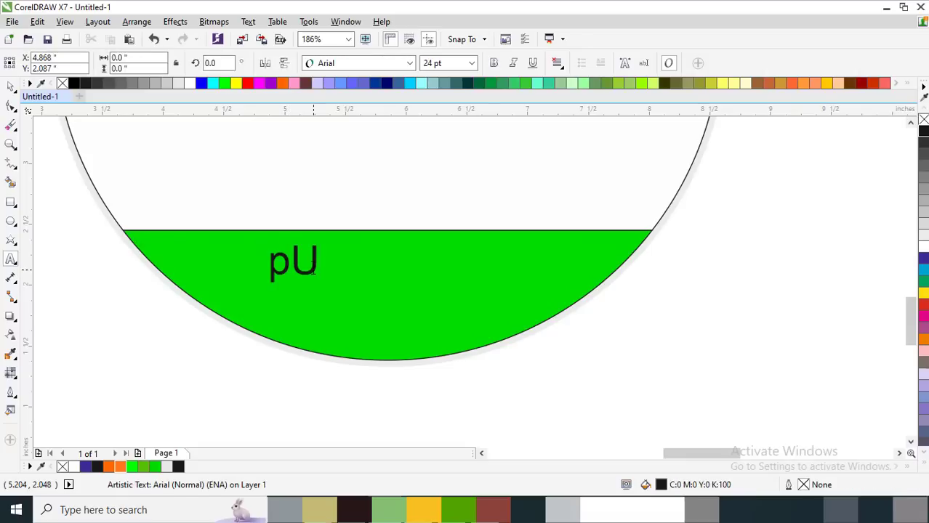
key("ctrl+a")
Set the text to RAJ 43, type the rest of the person's name, and stretch it across the band
left_click(367, 64)
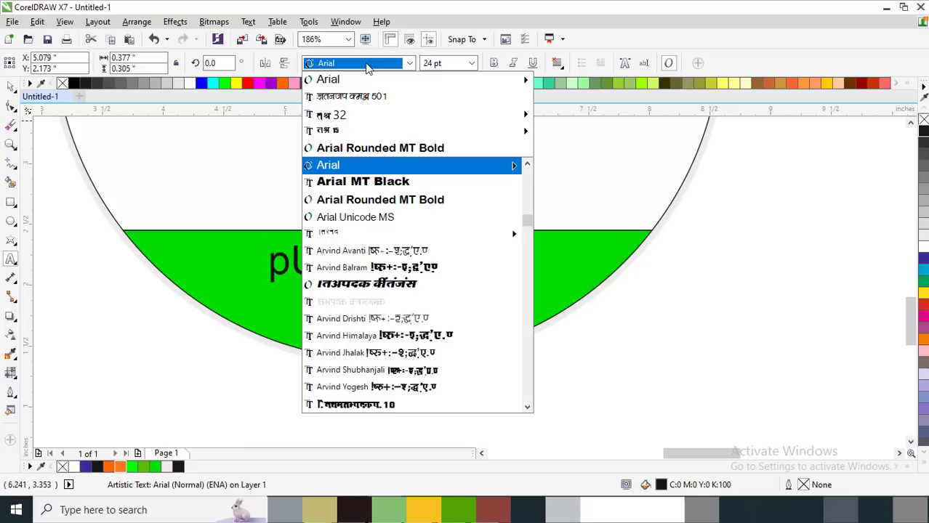
type("Ra")
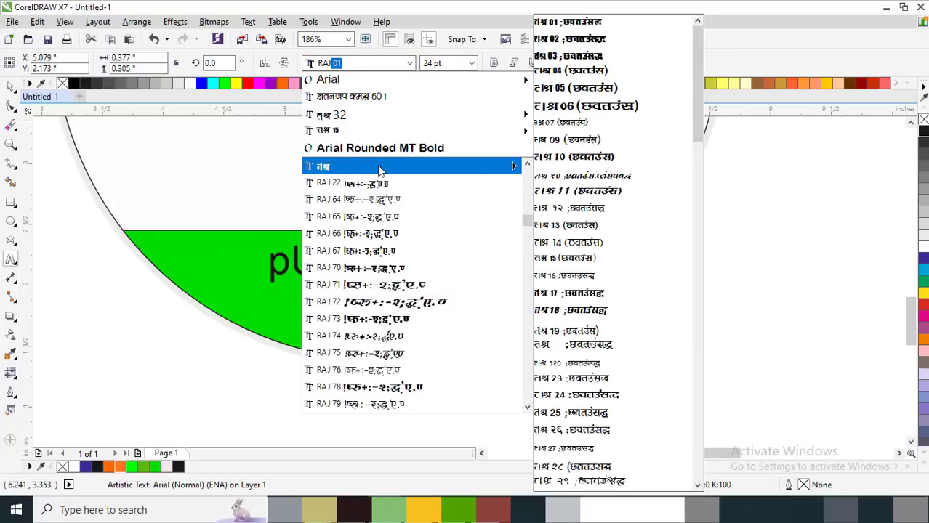
type("j")
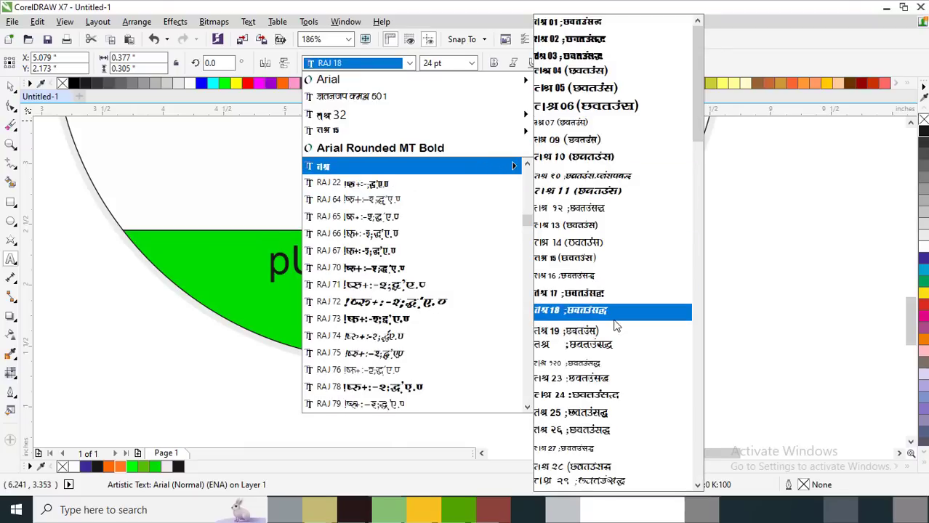
scroll(614, 306, "down", 2)
scroll(616, 327, "down", 2)
scroll(616, 327, "down", 3)
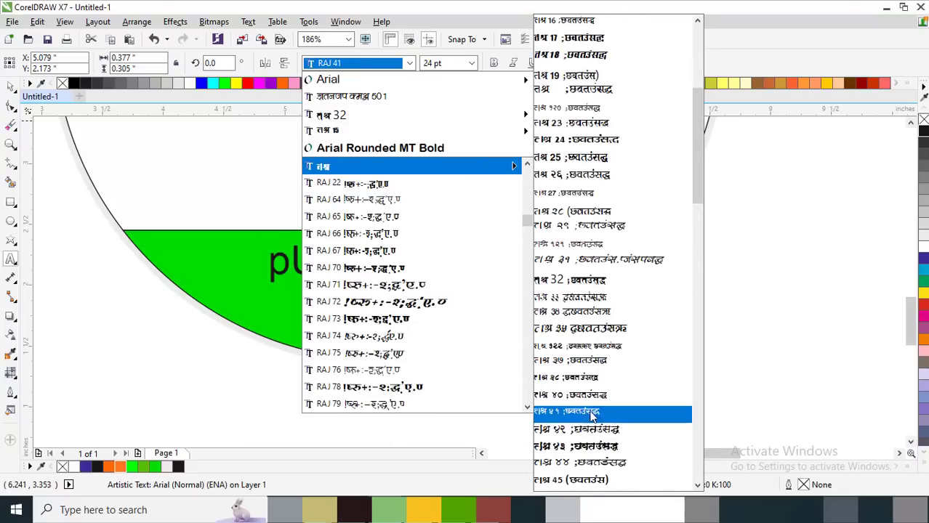
left_click(581, 451)
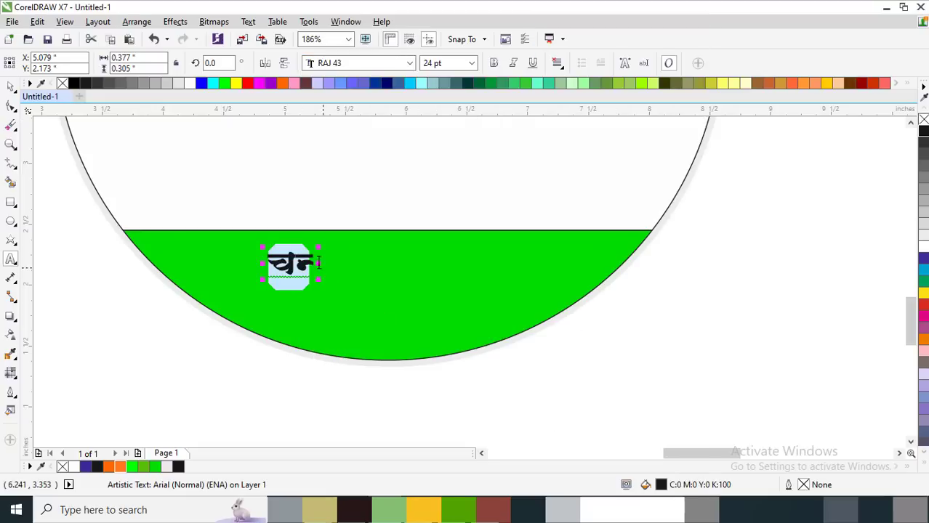
left_click(315, 266)
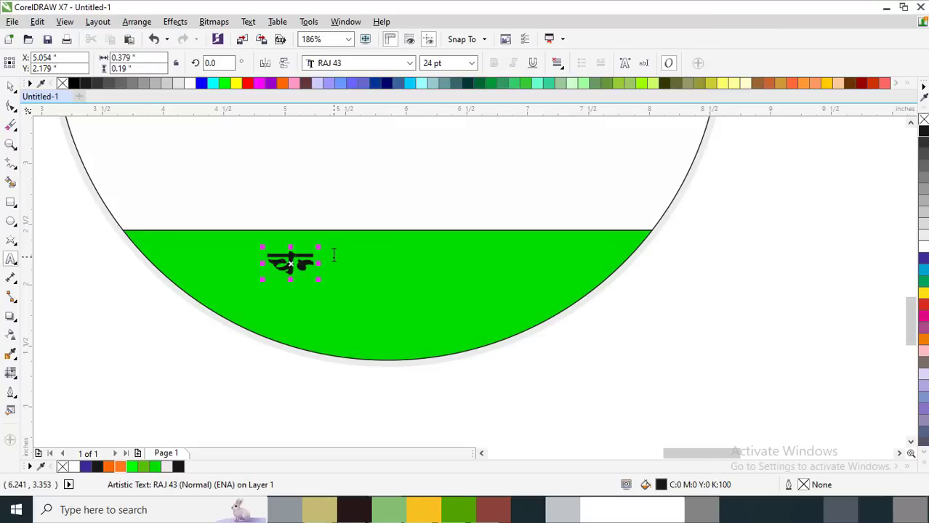
type("Un")
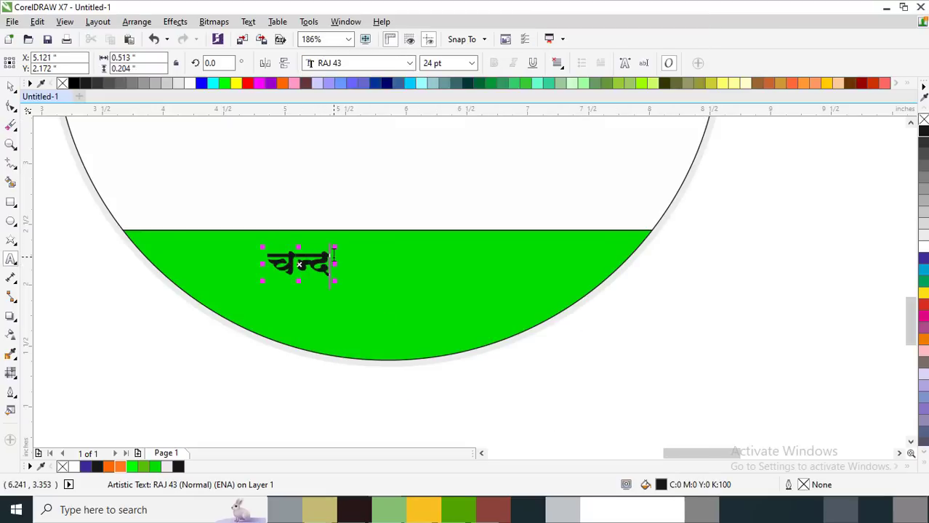
type("u dqekj")
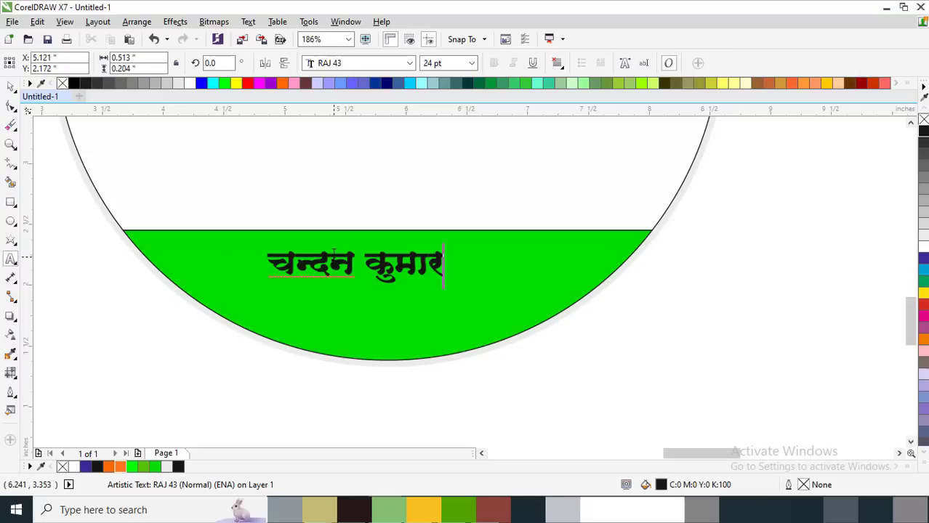
type(" jk;")
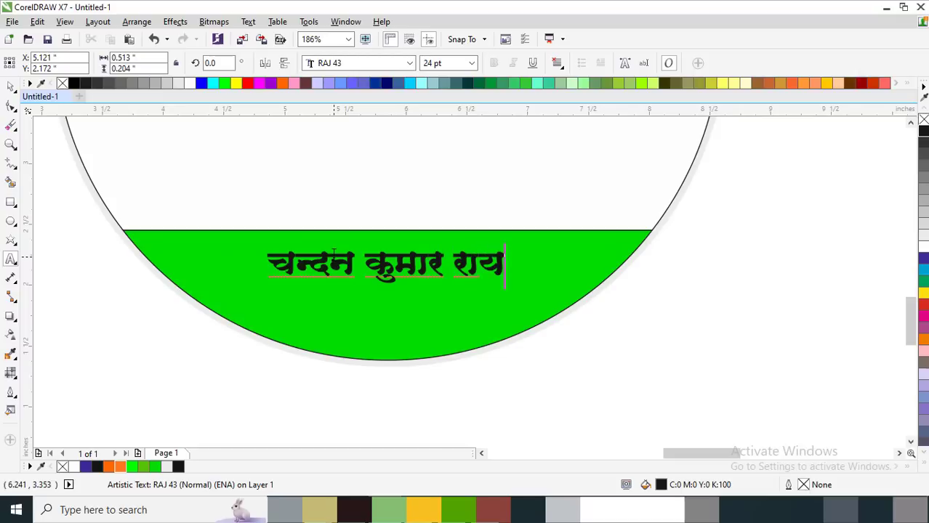
key("ctrl+space")
left_click_drag(512, 288, 582, 300)
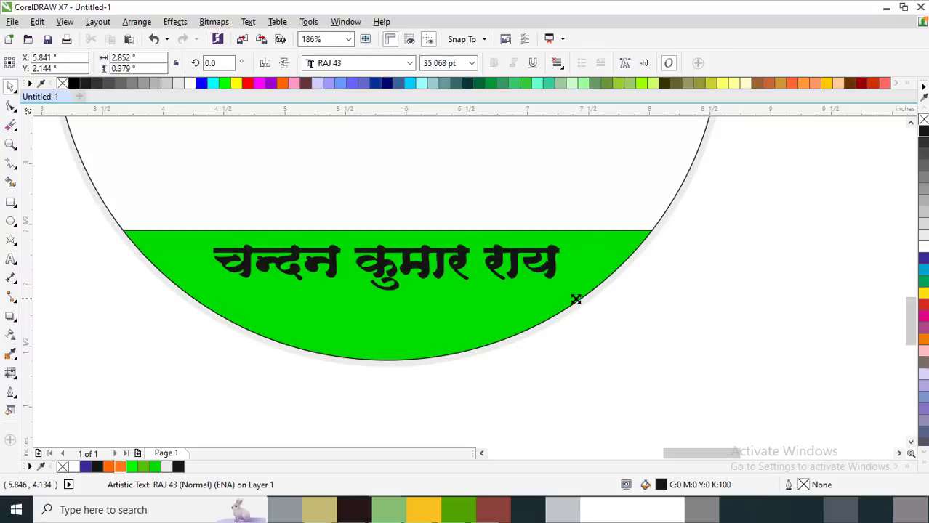
Darken the green band's fill, then enlarge the name slightly and make it white
left_click(501, 313)
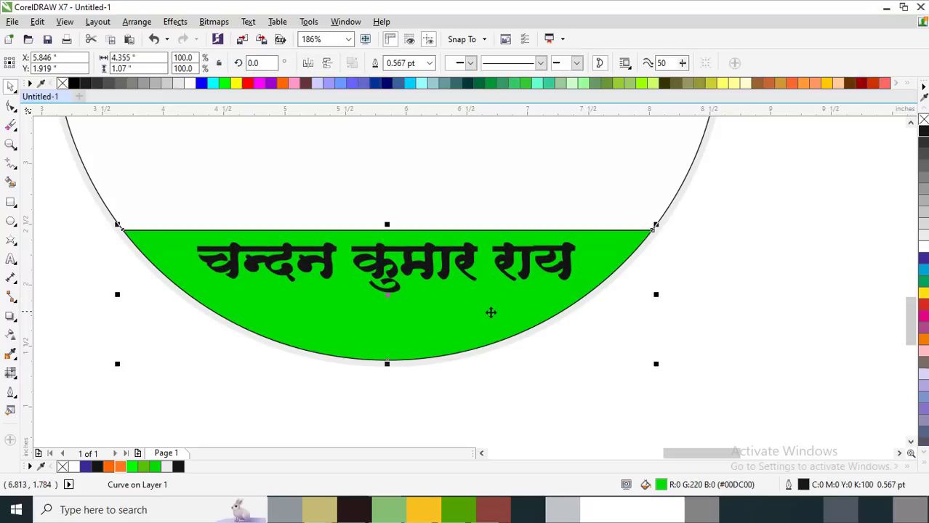
double_click(661, 486)
left_click_drag(551, 291, 544, 302)
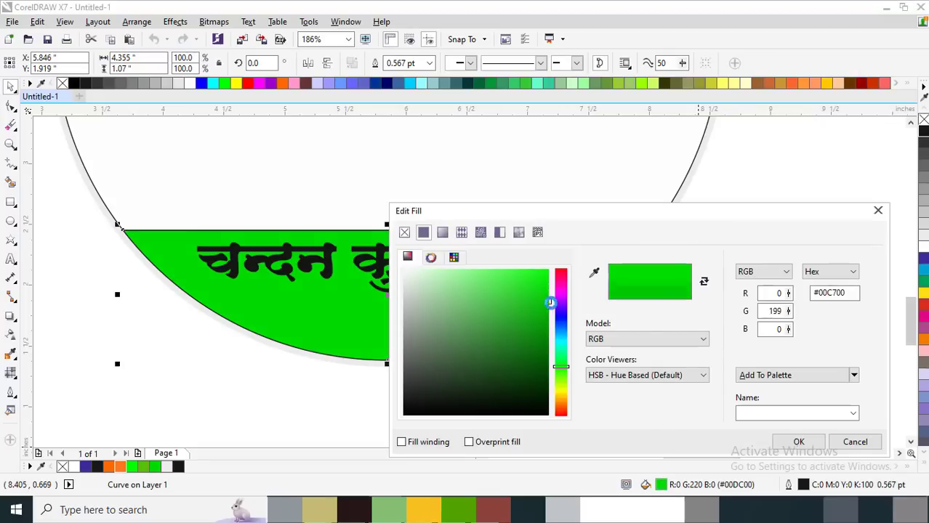
left_click(798, 442)
left_click(389, 294)
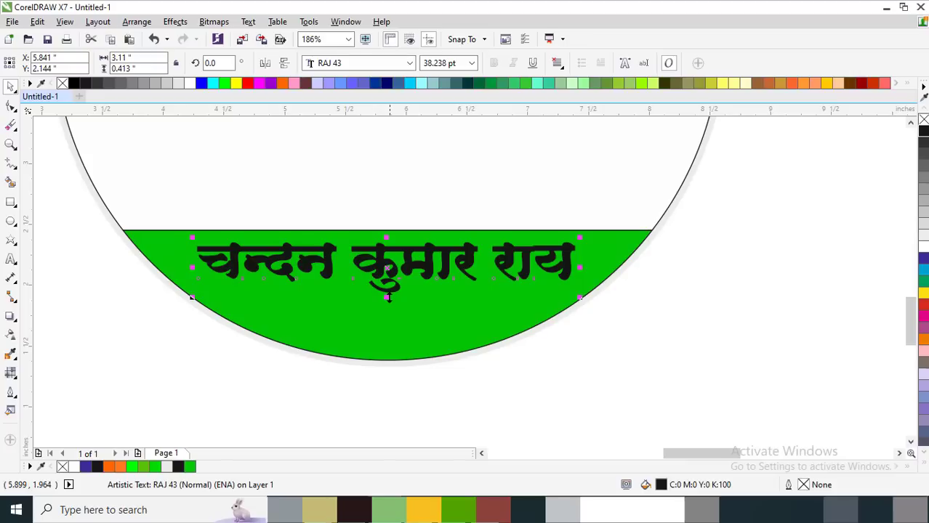
left_click_drag(389, 296, 389, 299)
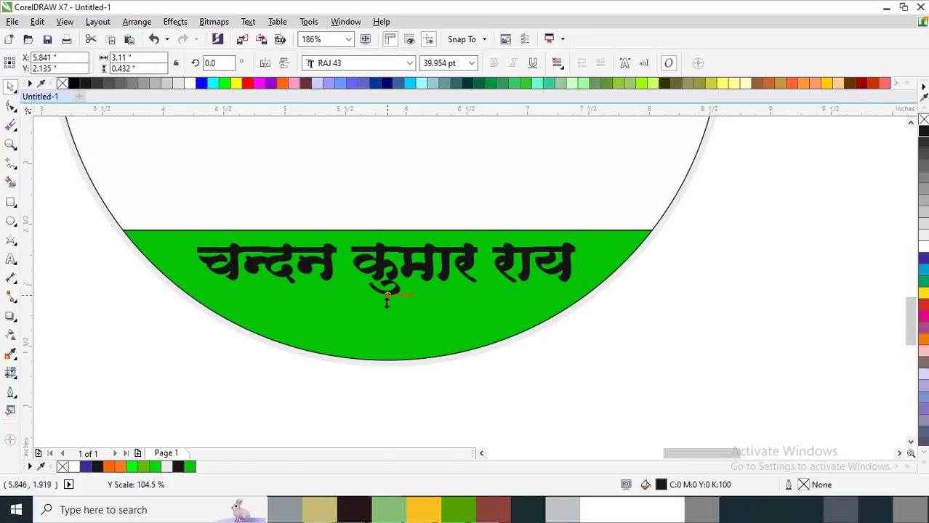
left_click(189, 84)
left_click(734, 296)
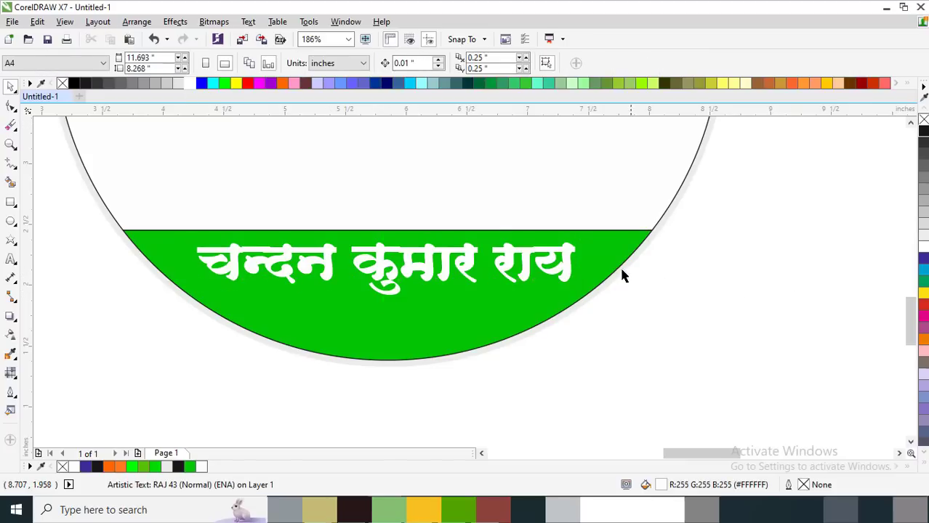
Deepen the band's fill to green #099E09
left_click(592, 256)
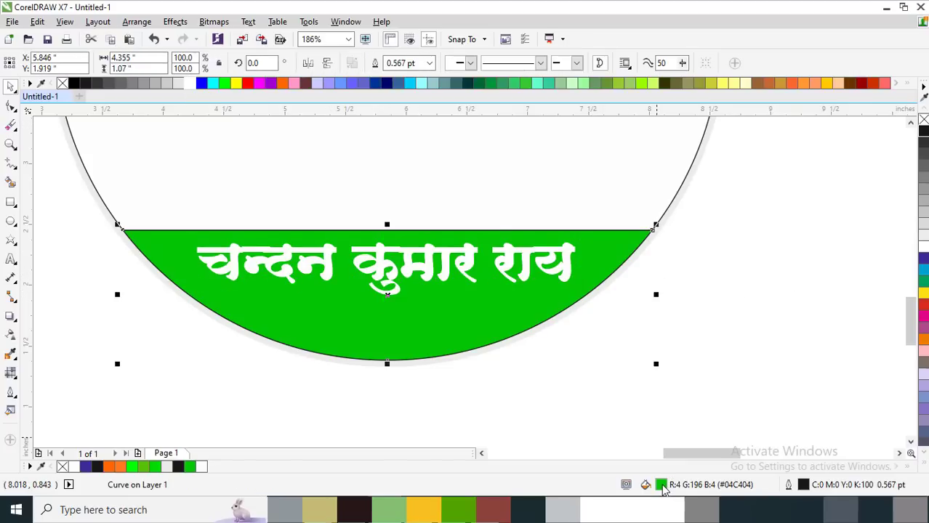
double_click(661, 485)
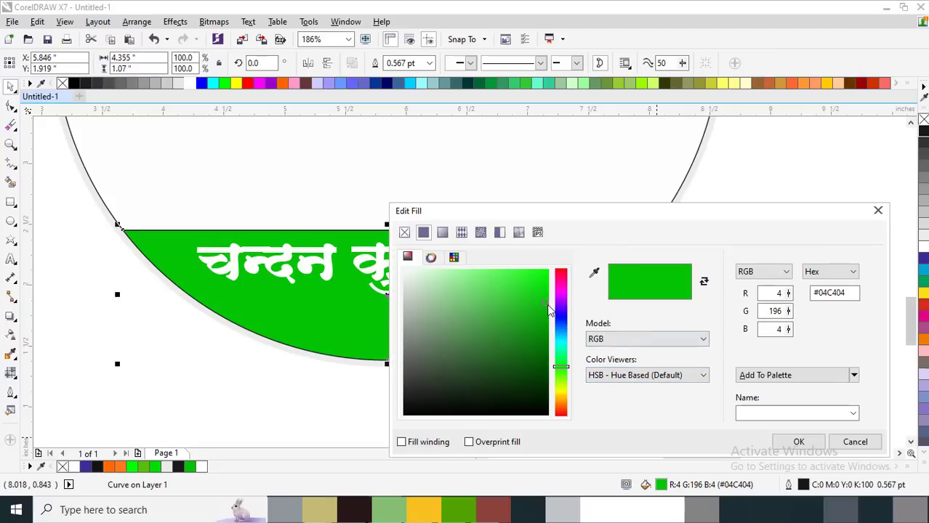
mouse_move(549, 311)
left_mouse_down()
mouse_move(550, 328)
mouse_move(521, 282)
mouse_move(510, 282)
mouse_move(539, 324)
left_mouse_up()
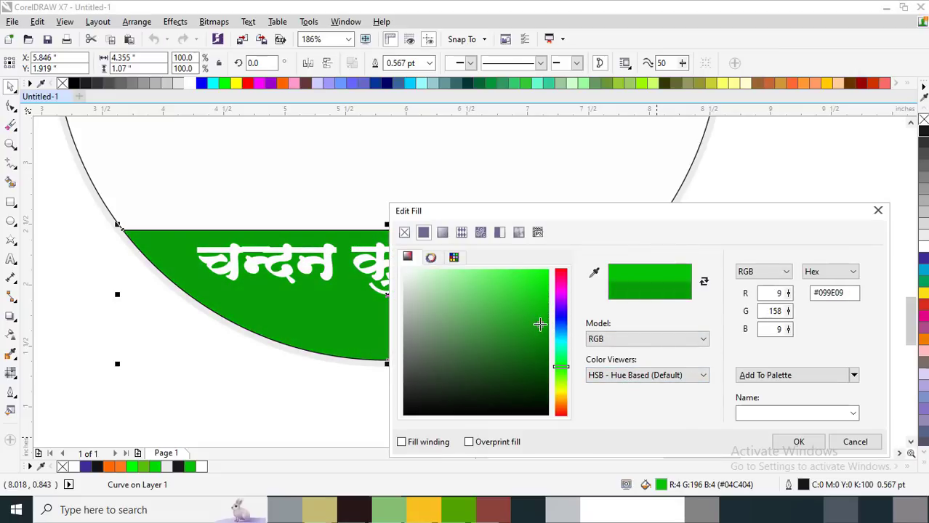
left_click(799, 442)
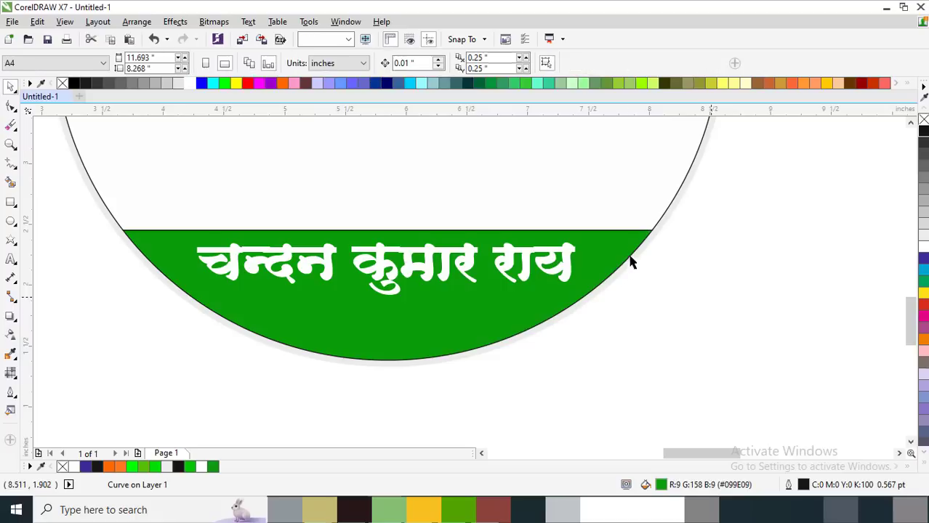
Add an 'आपका सेवक' line in Kruti Dev 501, centred below the name
left_click(785, 232)
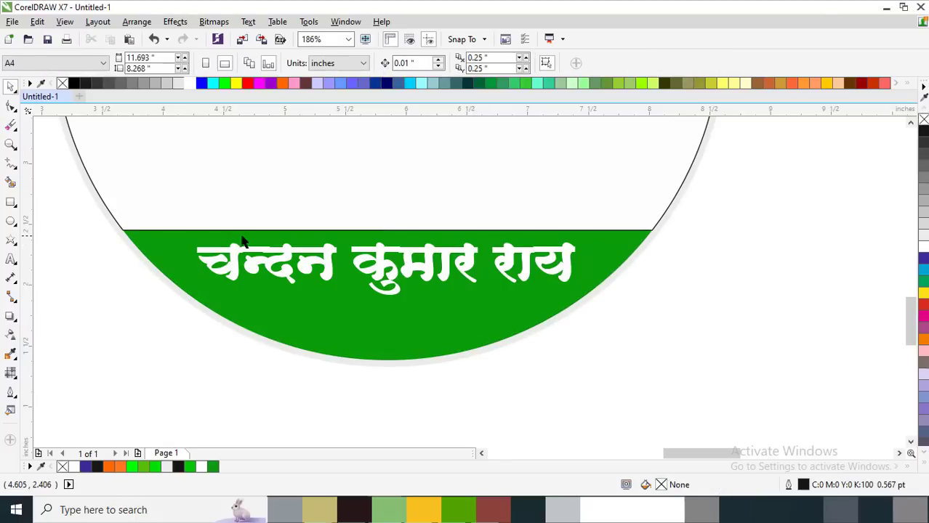
left_click(375, 260)
left_click(118, 245)
left_click(10, 260)
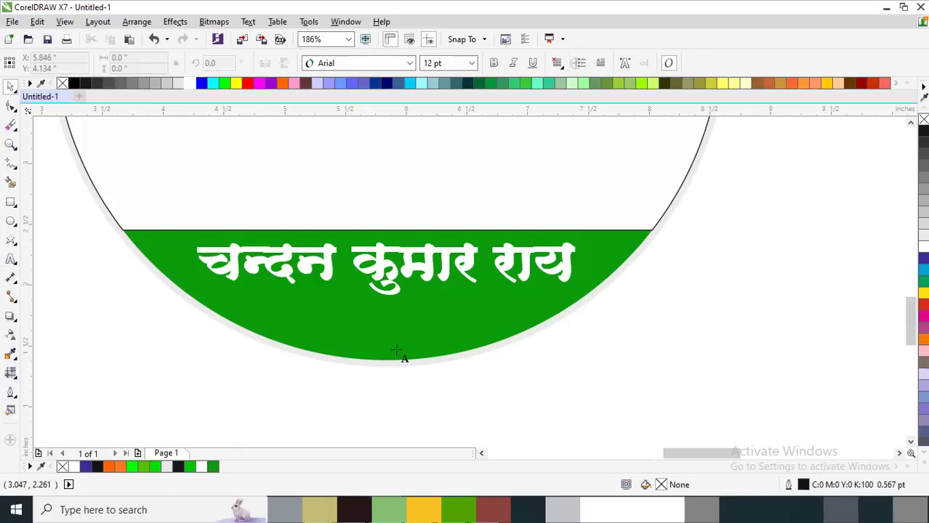
left_click(392, 305)
left_click(359, 64)
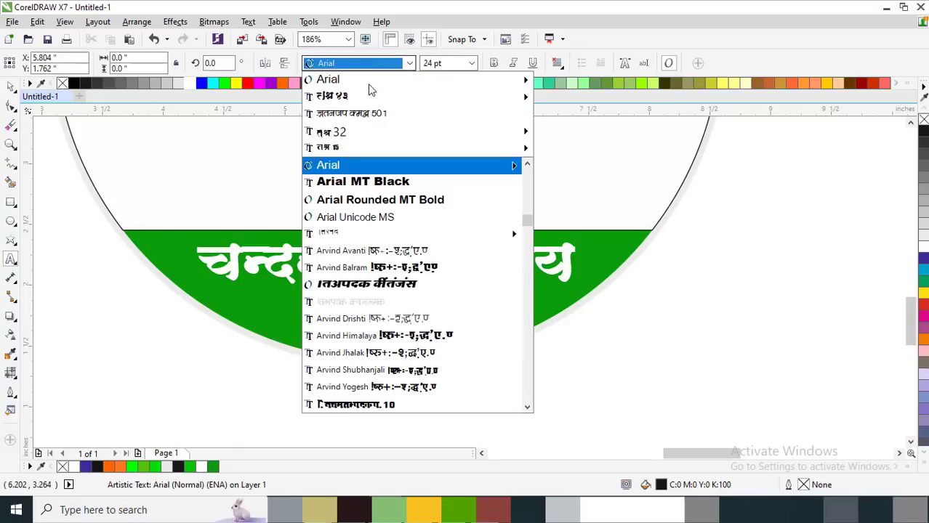
left_click(352, 113)
type("vki")
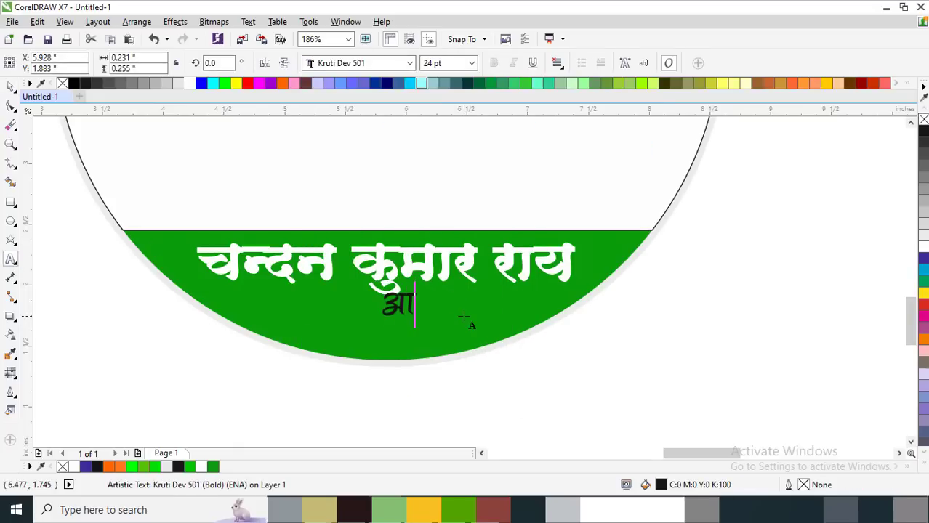
type("dk lsod")
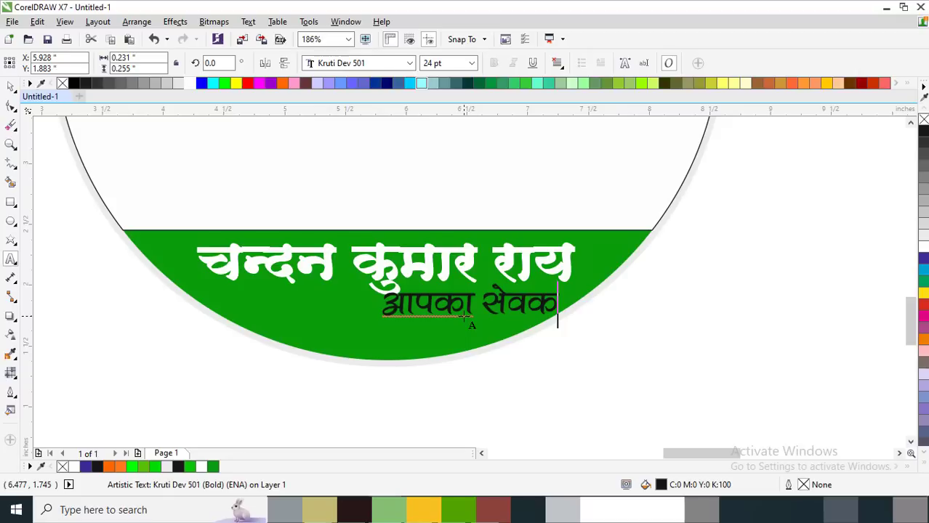
key("ctrl+space")
left_click_drag(447, 302, 362, 320)
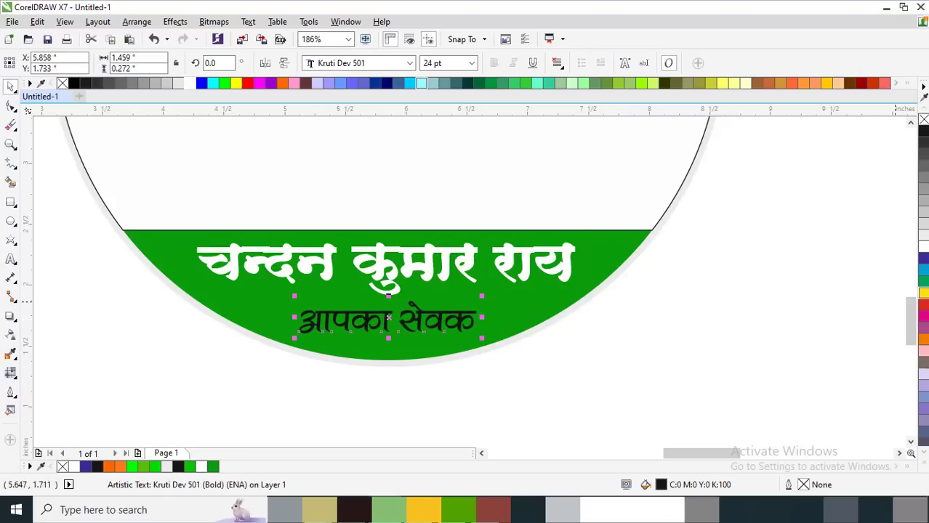
Colour the 'आपका सेवक' line yellow #FFD900 and enlarge it to about 28.8 pt
left_click(236, 83)
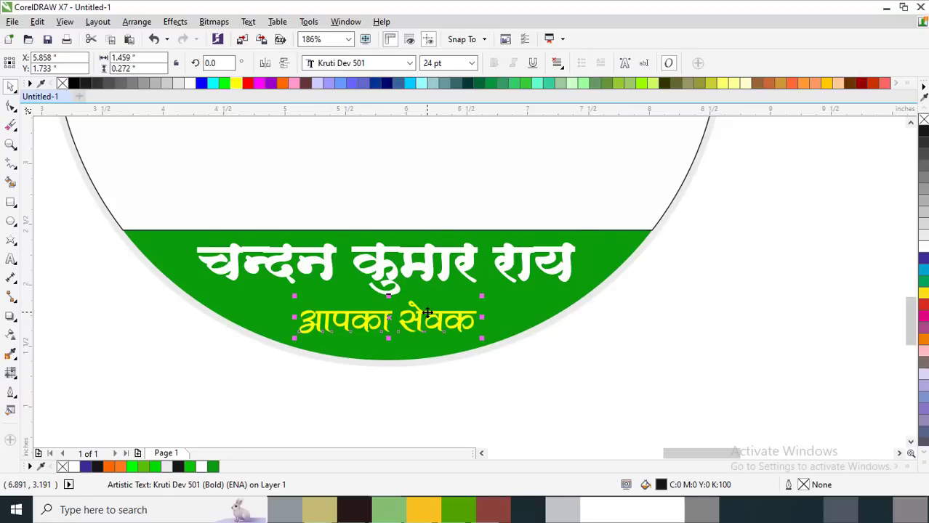
double_click(659, 485)
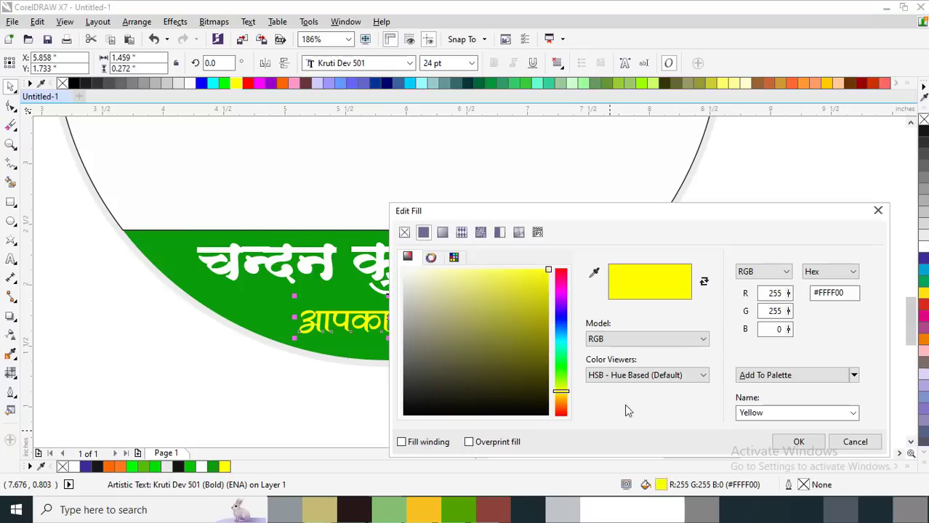
left_click_drag(566, 398, 562, 394)
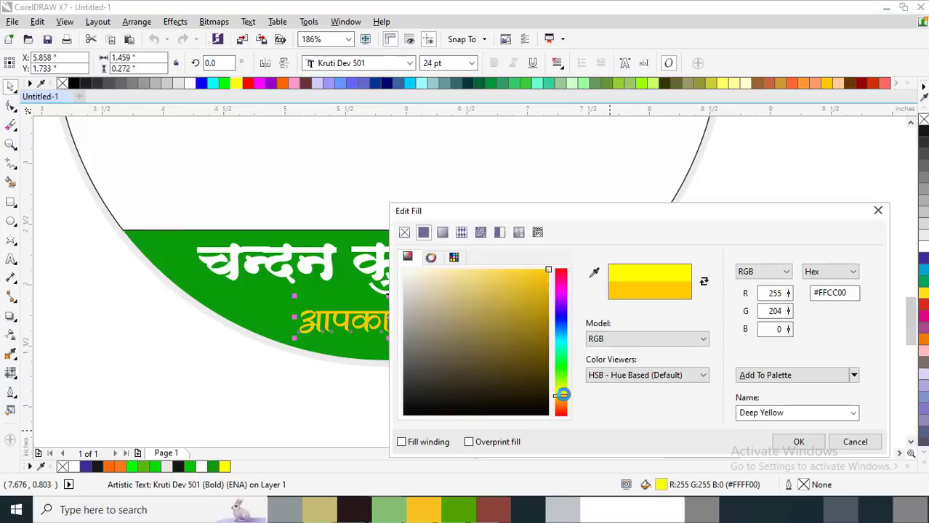
left_click(823, 445)
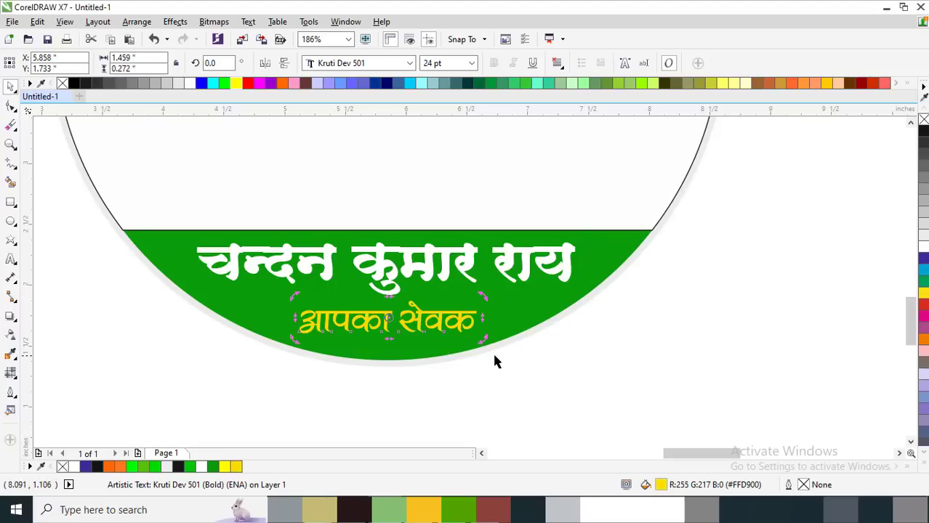
key("Escape")
left_click(467, 329)
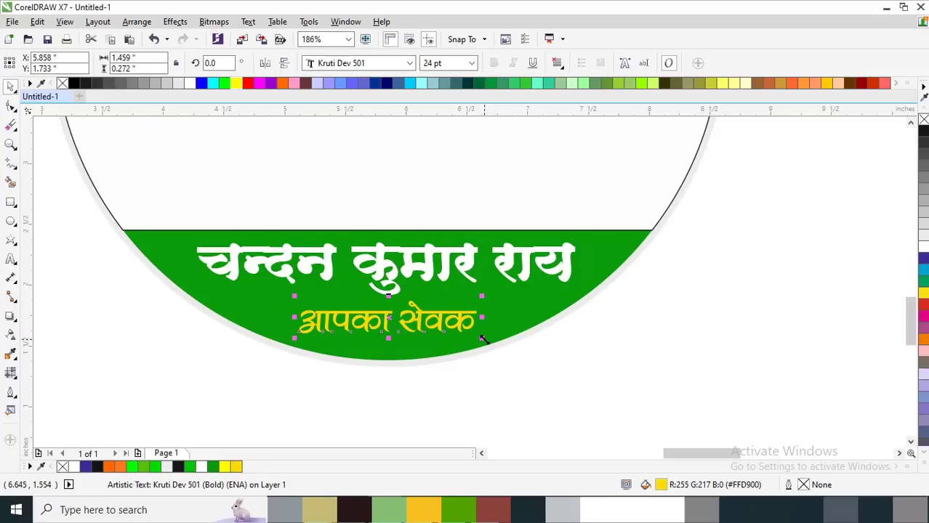
left_click_drag(482, 339, 500, 342)
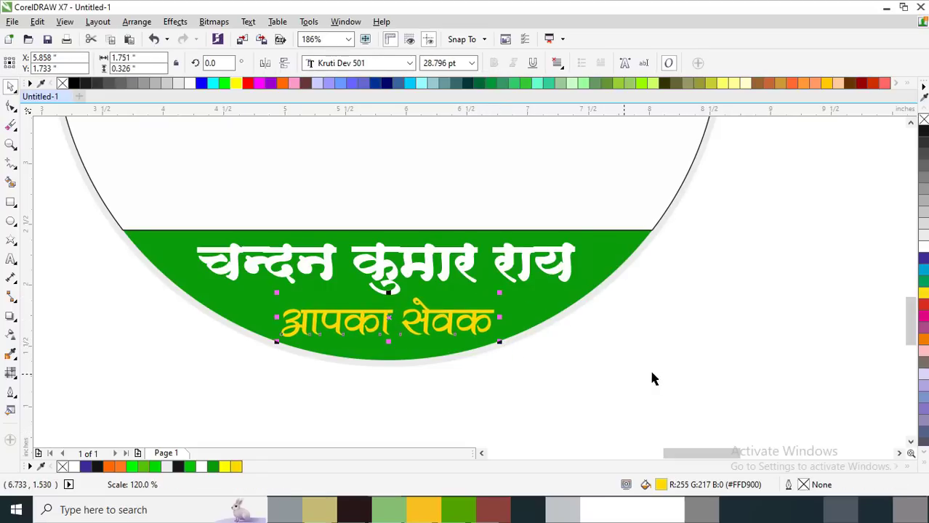
scroll(651, 378, "down", 1)
scroll(552, 305, "down", 3)
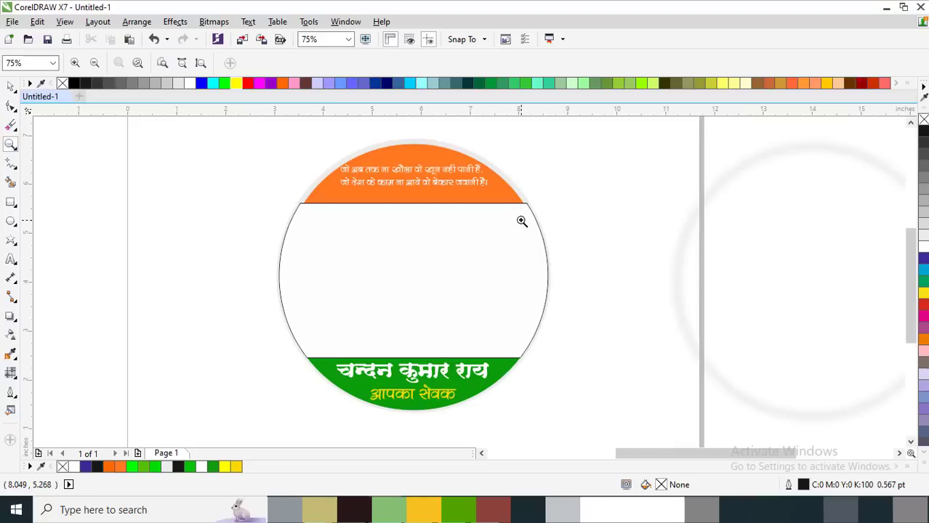
Give the outer circle a black outline and remove the white middle band's outline
left_click(509, 270)
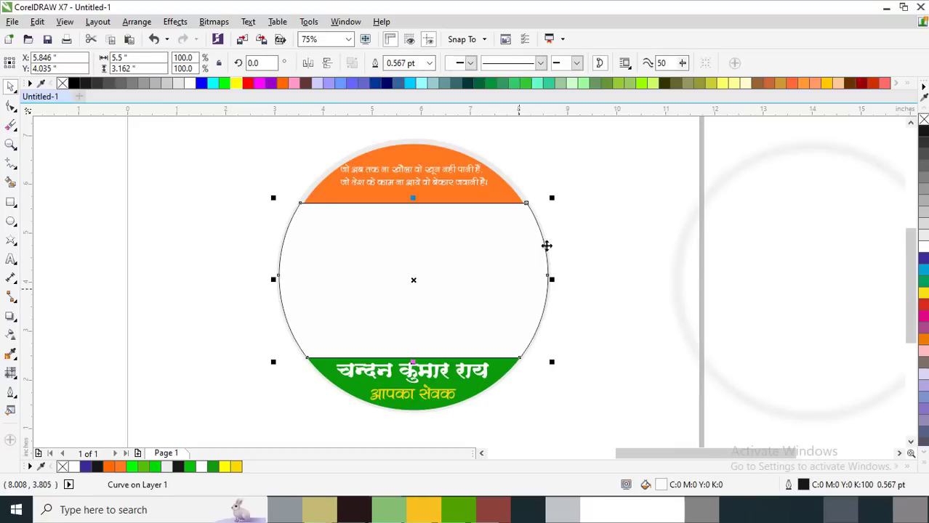
left_click(509, 183)
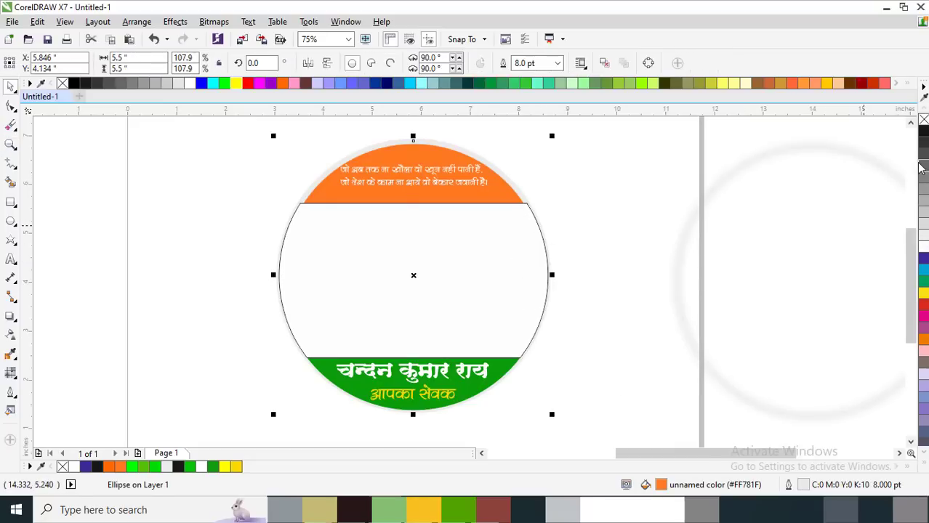
right_click(924, 130)
left_click(619, 248)
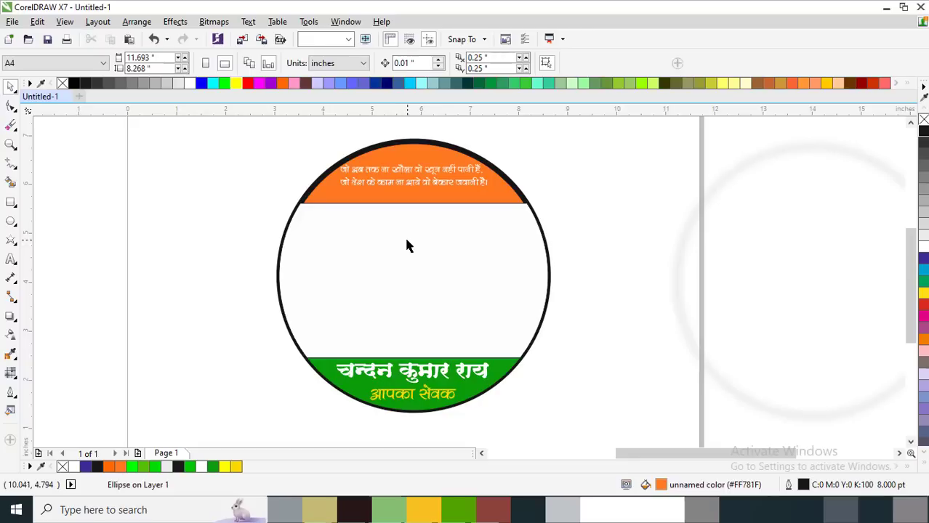
left_click(408, 245)
right_click(923, 121)
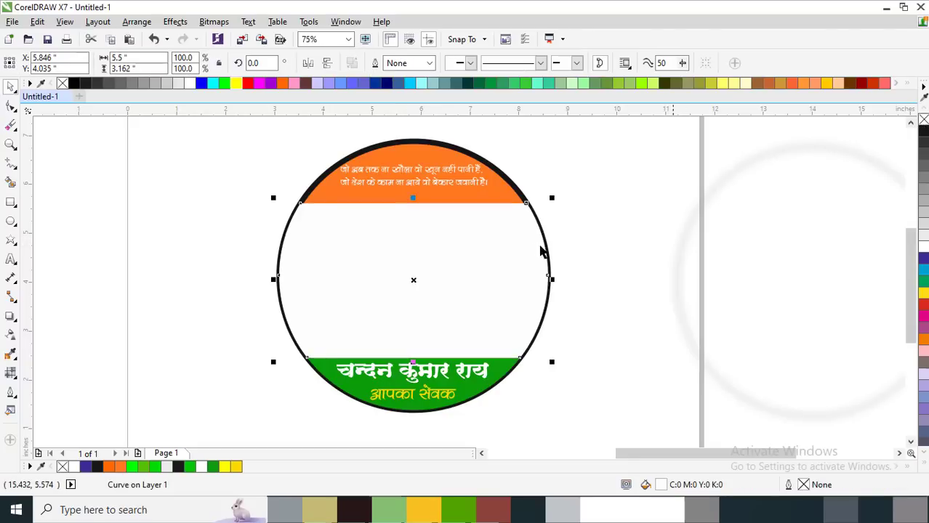
key("z")
key("F4")
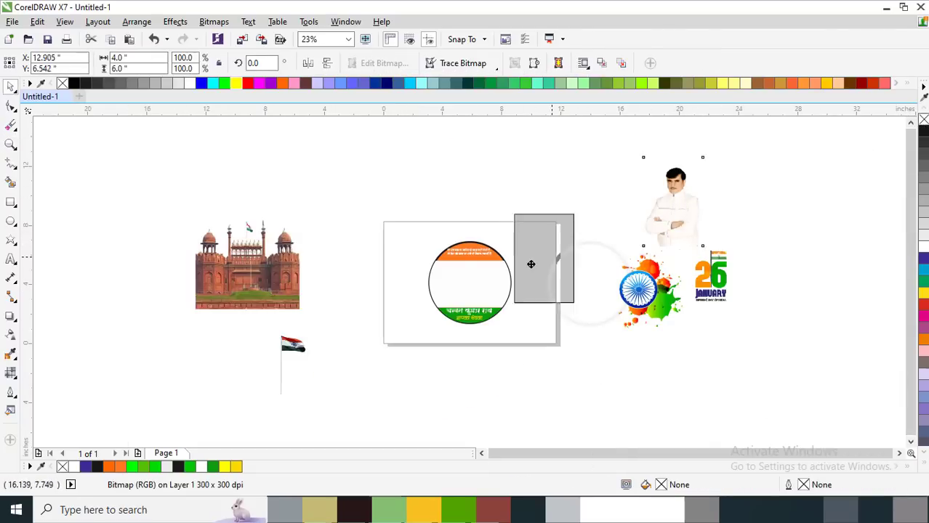
Move and shrink the portrait photo, then PowerClip it inside the white middle band
left_click_drag(687, 212, 523, 283)
left_click_drag(395, 208, 586, 342)
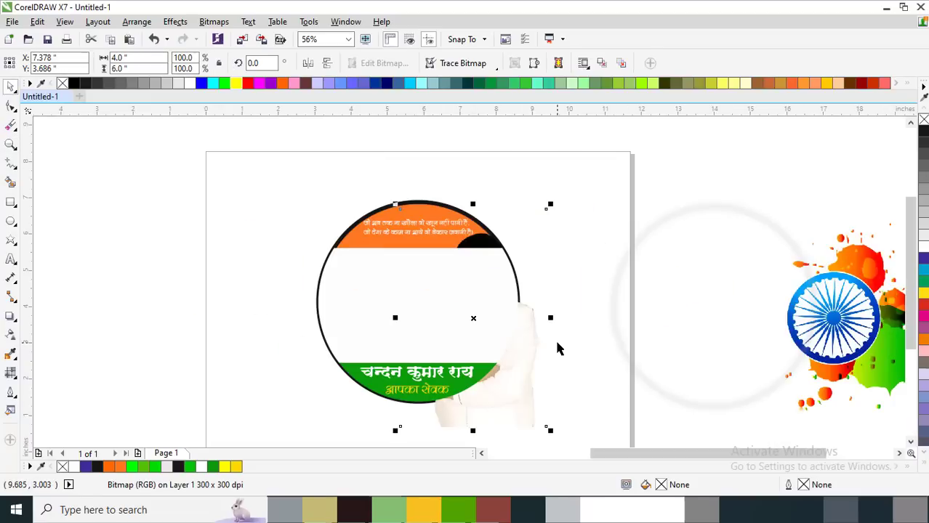
mouse_move(551, 205)
left_mouse_down()
mouse_move(484, 304)
mouse_move(559, 314)
left_mouse_up()
left_click(517, 317)
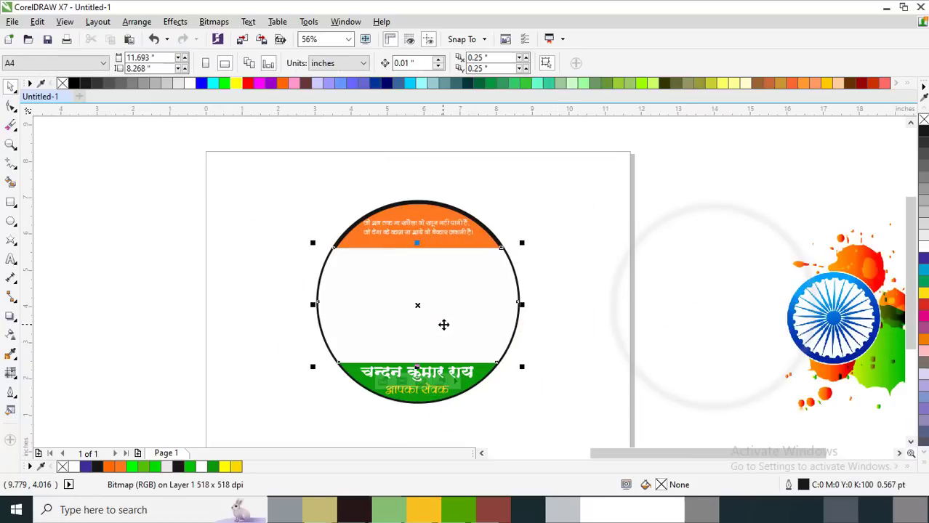
Inside the PowerClip, shift the portrait to the band's right side, enlarge it slightly and lower it
left_click(476, 321, "ctrl")
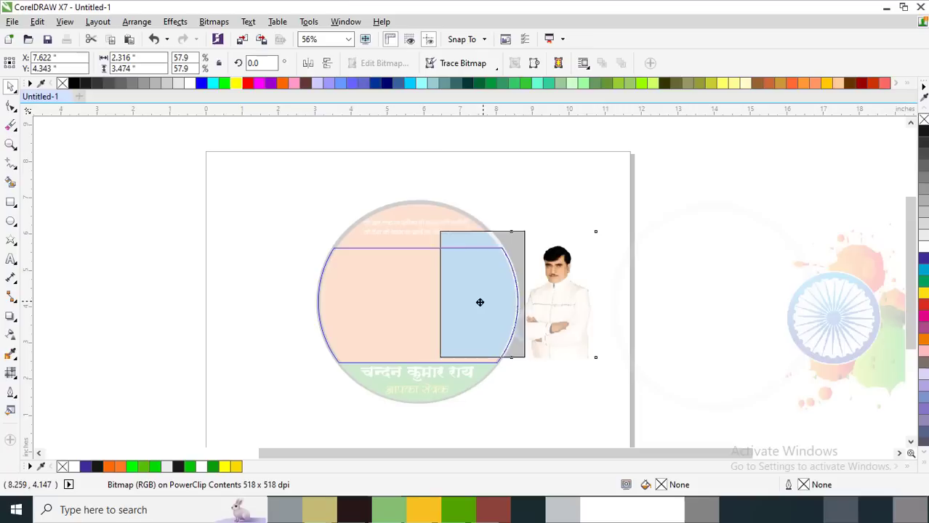
mouse_move(569, 308)
left_mouse_down()
mouse_move(479, 298)
mouse_move(475, 310)
mouse_move(477, 296)
left_mouse_up()
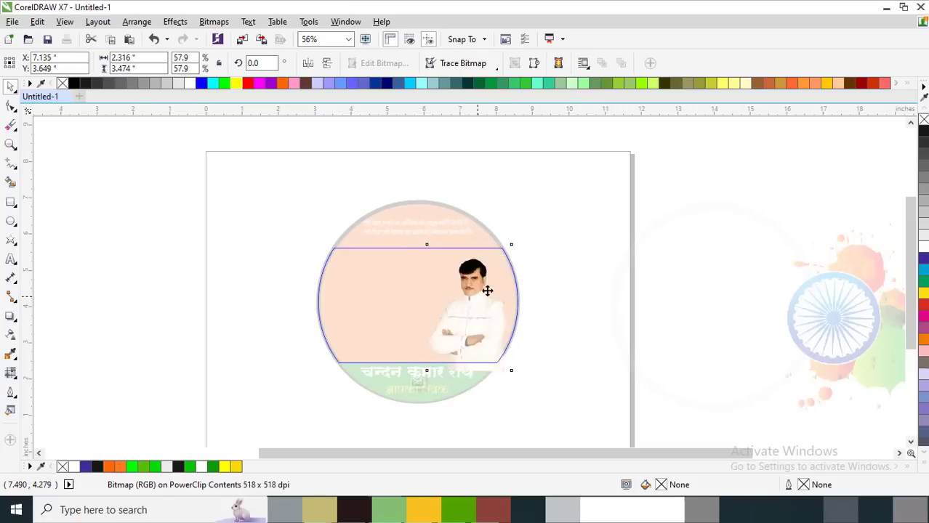
left_click_drag(511, 245, 536, 232)
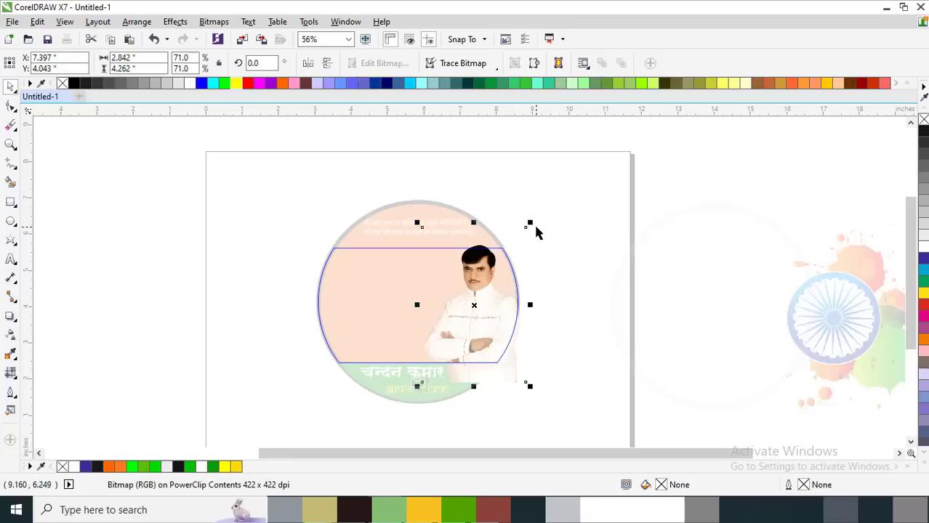
left_click_drag(476, 264, 475, 271)
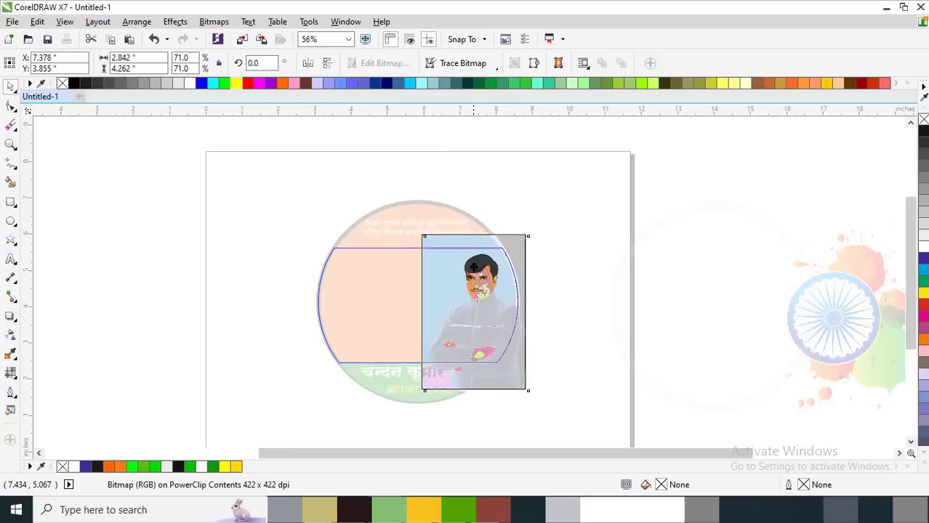
left_click(554, 235, "ctrl")
Zoom in to check the badge, then zoom back out to the whole page
key("Escape")
key("z")
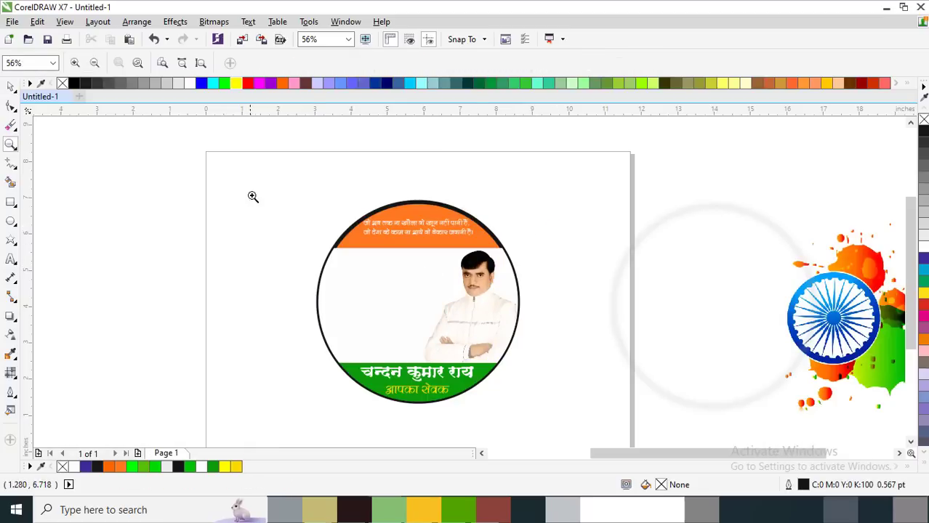
left_click_drag(253, 197, 596, 370)
right_click(549, 309)
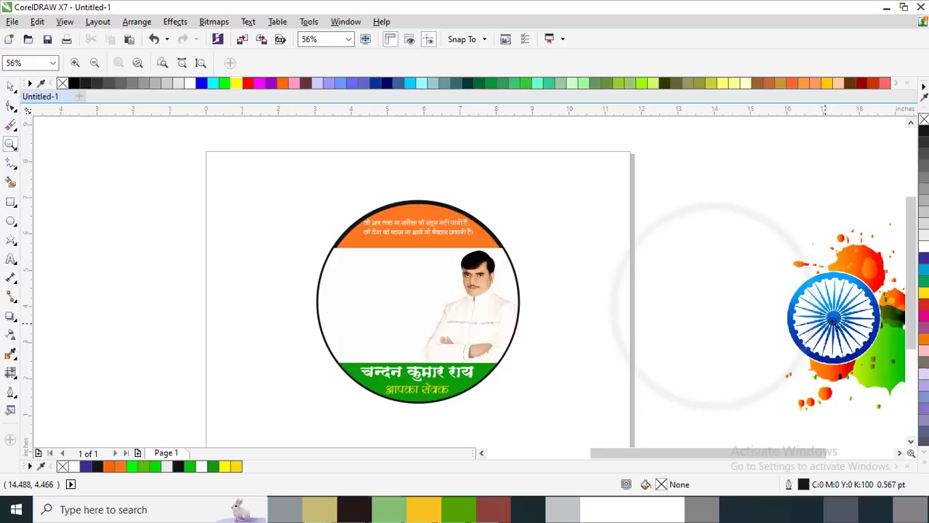
key("space")
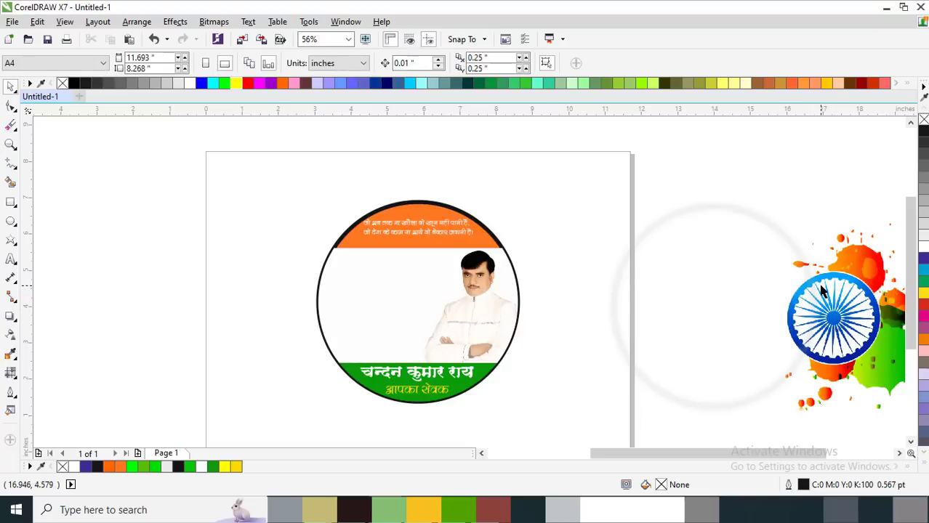
key("space")
right_click(362, 268)
key("space")
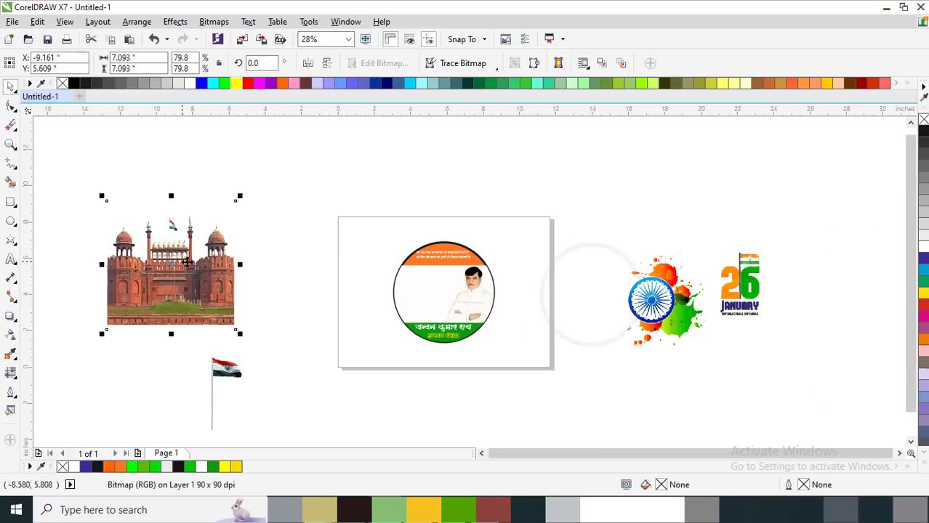
Scale the Red Fort picture to 17% and move it onto the badge
left_click_drag(188, 263, 338, 276)
key("space")
left_click(328, 330)
key("space")
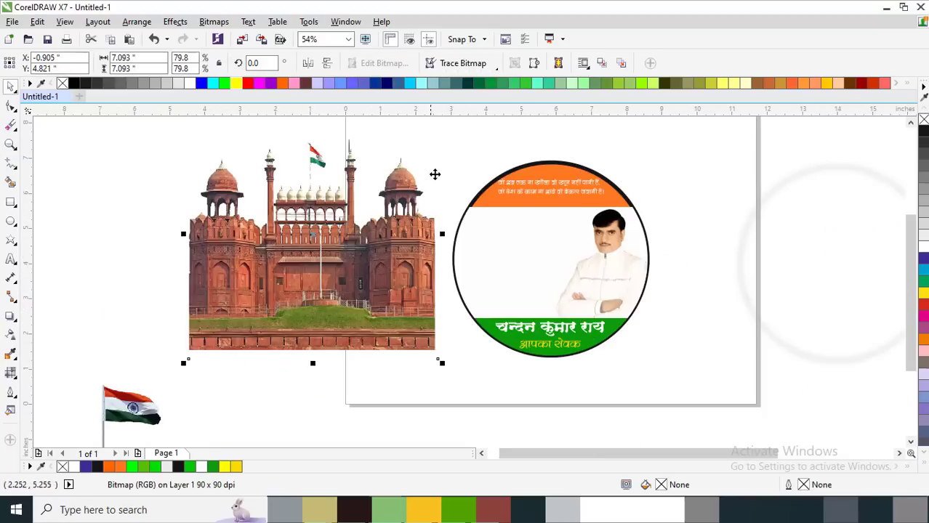
mouse_move(443, 366)
left_mouse_down()
mouse_move(342, 262)
mouse_move(521, 291)
left_mouse_up()
key("space")
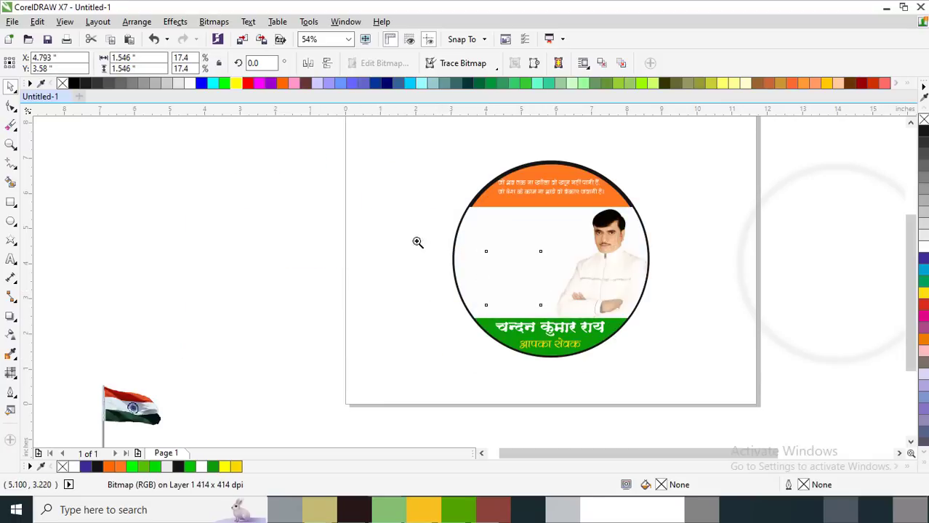
left_click_drag(401, 221, 707, 374)
key("space")
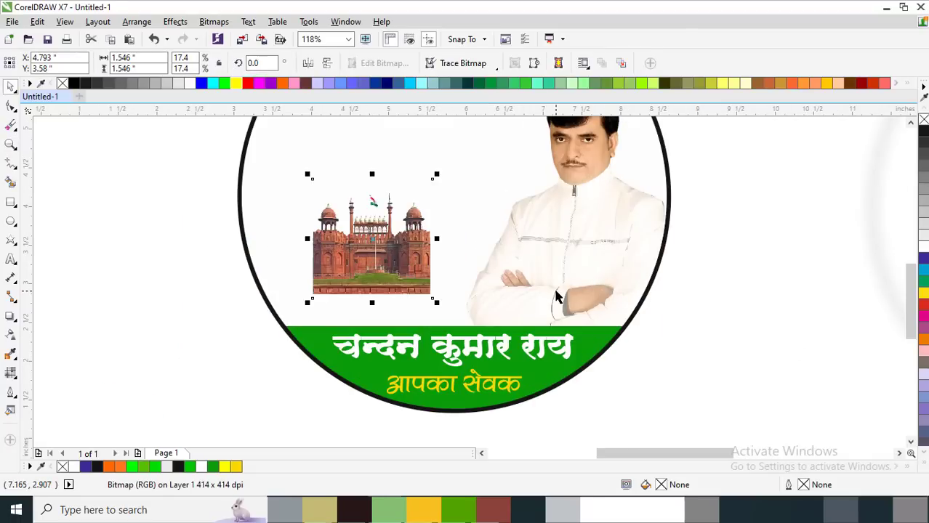
Crop the bottom strip off the Red Fort picture with the Shape tool
key("z")
left_click_drag(218, 145, 668, 367)
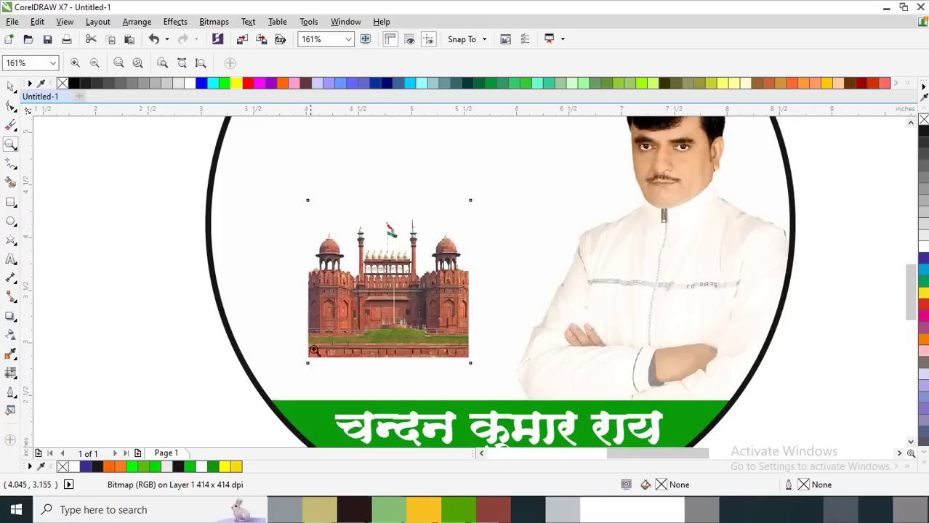
left_click(10, 106)
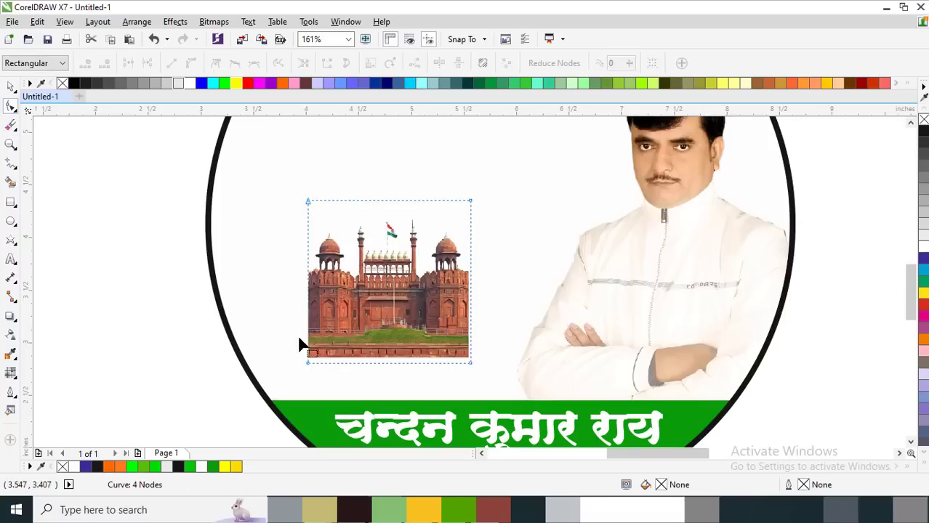
mouse_move(527, 389)
left_mouse_down()
mouse_move(473, 367)
mouse_move(474, 328)
left_mouse_up()
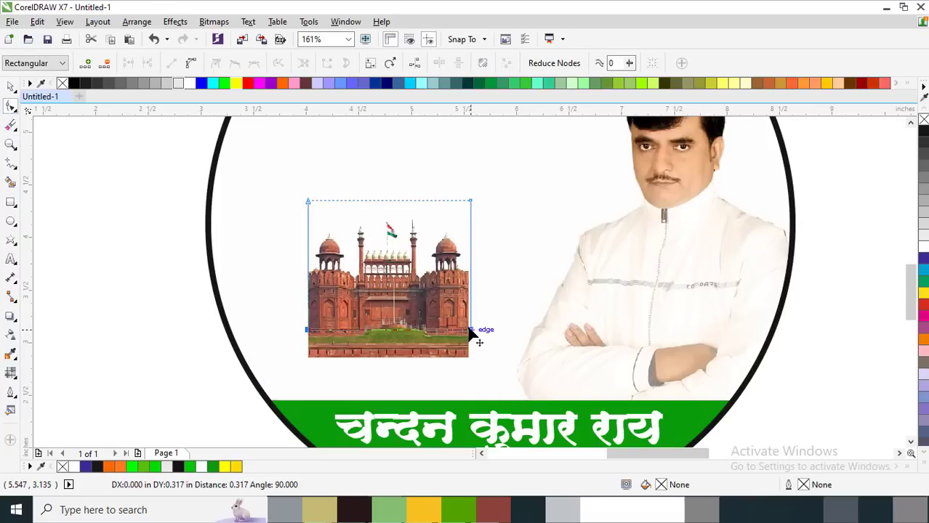
key("space")
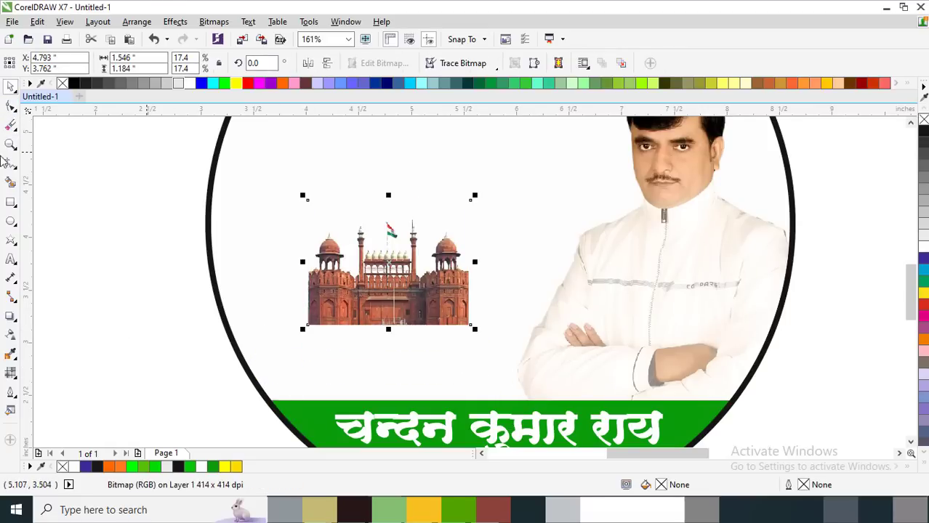
Fade the fort out toward its bottom with a linear transparency and move it down-left toward the green band
left_click(10, 336)
left_click_drag(395, 289, 396, 325)
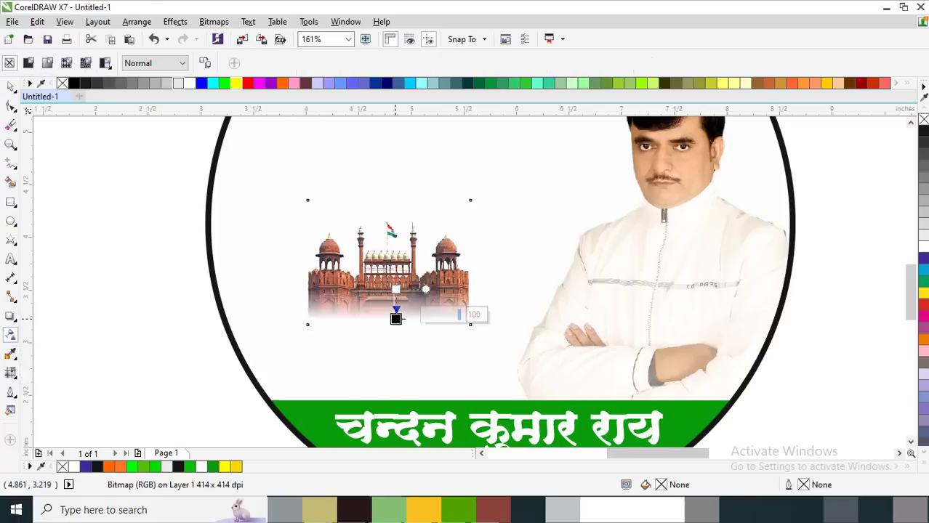
key("space")
key("z")
scroll(406, 280, "down", 1)
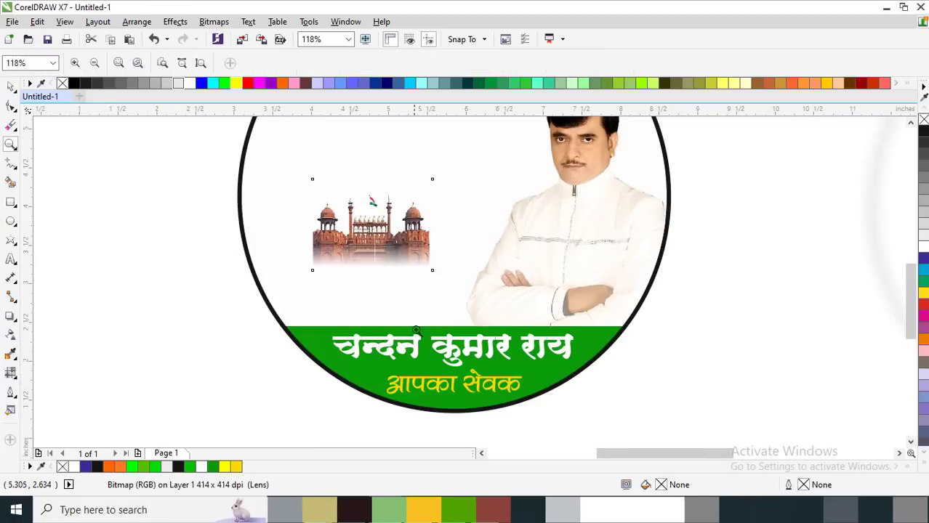
key("space")
left_click_drag(360, 239, 327, 282)
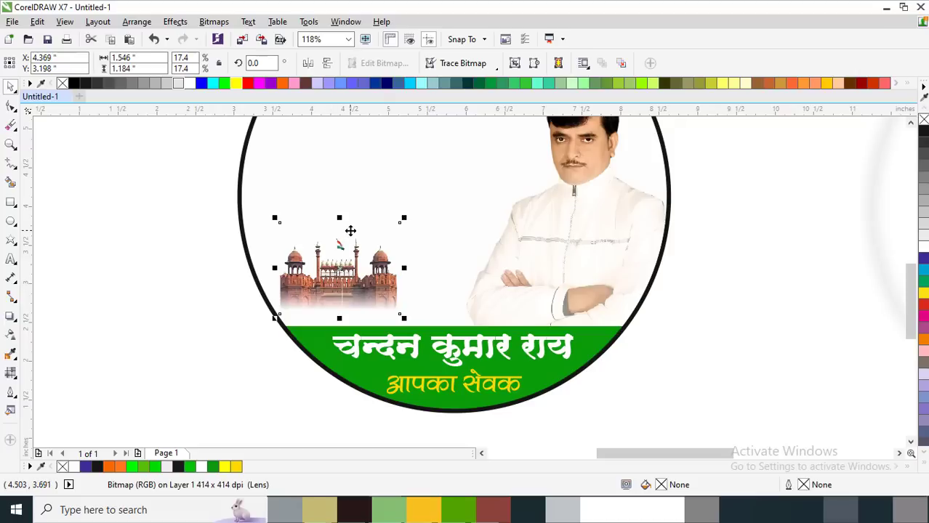
key("Escape")
Enlarge and reposition the Red Fort image inside the circle's PowerClip
left_click(315, 190)
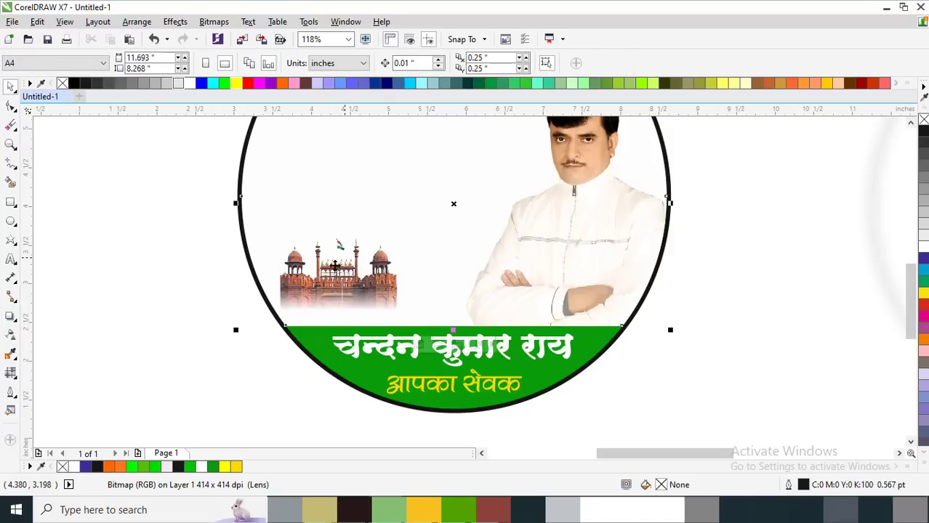
left_click(207, 282)
key("F4")
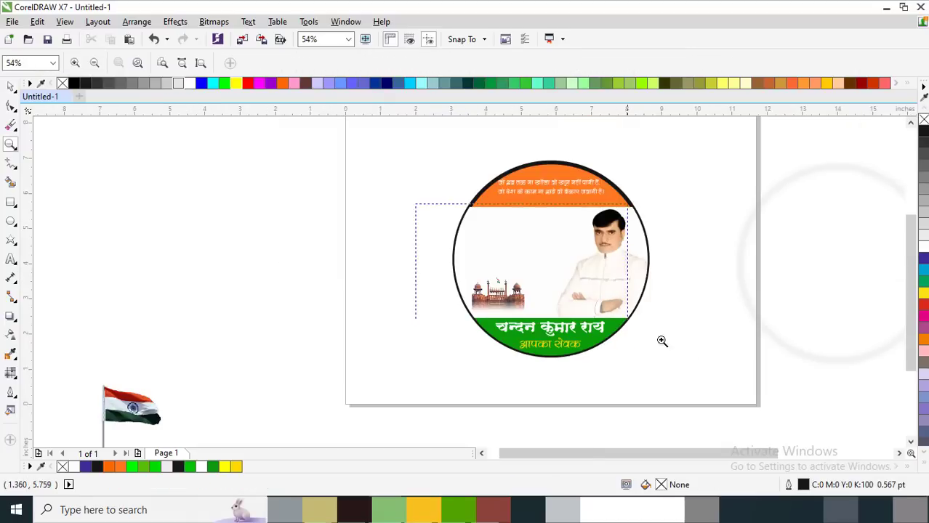
key("F3")
key("space")
left_click(343, 314)
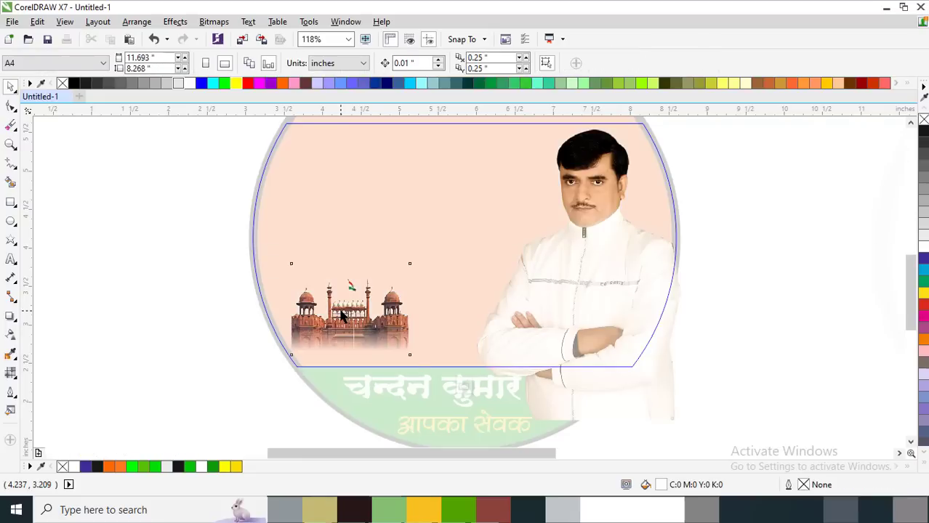
left_click_drag(410, 263, 485, 234)
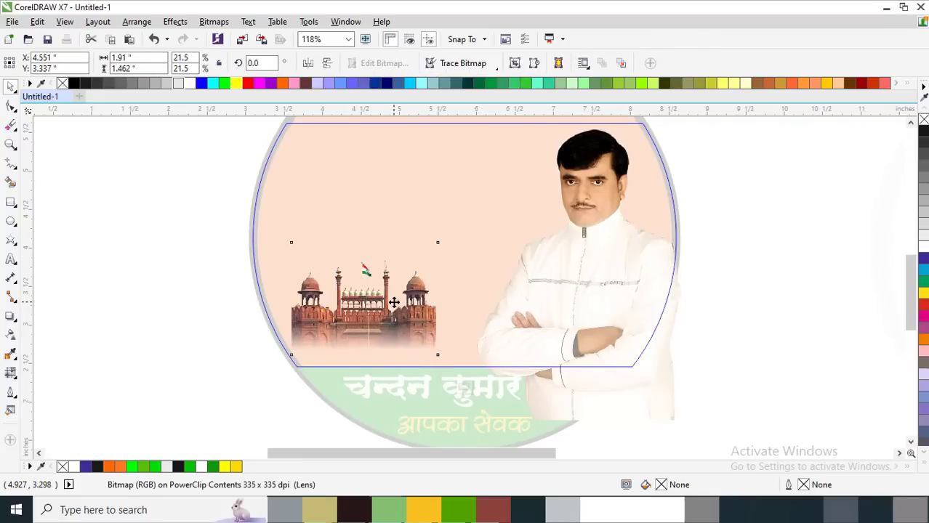
left_click_drag(394, 302, 401, 311)
left_click_drag(450, 247, 475, 227)
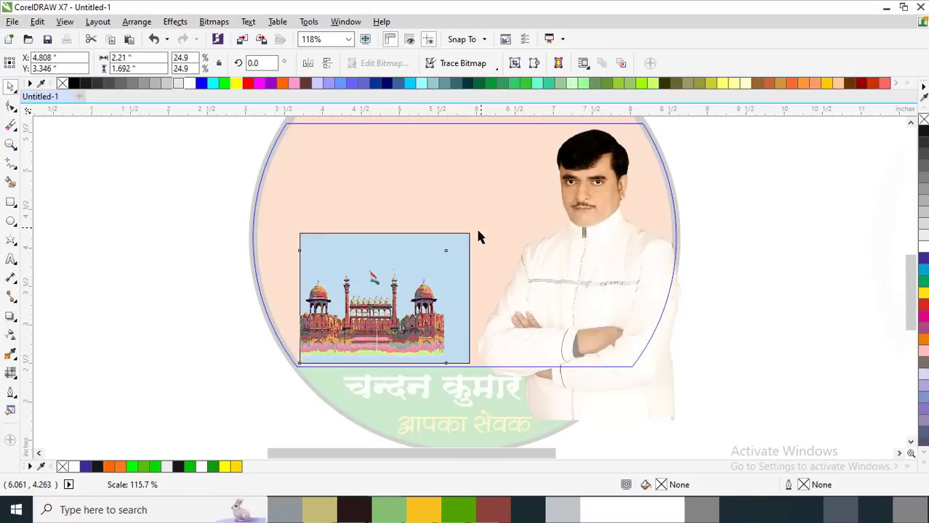
left_click(200, 320)
Move the flag picture from the pasteboard onto the circular badge
key("shift+F4")
key("F3")
key("F3")
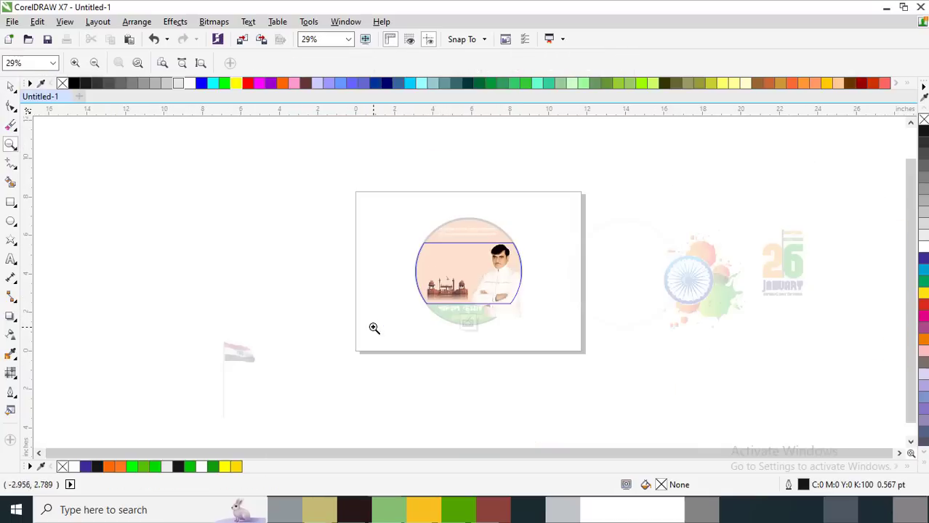
key("space")
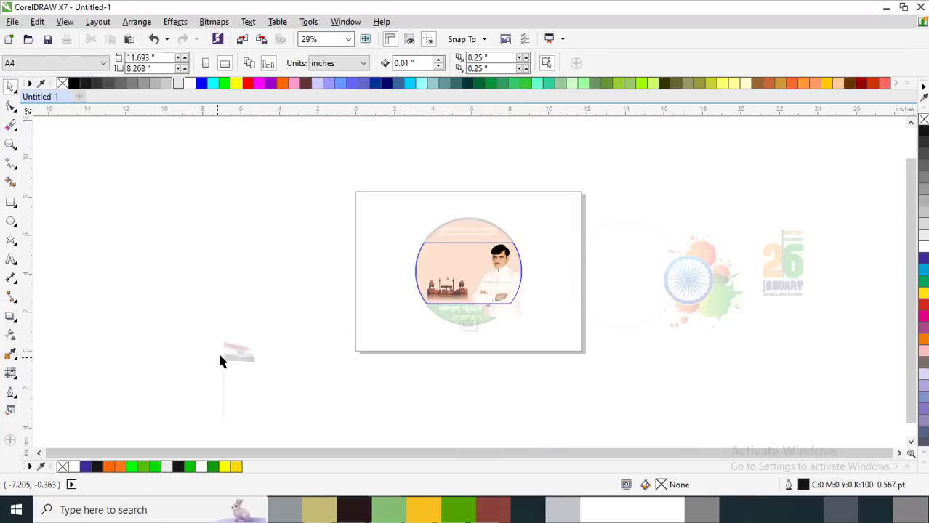
left_click(254, 352)
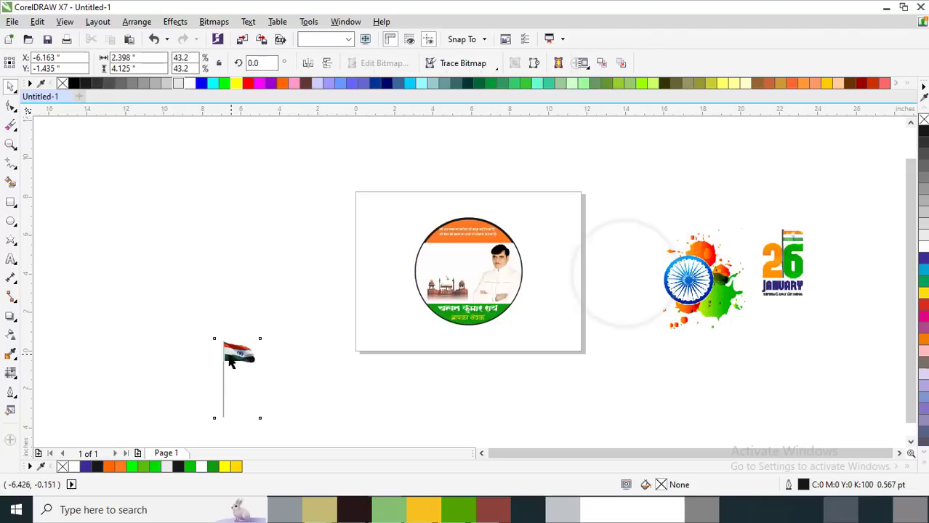
left_click_drag(366, 275, 474, 256)
key("F2")
left_click_drag(385, 215, 549, 342)
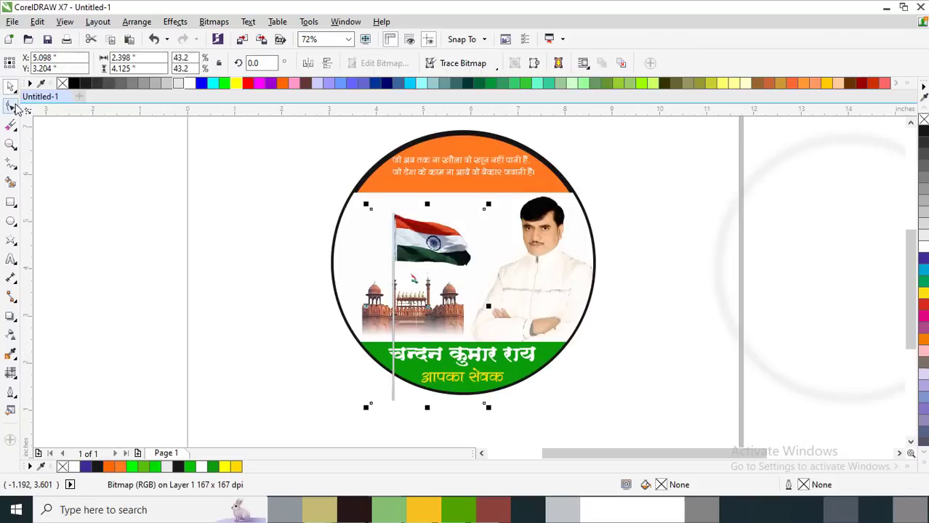
Crop the flag's bottom, shrink it and place it above the fort's left dome
left_click(11, 106)
left_click_drag(488, 406, 485, 338)
key("space")
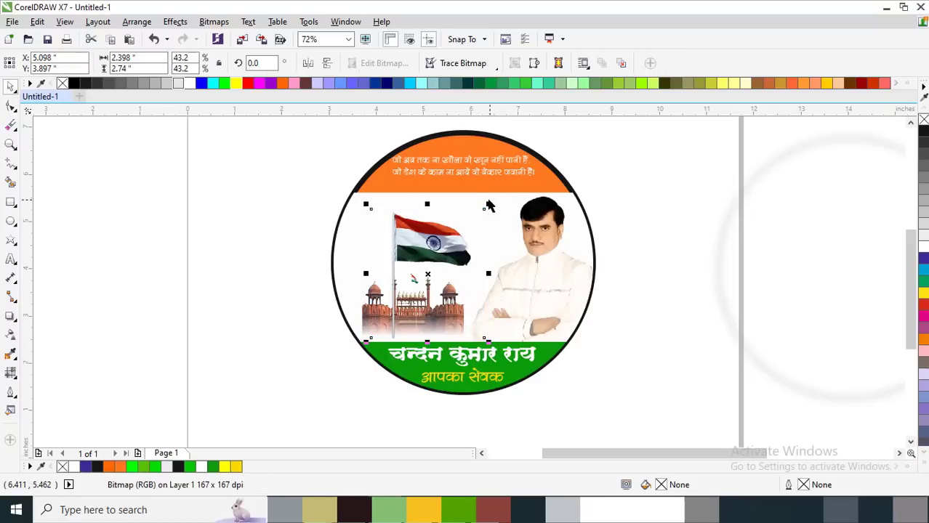
mouse_move(488, 207)
left_mouse_down()
mouse_move(408, 292)
mouse_move(379, 270)
mouse_move(342, 274)
left_mouse_up()
key("z")
left_click_drag(323, 239, 450, 306)
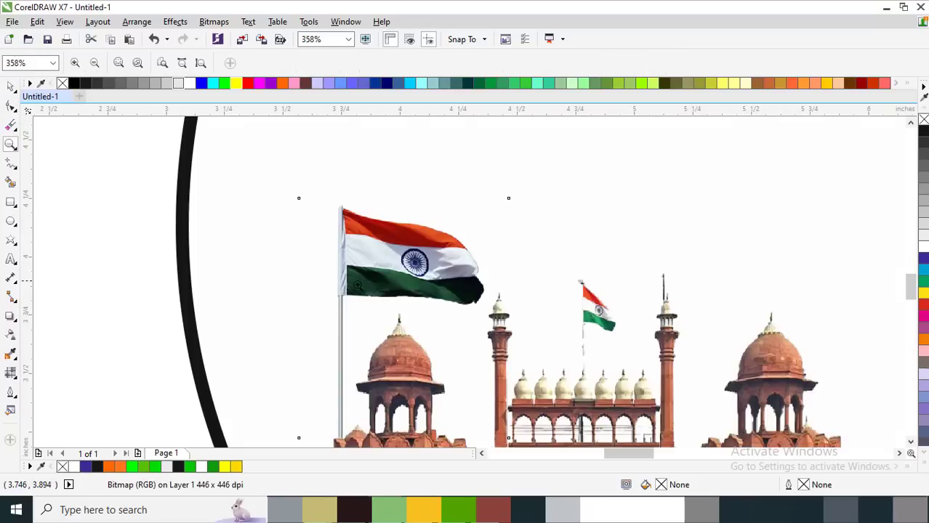
key("space")
mouse_move(357, 285)
left_mouse_down()
mouse_move(421, 218)
mouse_move(406, 235)
mouse_move(399, 217)
left_mouse_up()
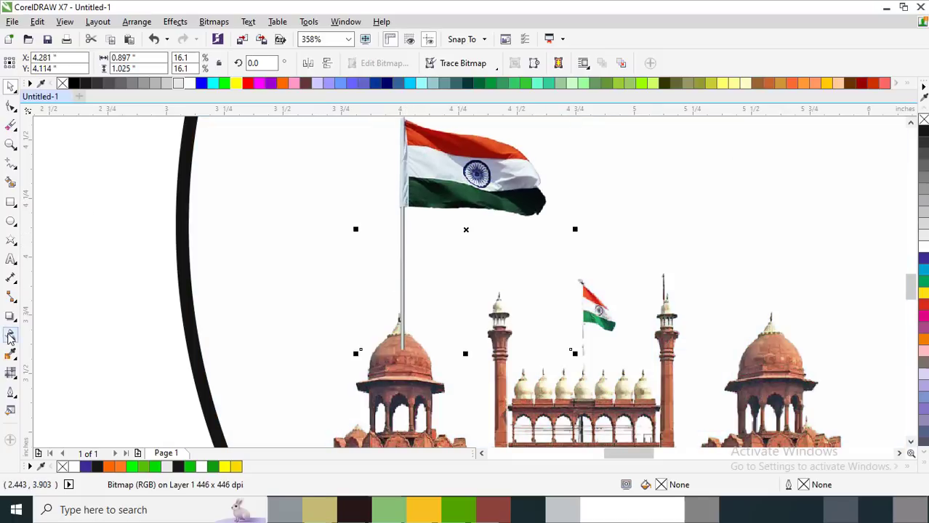
Fade out the bottom of the flag pole with a linear transparency
left_click(10, 336)
left_click_drag(404, 291, 406, 340)
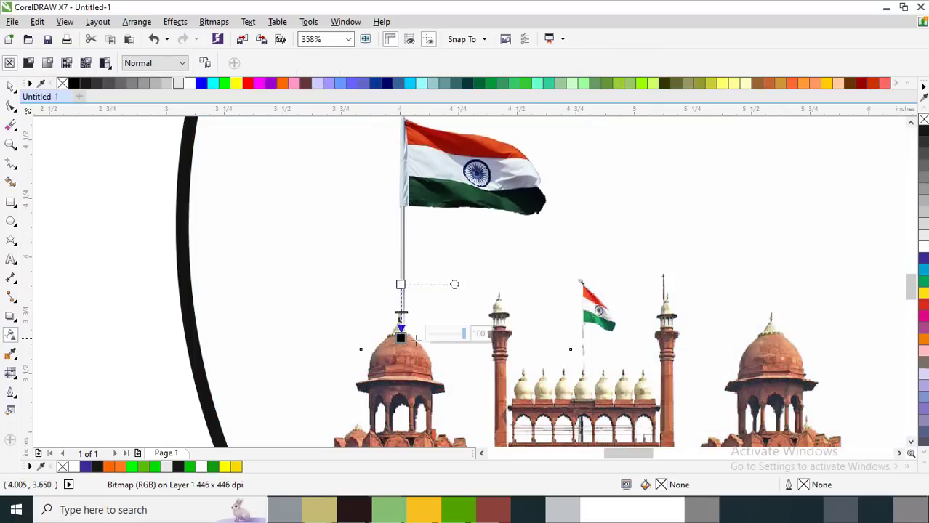
key("space")
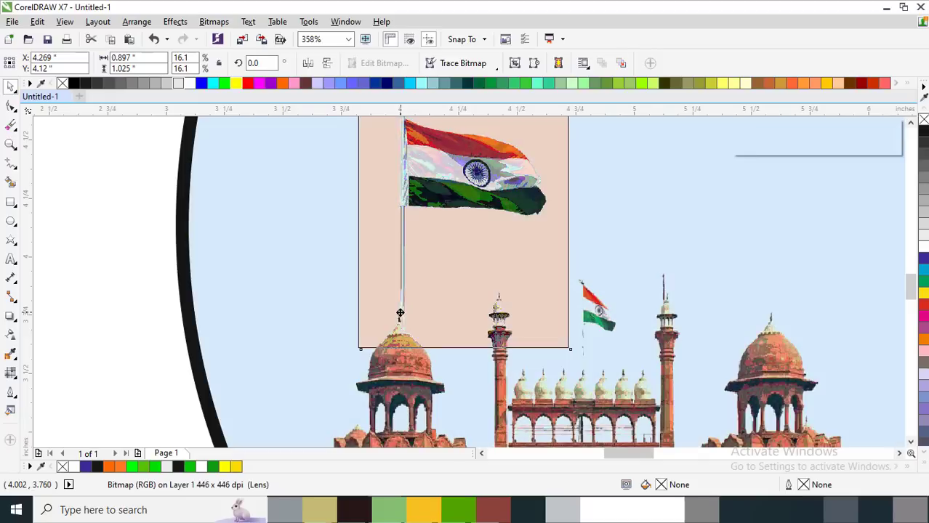
key("z")
key("F4")
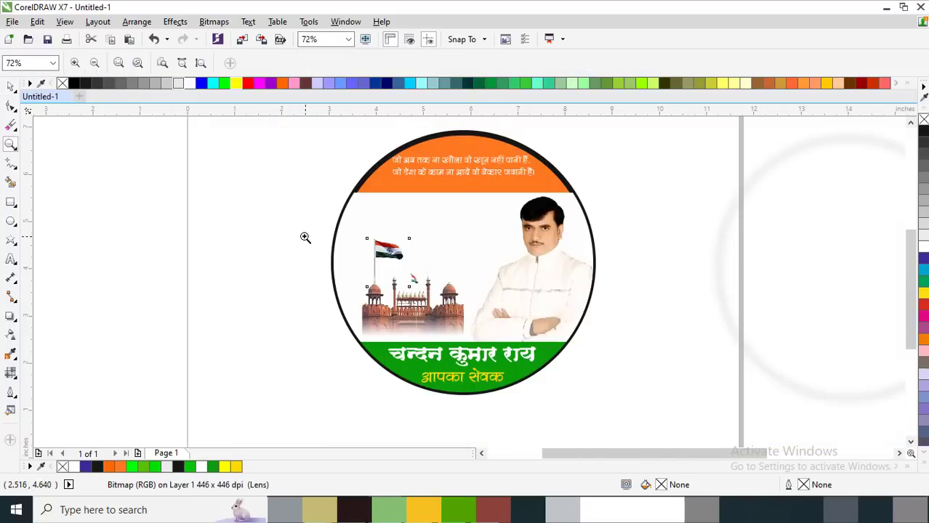
key("space")
left_click(271, 234)
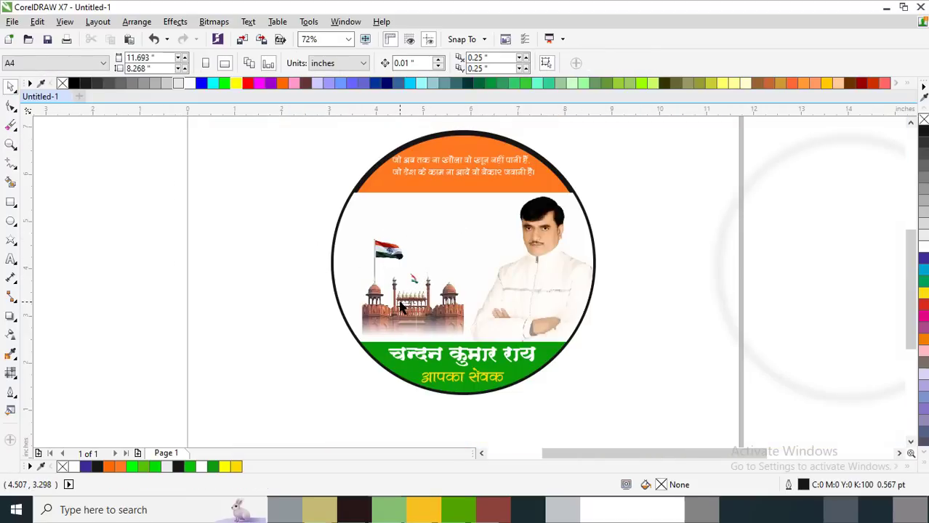
Move the flag down slightly onto the fort's left dome
key("z")
left_click_drag(310, 227, 640, 315)
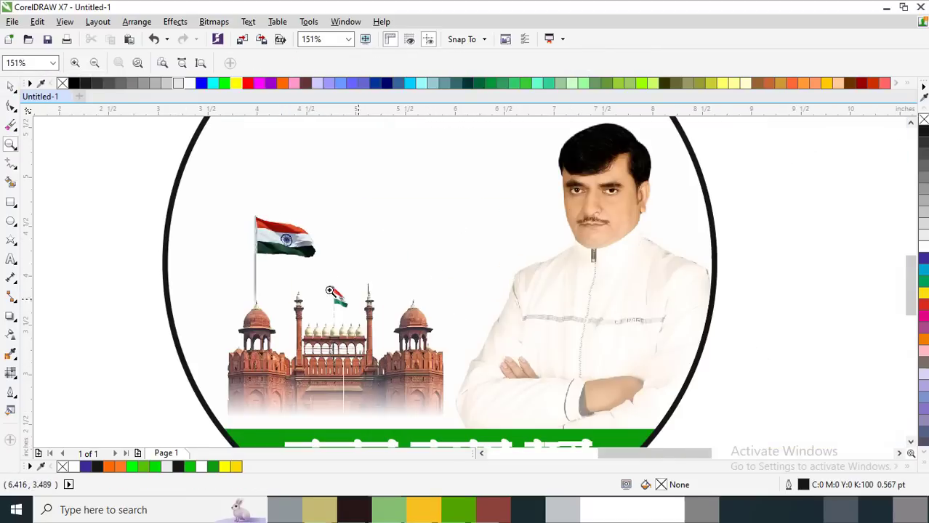
key("space")
left_click(278, 251)
left_click_drag(279, 236, 279, 267)
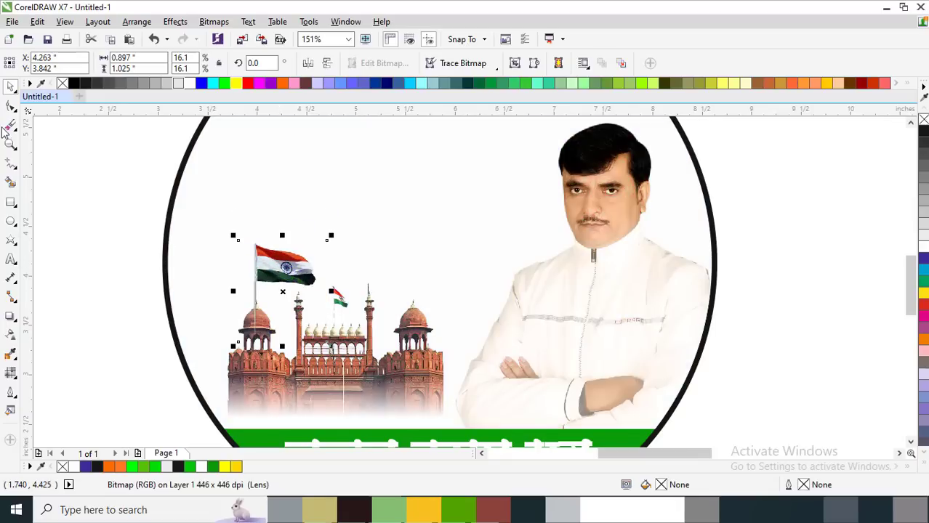
Crop the flag pole shorter from below with the Shape tool
key("F10")
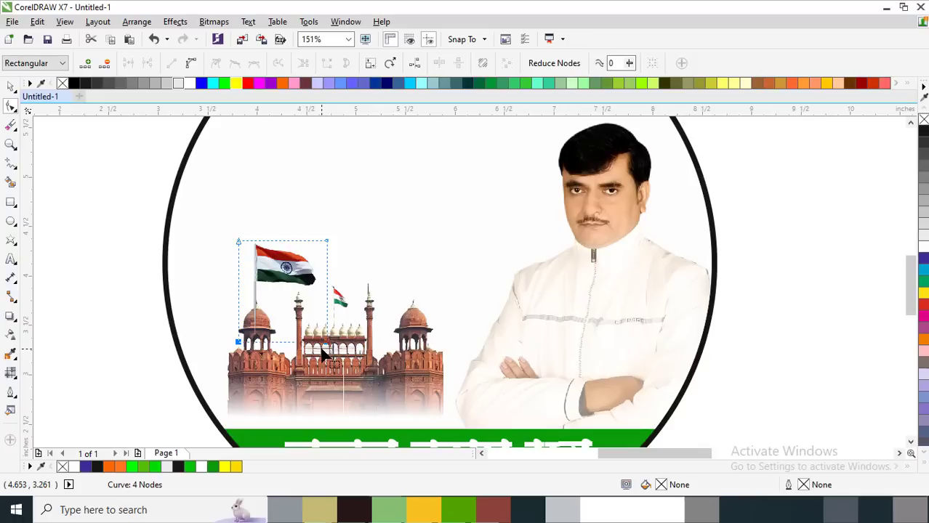
left_click_drag(240, 343, 240, 321)
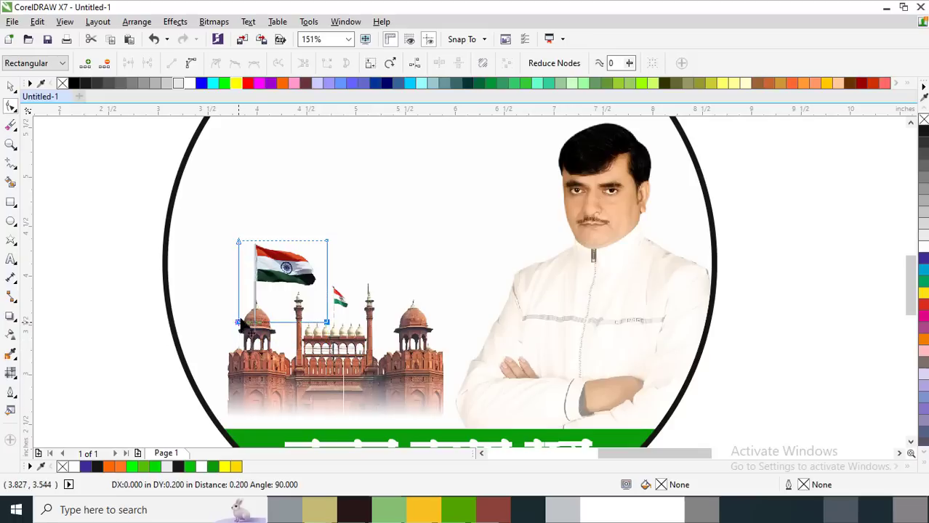
key("space")
key("z")
key("F3")
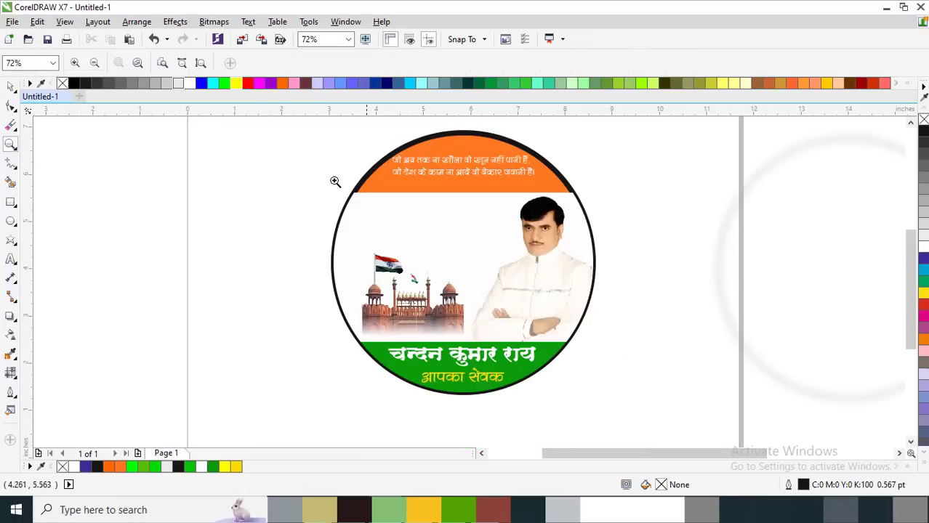
Start a new text line below the orange band in the RAJ 43 Hindi font
left_click_drag(290, 166, 654, 299)
left_click(5, 256)
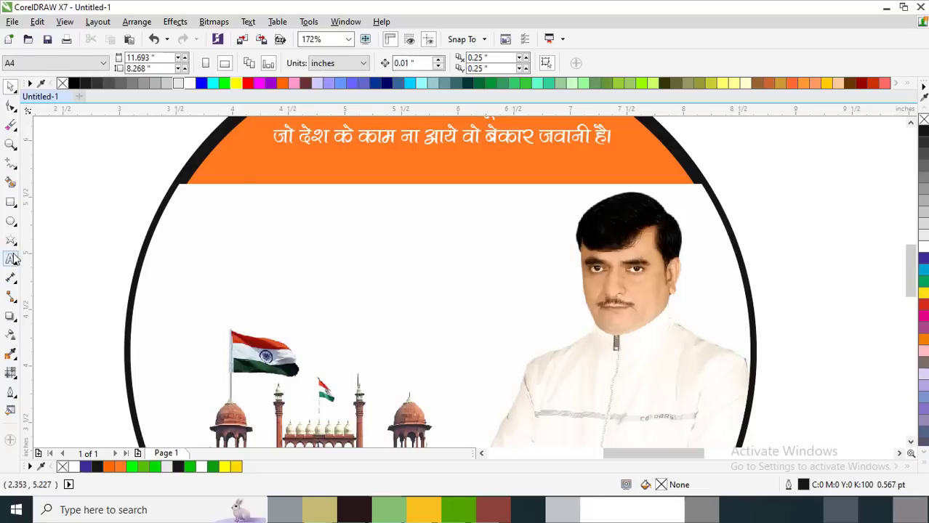
left_click(263, 192)
type("fff")
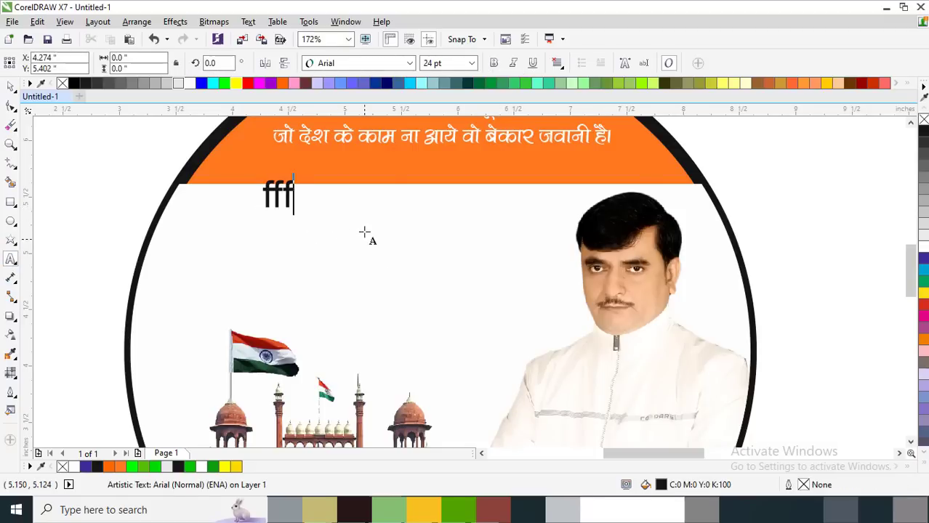
key("ctrl+a")
left_click(356, 63)
mouse_move(341, 114)
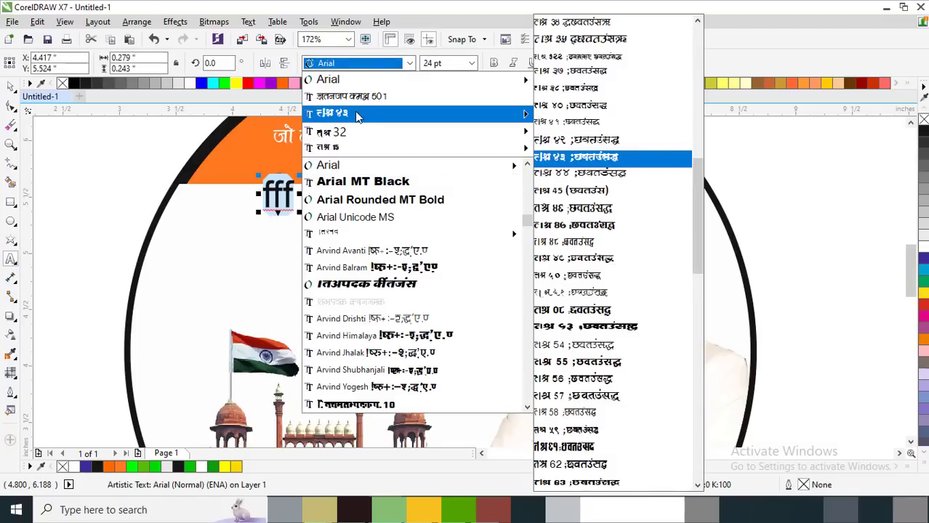
left_click(358, 114)
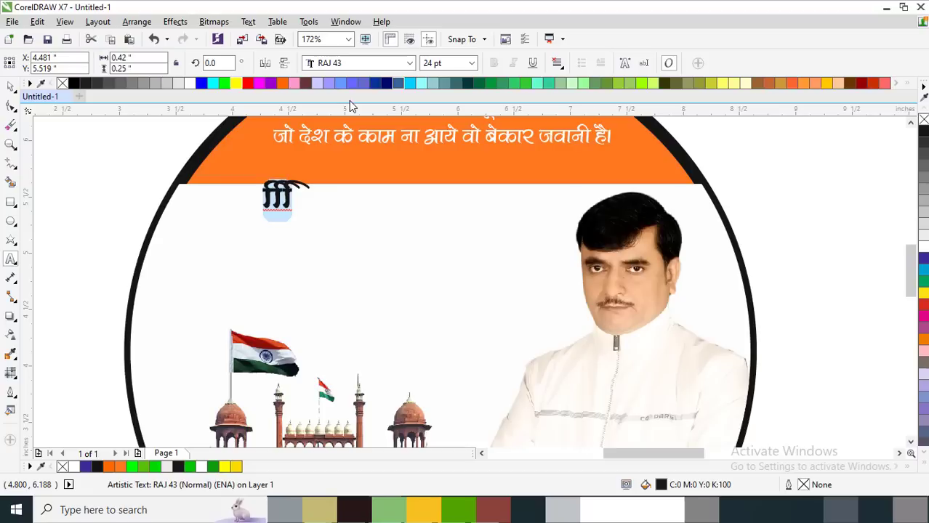
Type 'आप सभी देशवासियों को' and enlarge the line to 30.43 pt
type("vki lHkh ")
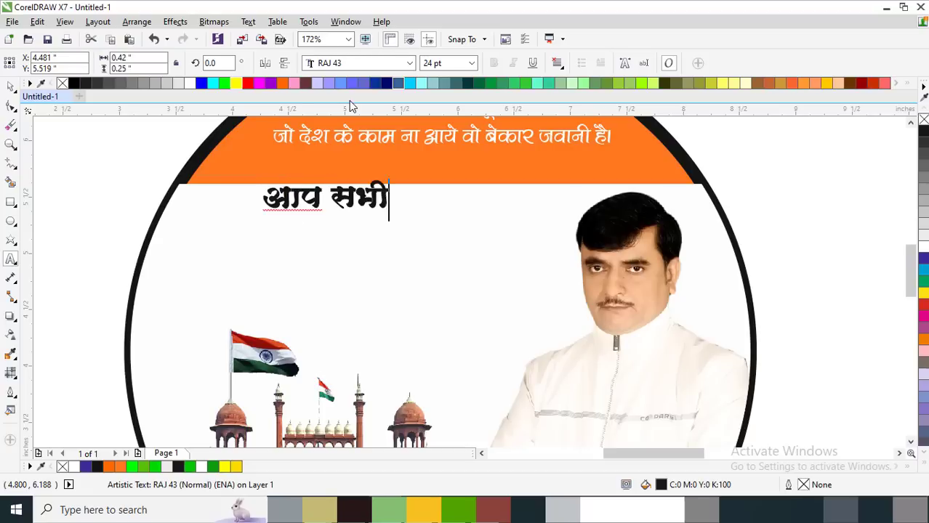
type("dks")
key("BackSpace")
key("BackSpace")
key("BackSpace")
type("s'k")
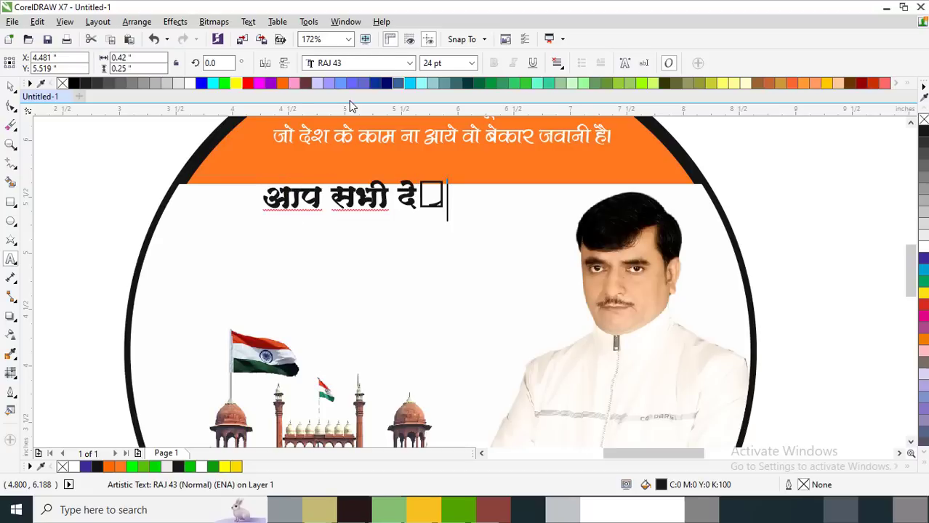
type("k")
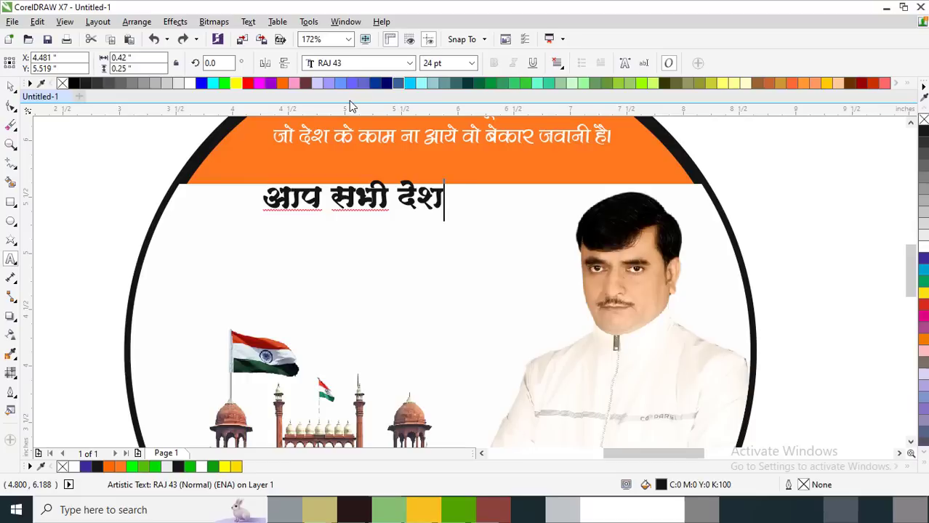
type("fl;ks")
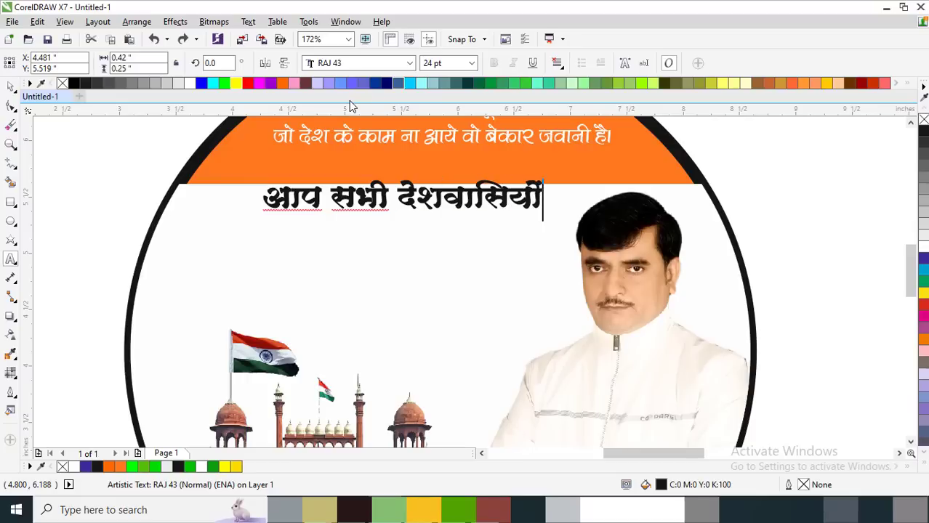
key("ctrl+space")
left_click_drag(412, 192, 348, 207)
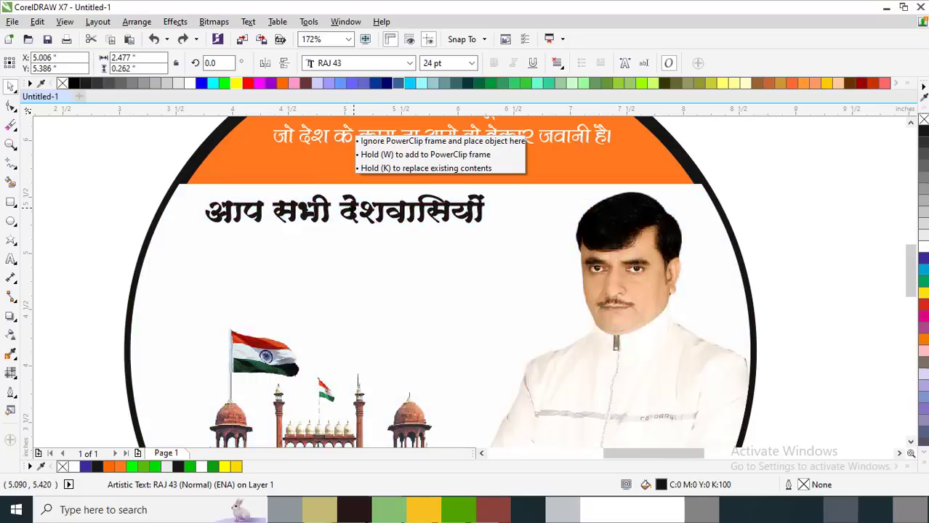
double_click(445, 218)
type("dks")
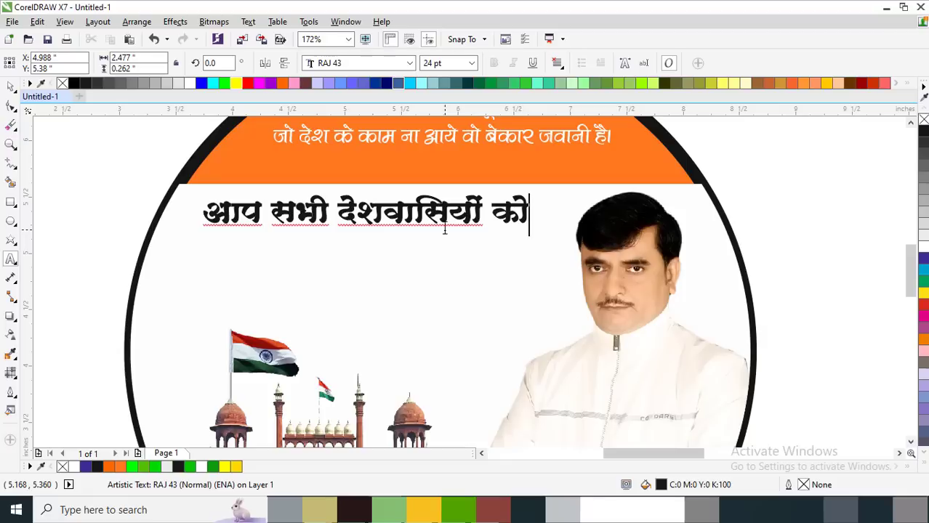
key("ctrl+space")
mouse_move(366, 228)
left_mouse_down()
mouse_move(367, 239)
mouse_move(353, 200)
mouse_move(341, 209)
mouse_move(345, 258)
left_mouse_up()
Retype the duplicated line as 'गणतंत्र दिवस' in the A-SuperHindi-10 font
key("F8")
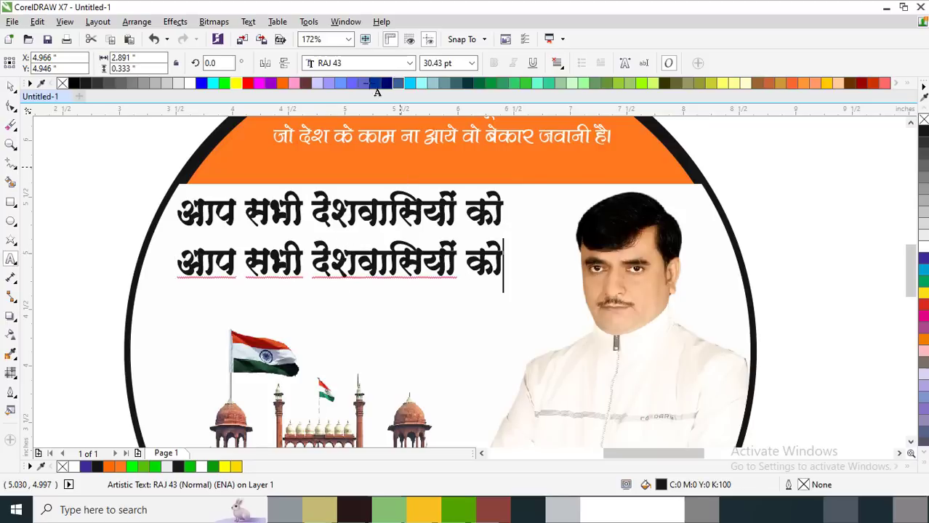
key("ctrl+a")
left_click(354, 63)
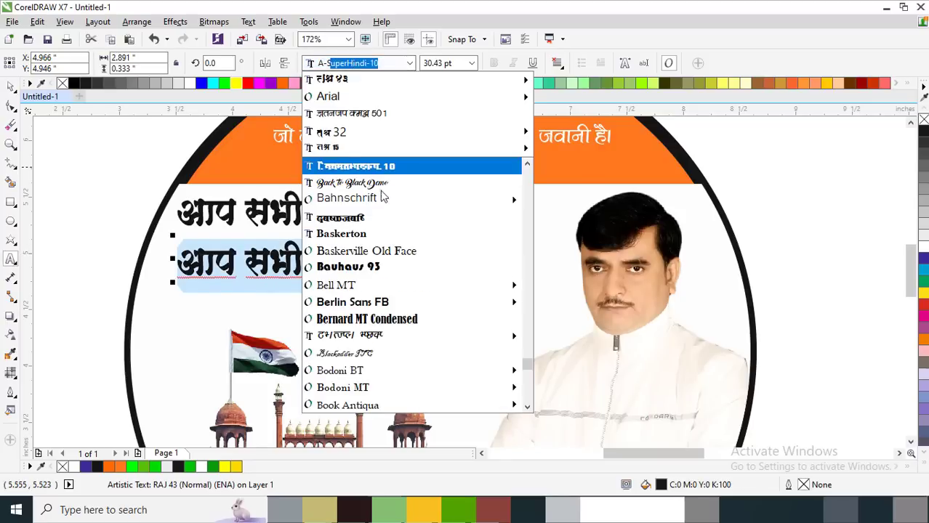
left_click(354, 166)
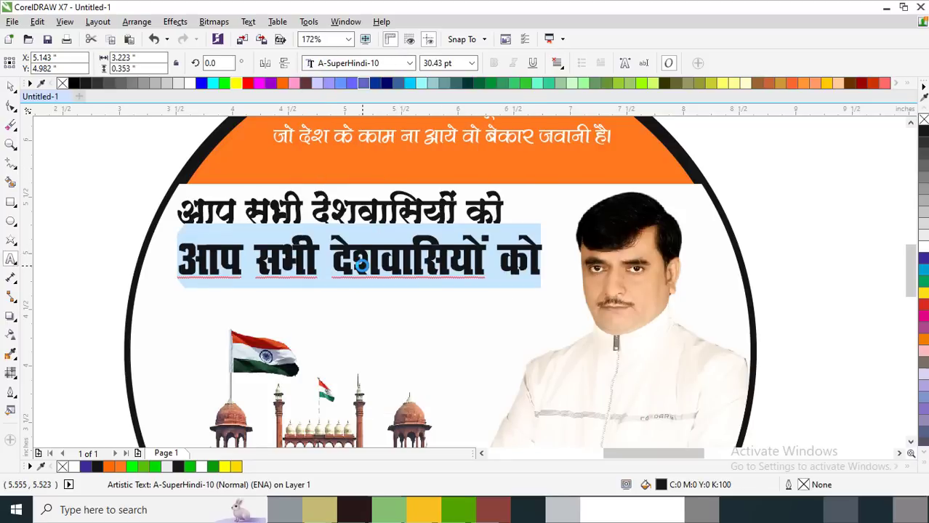
type("गणत")
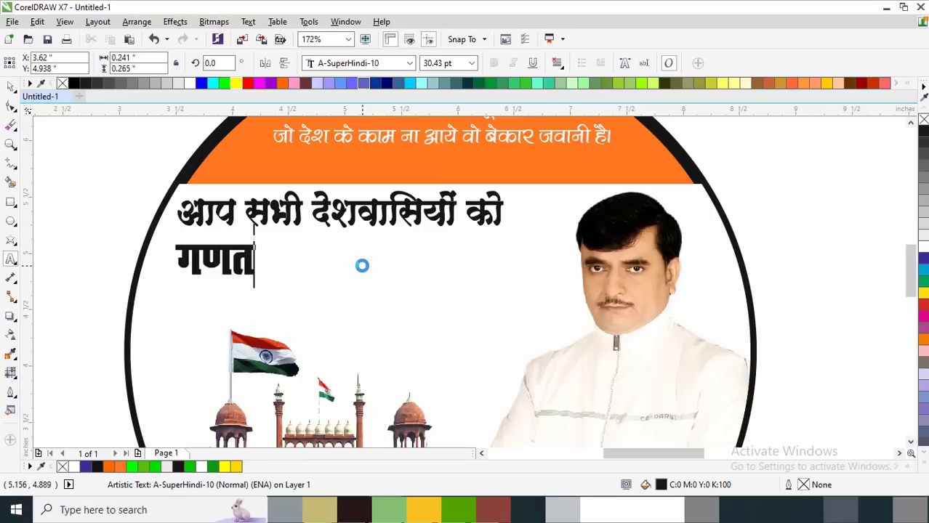
type("ंत्र दिवस")
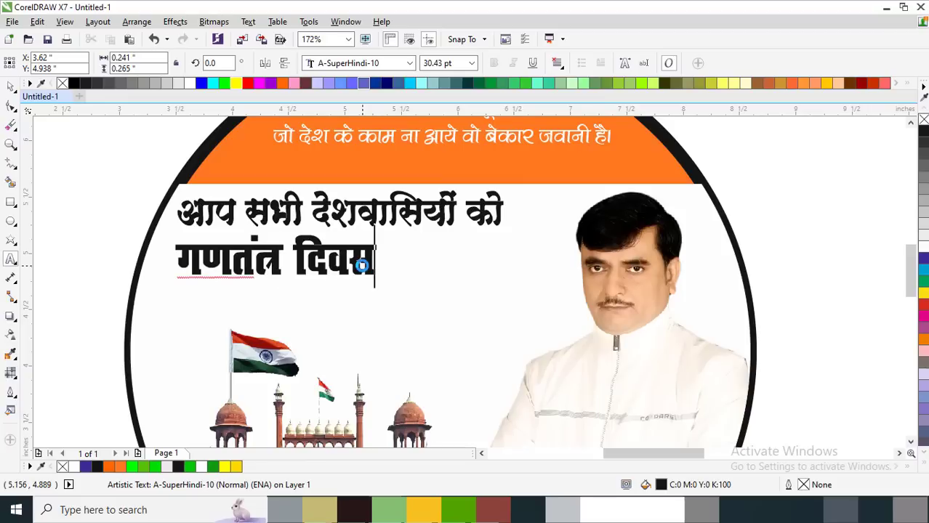
key("ctrl+space")
Scale the heading up to 48.779 pt and stretch it wider
left_click_drag(380, 282, 501, 307)
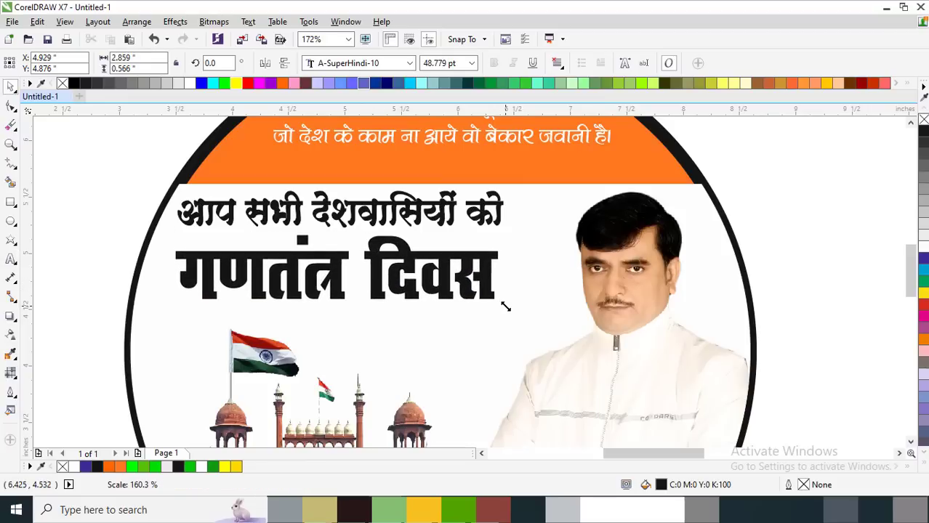
left_click_drag(504, 266, 533, 266)
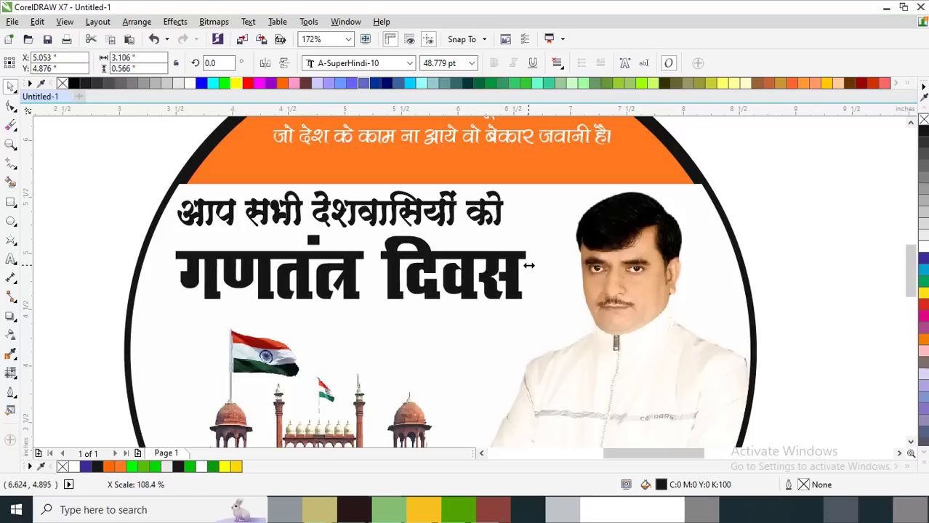
mouse_move(451, 256)
left_mouse_down()
mouse_move(473, 254)
mouse_move(464, 255)
left_mouse_up()
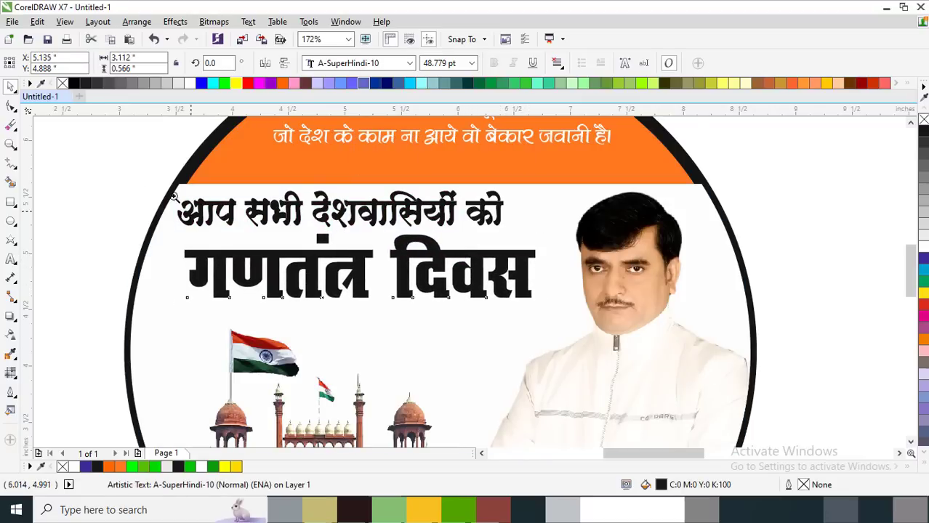
scroll(278, 178, "up", 2)
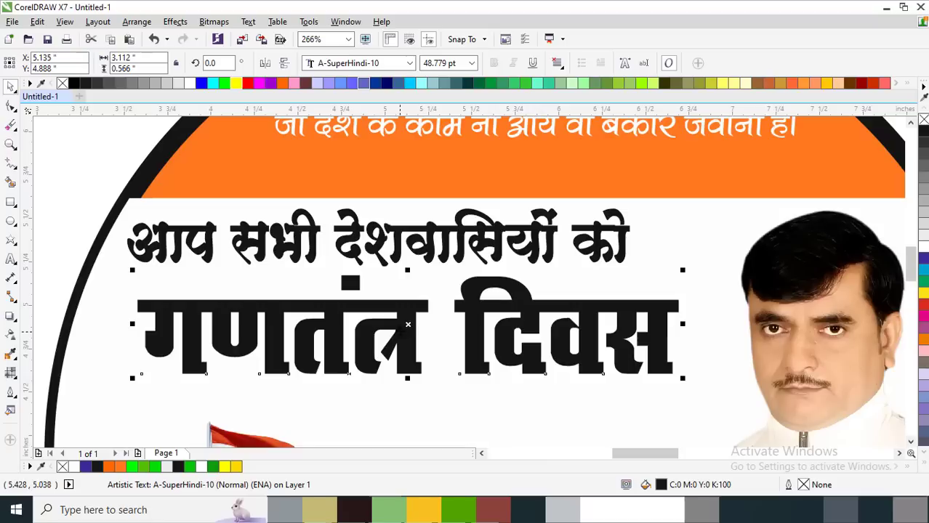
Colour the word गणतंत्र blue and दिवस red
key("F8")
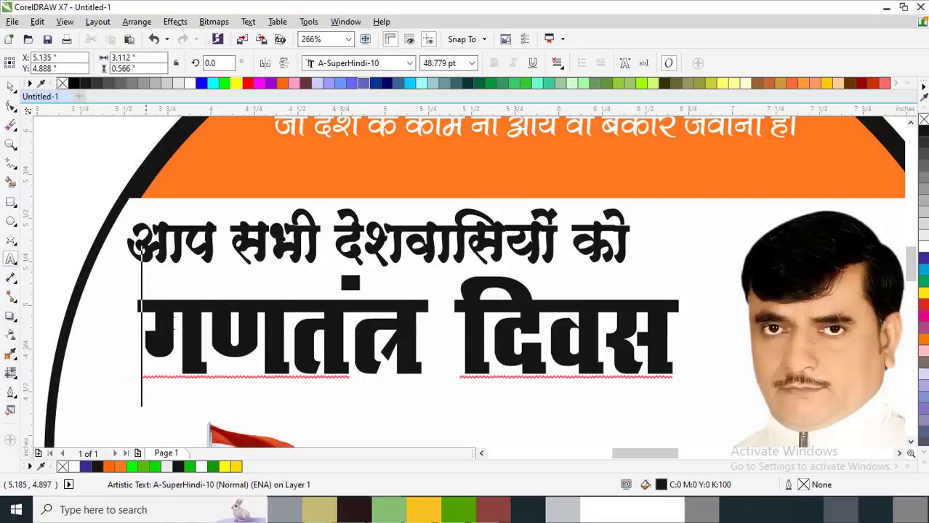
left_click_drag(139, 324, 428, 330)
left_click(203, 86)
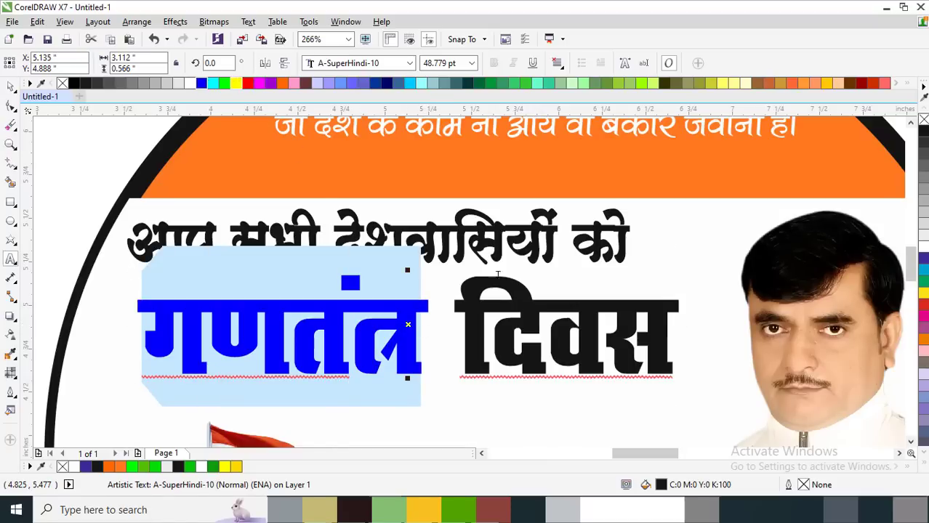
left_click(496, 320)
left_click_drag(457, 323, 682, 327)
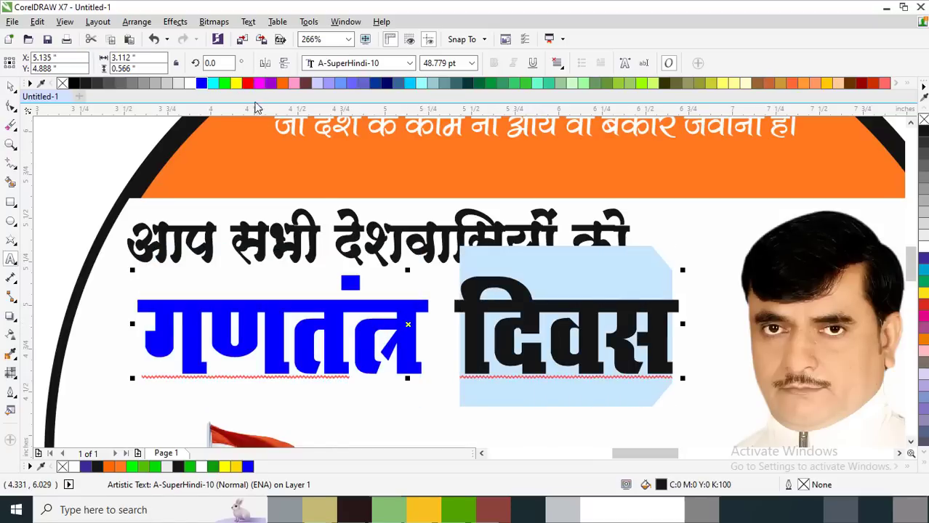
left_click(247, 83)
key("Escape")
Give the heading a white 4 pt outline with rounded corners
key("space")
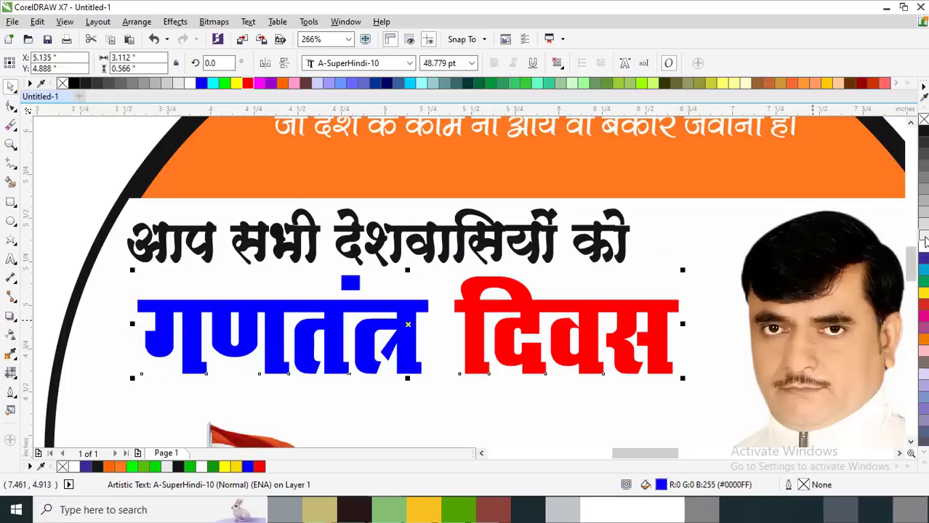
right_click(925, 248)
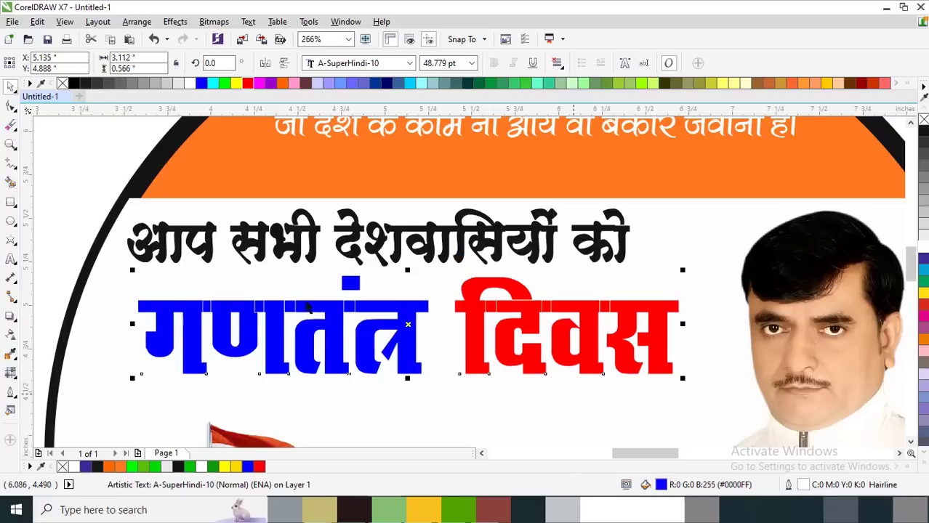
key("F12")
left_click(377, 165)
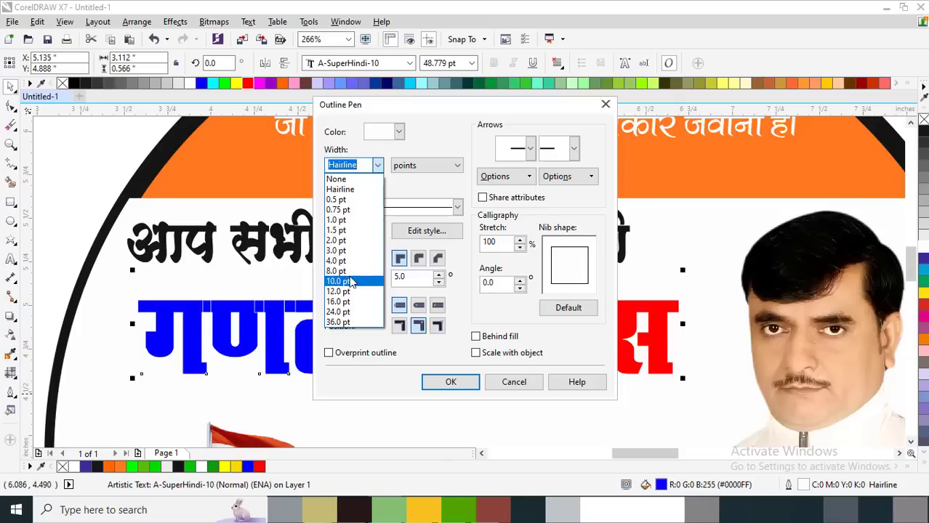
left_click(341, 260)
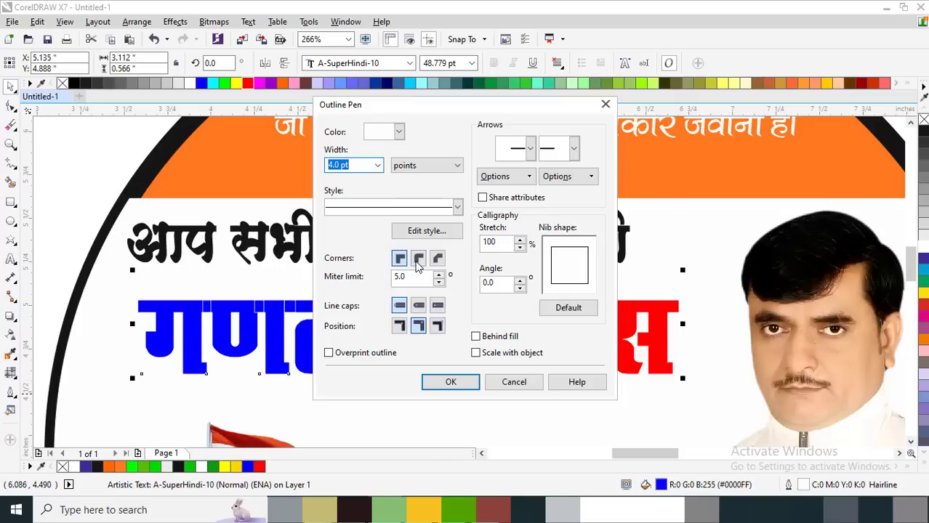
left_click(417, 260)
left_click(469, 381)
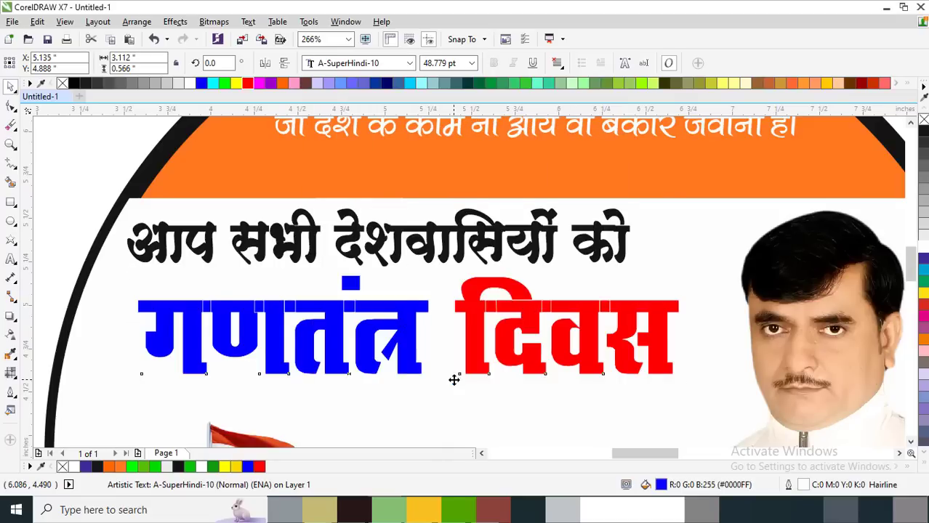
left_click(10, 316)
Apply a Small Glow drop shadow with opacity 30 and feather 3 to the heading
left_click(32, 62)
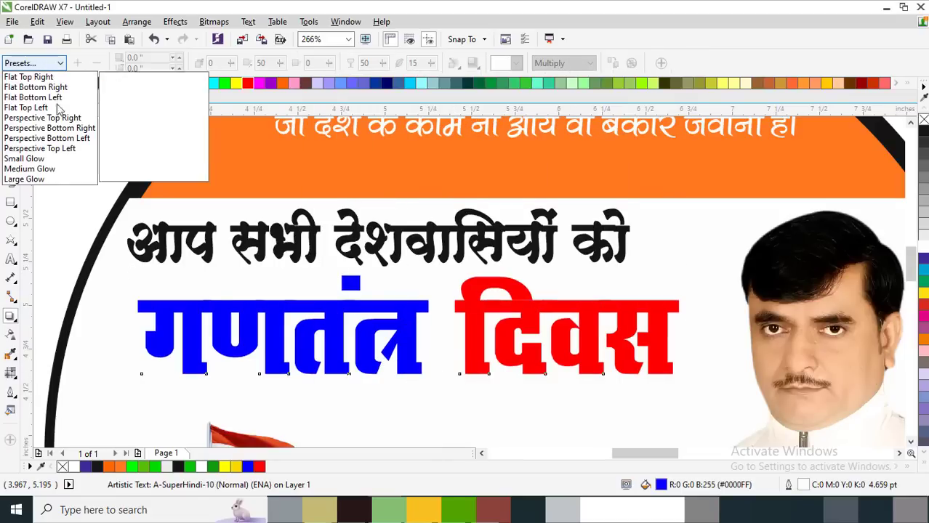
left_click(31, 156)
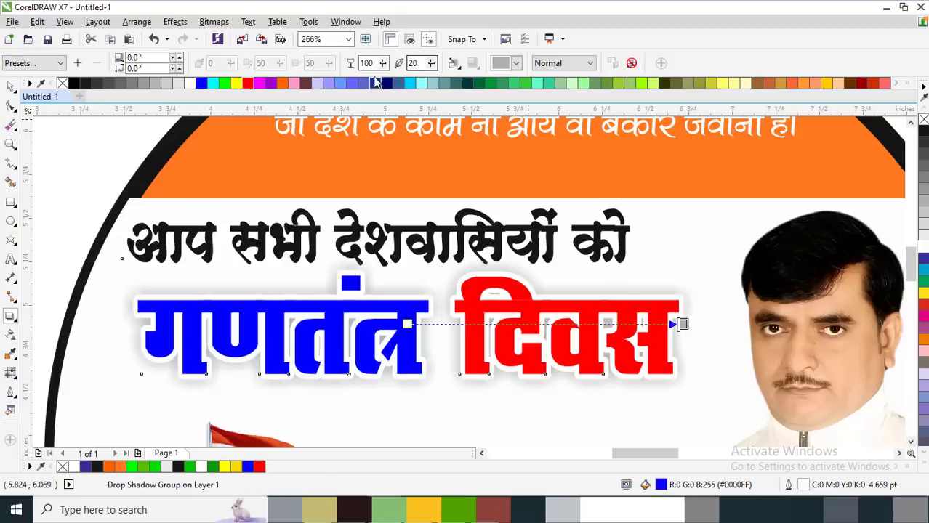
key("Tab")
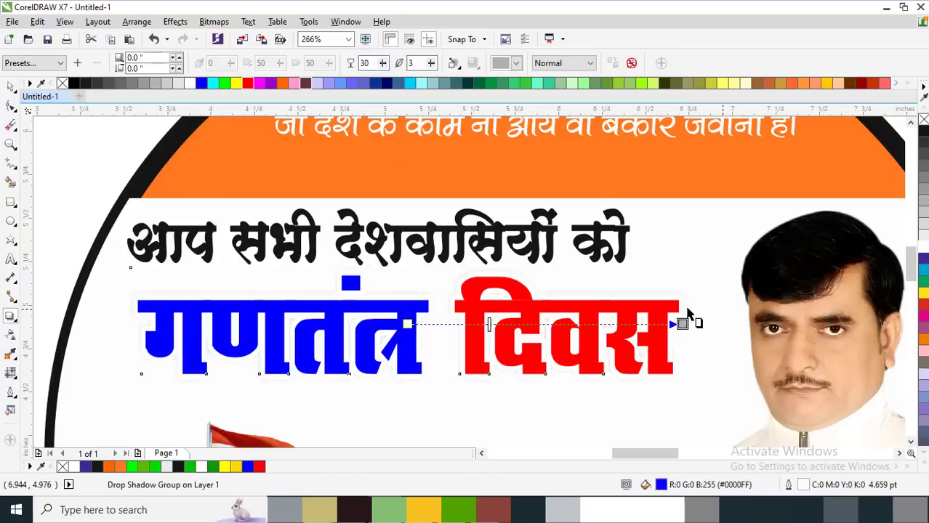
key("z")
right_click(472, 305)
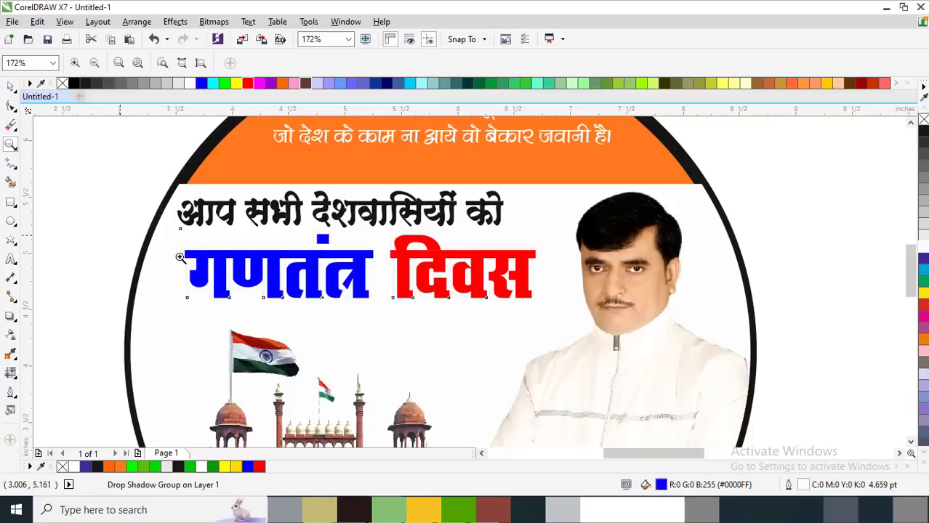
scroll(754, 387, "up", 1)
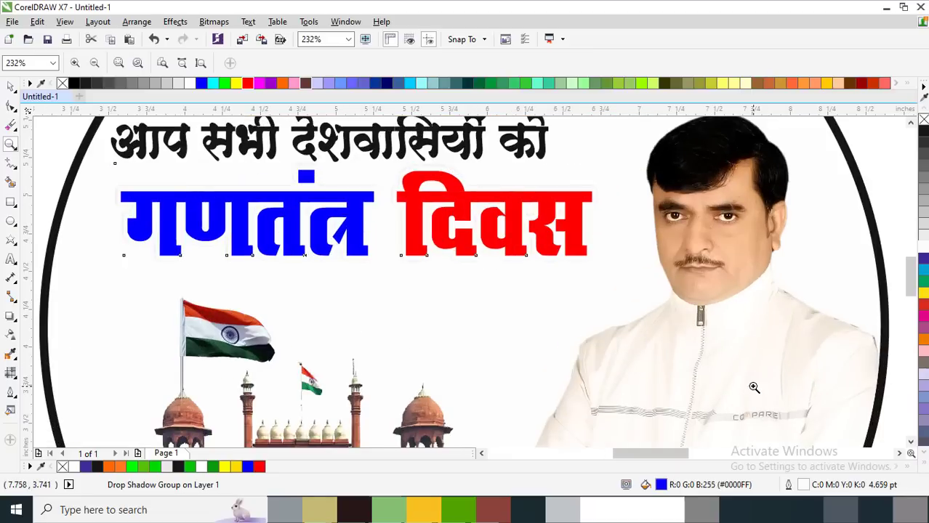
Place a new 'ff' text below the heading and set it to Kruti Dev 501
left_click(11, 259)
left_click(369, 316)
type("ff")
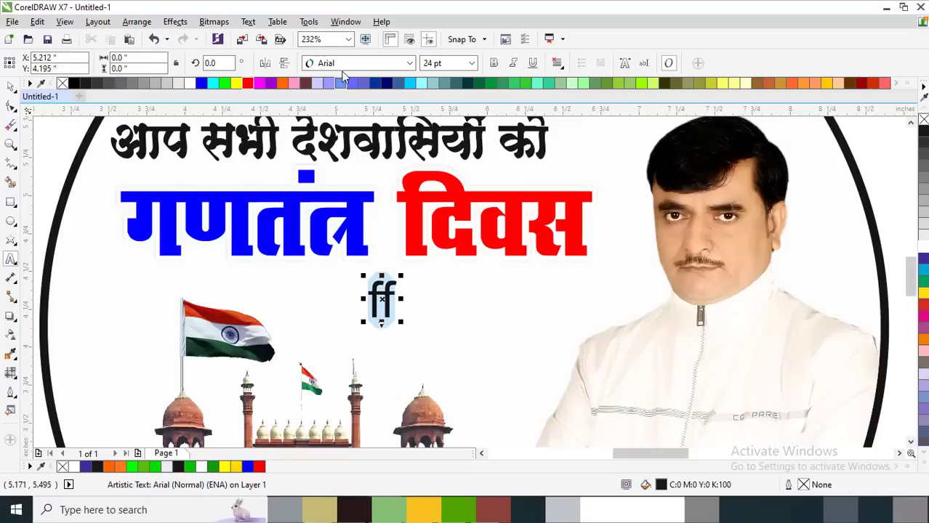
left_click(356, 63)
left_click(364, 112)
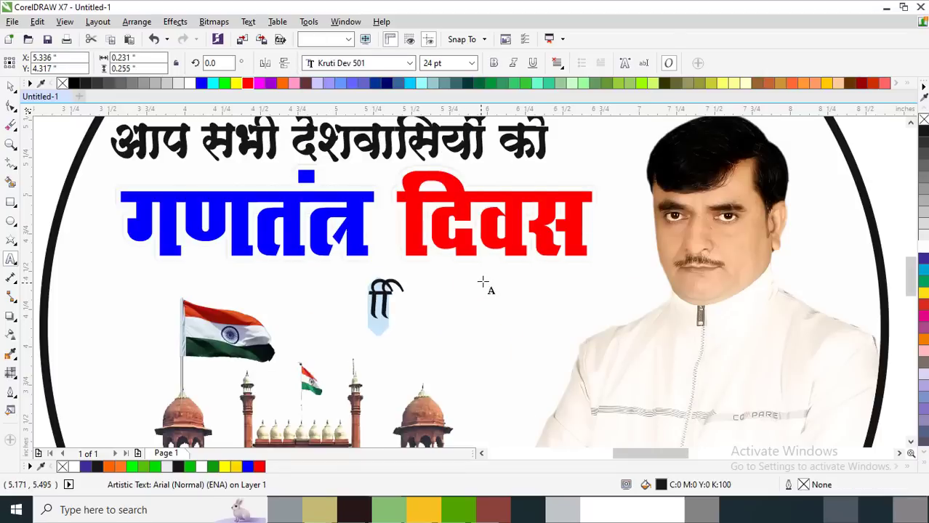
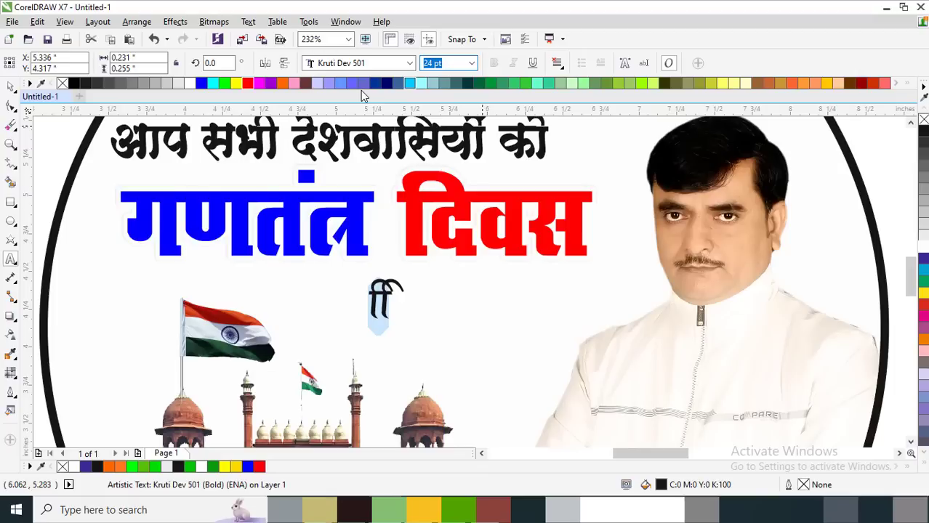
Type the 16 pt two-line greeting 'की हार्दिक बधाई एवं ढेर सारी शुभकामनाएं' in Kruti Dev and centre its lines
type("16")
key("Return")
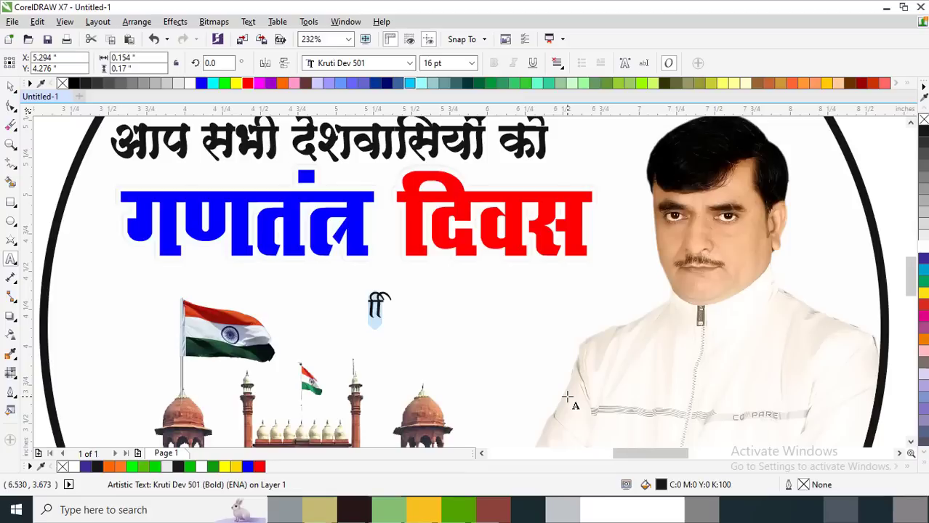
type("dh")
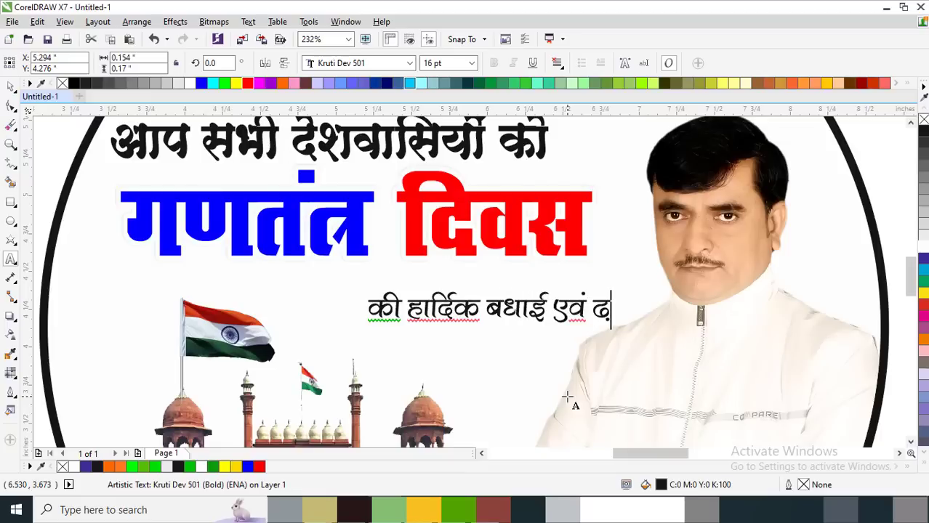
key("Return")
type("lk")
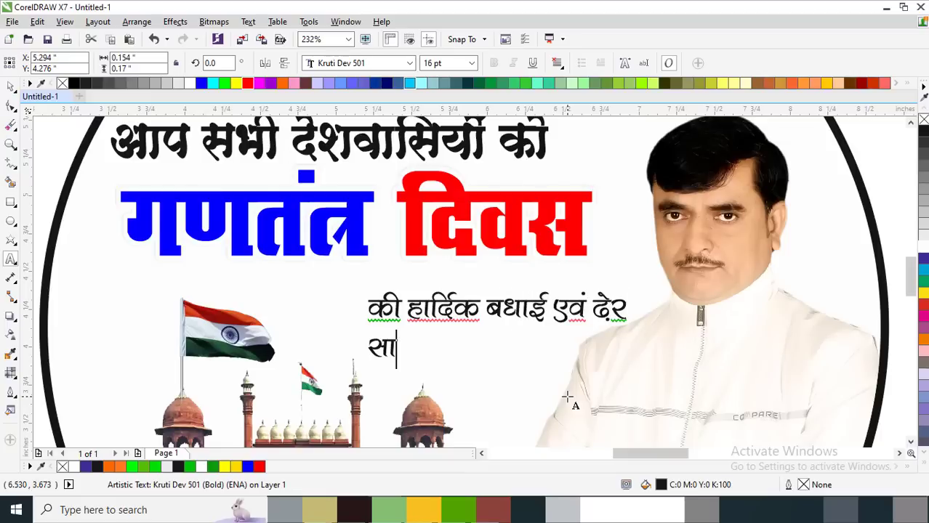
type(" 'kq")
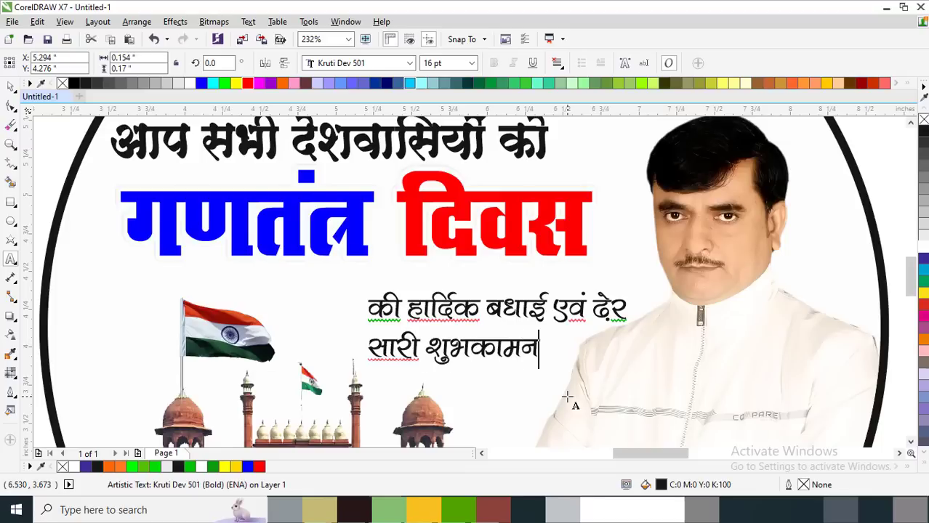
type("k,a")
key("ctrl+a")
key("ctrl+e")
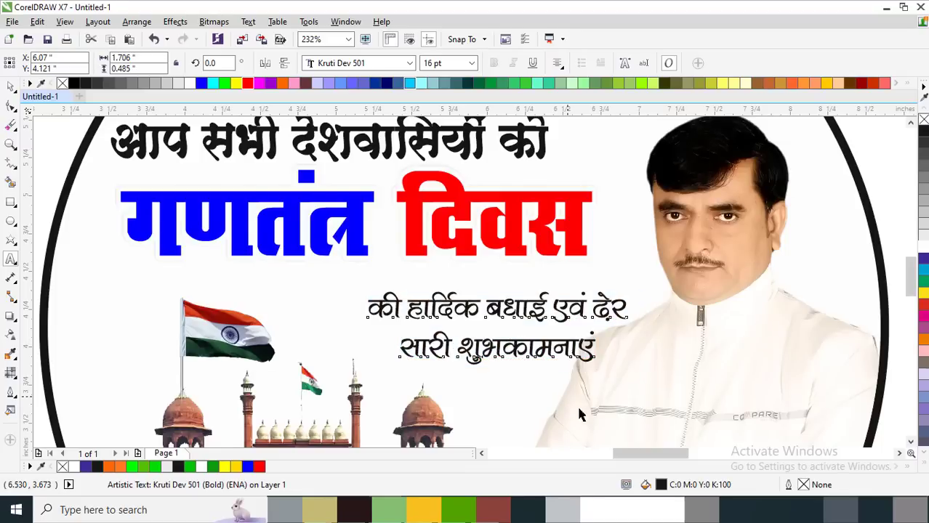
key("ctrl+space")
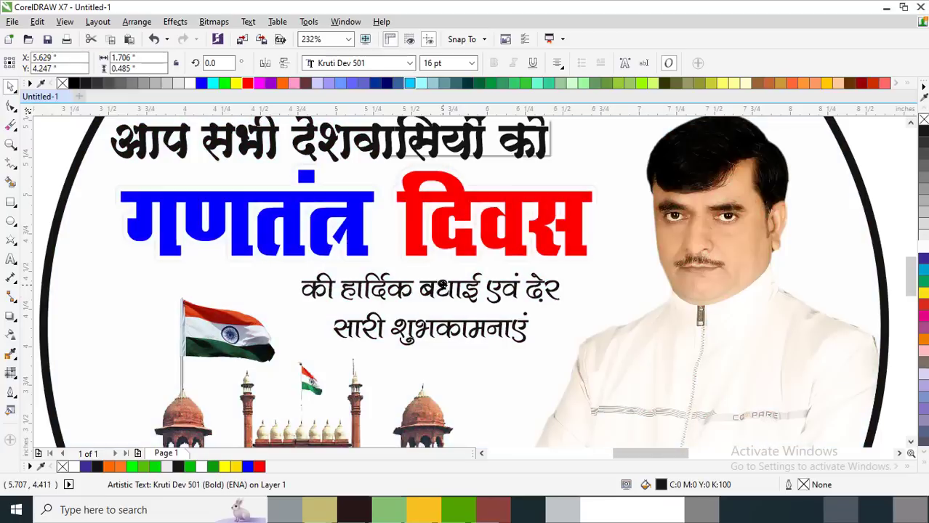
Move the greeting up under गणतंत्र दिवस and right-align its lines
left_click_drag(476, 283, 343, 245)
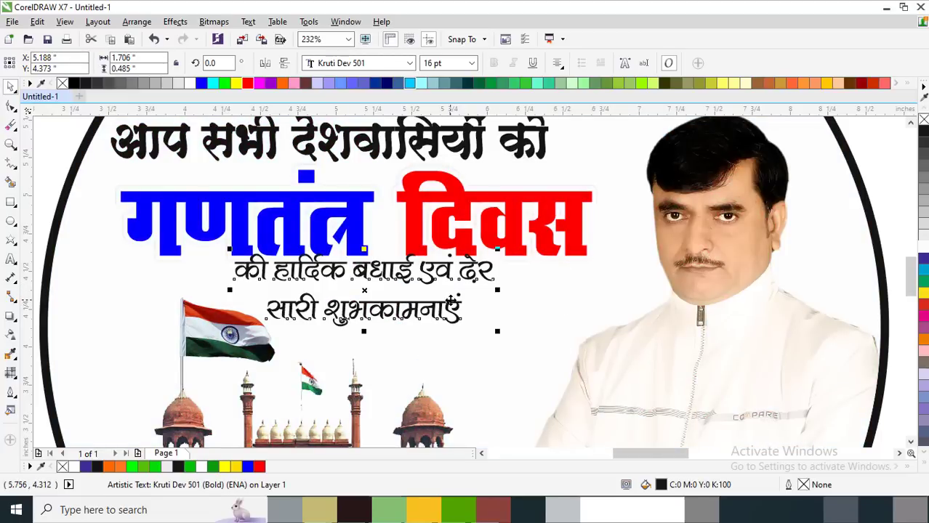
double_click(478, 287)
key("ctrl+a")
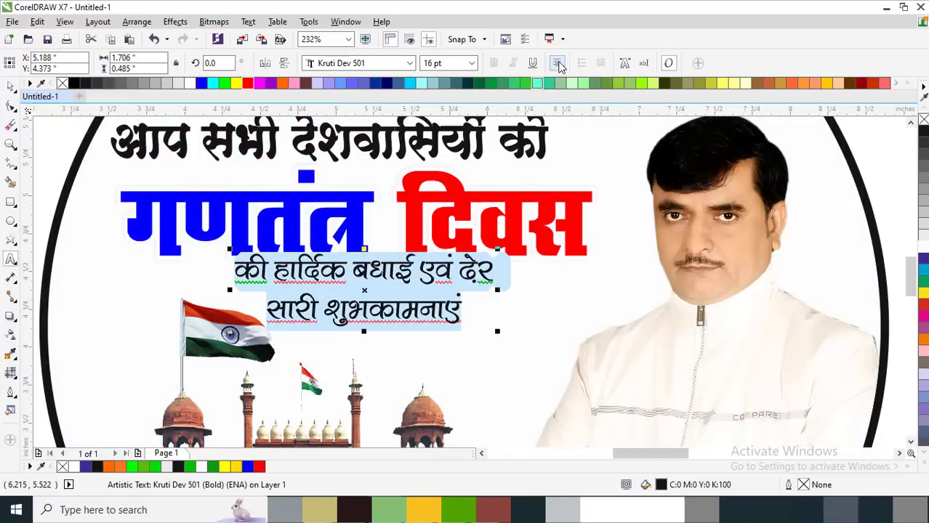
left_click(557, 62)
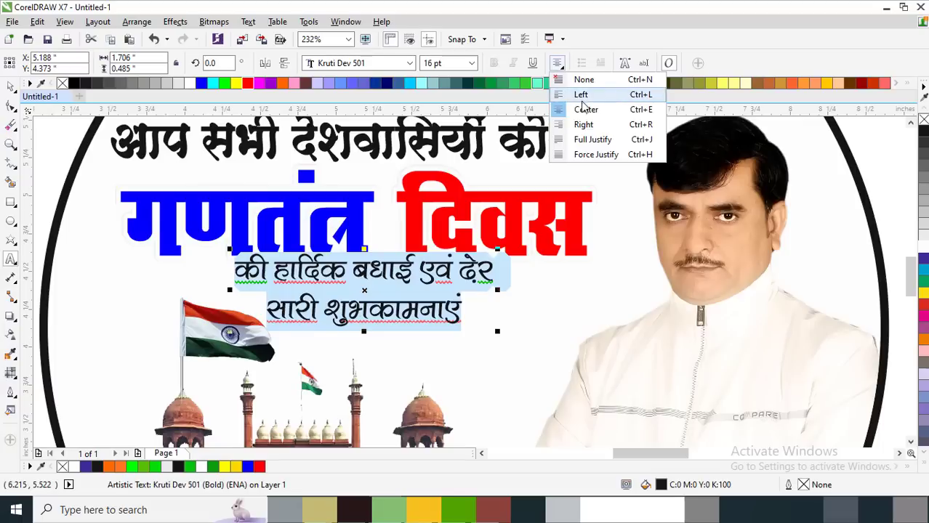
left_click(585, 125)
key("ctrl+space")
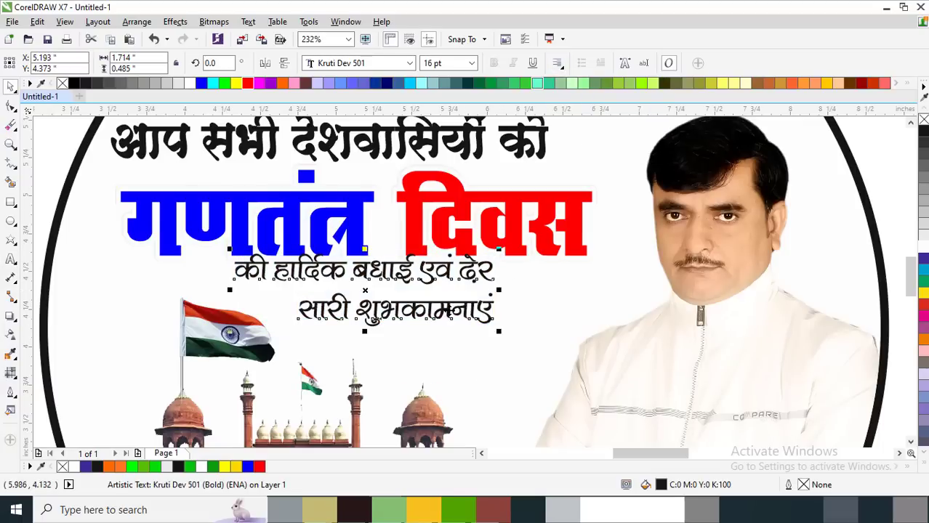
Enlarge the greeting to about 18 pt, reposition it, and tighten its line spacing
left_click_drag(476, 320, 560, 335)
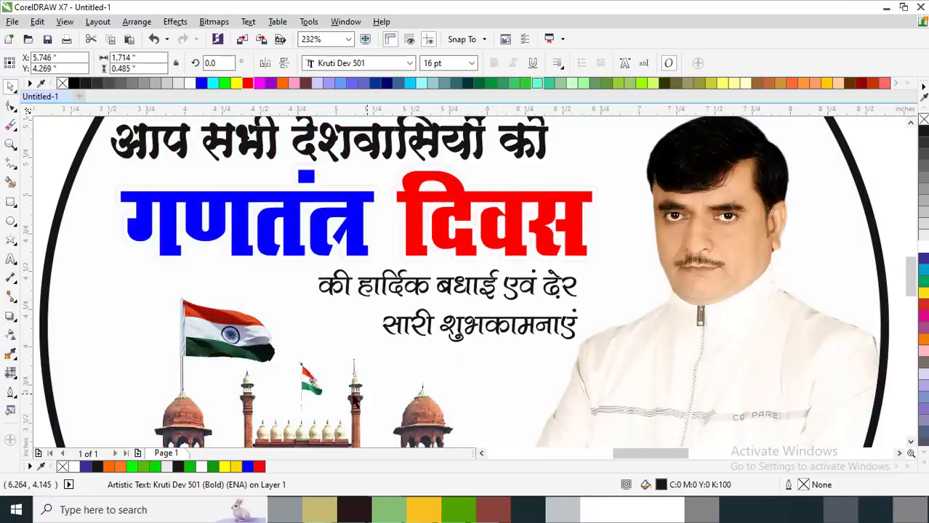
left_click_drag(311, 348, 279, 357)
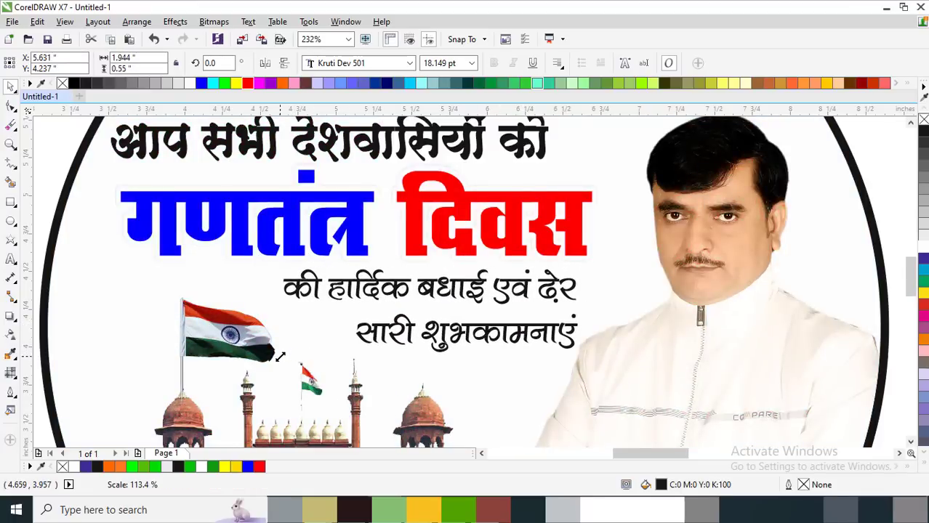
left_click_drag(444, 327, 430, 327)
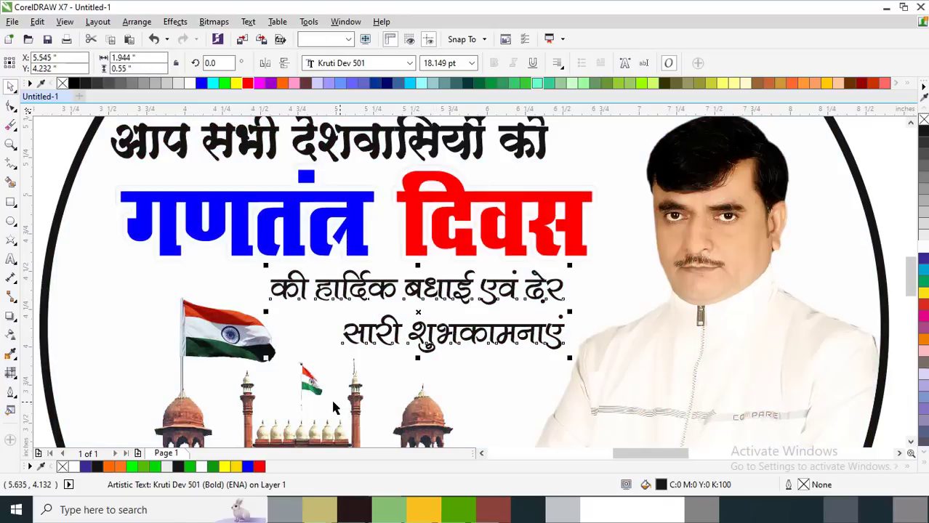
key("F10")
left_click_drag(266, 356, 267, 346)
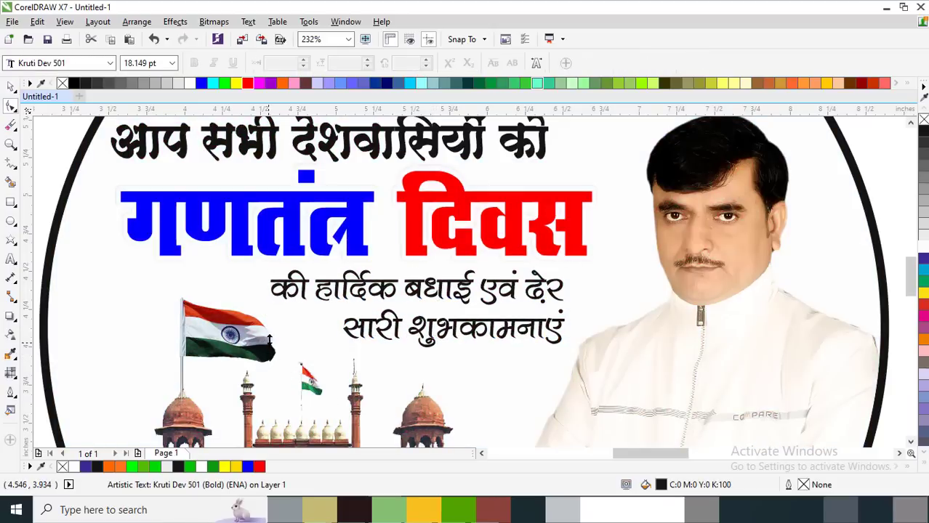
key("space")
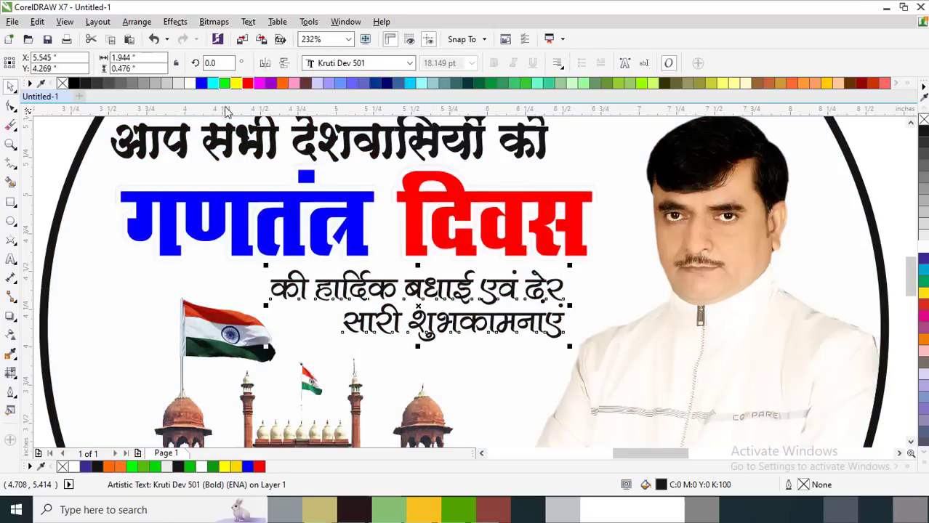
Colour the greeting blue and give it a 3.0 pt white outline with rounded corners
left_click(201, 83)
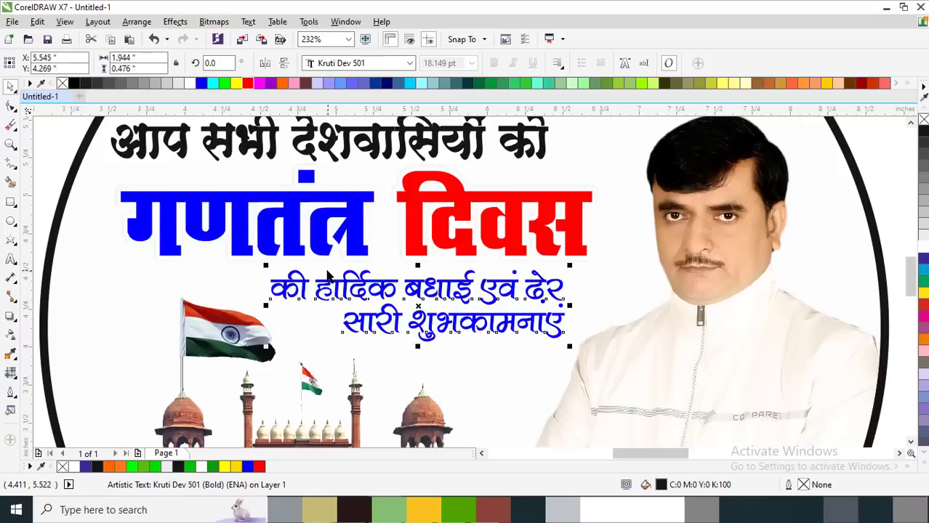
key("z")
left_click_drag(229, 226, 622, 370)
key("space")
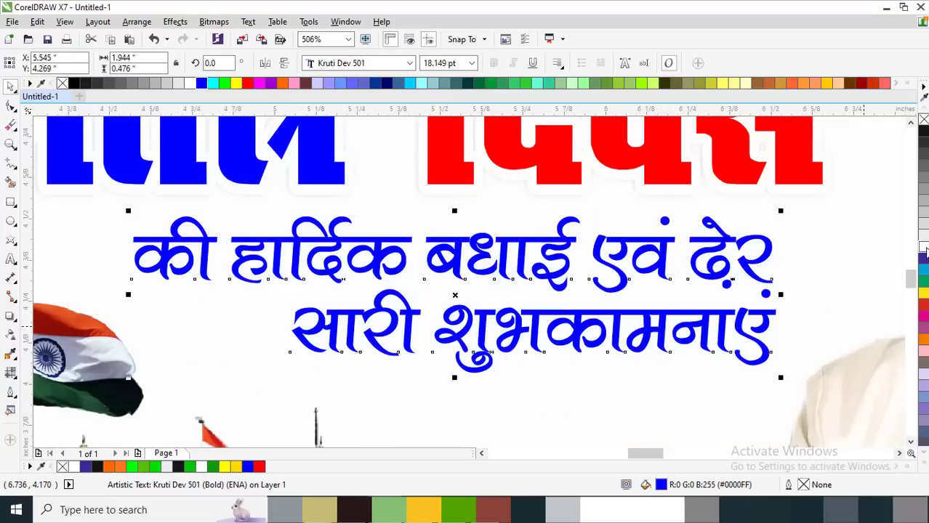
right_click(923, 242)
key("F12")
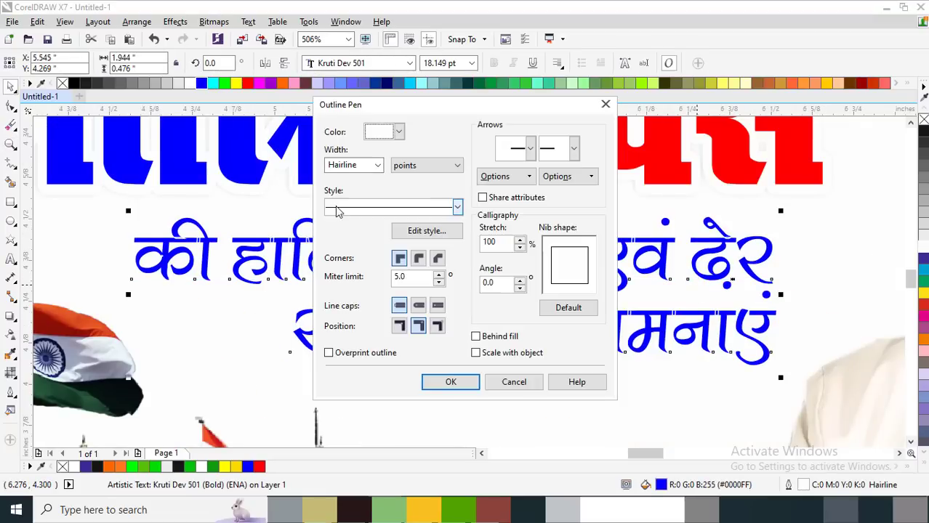
left_click(377, 165)
left_click(353, 251)
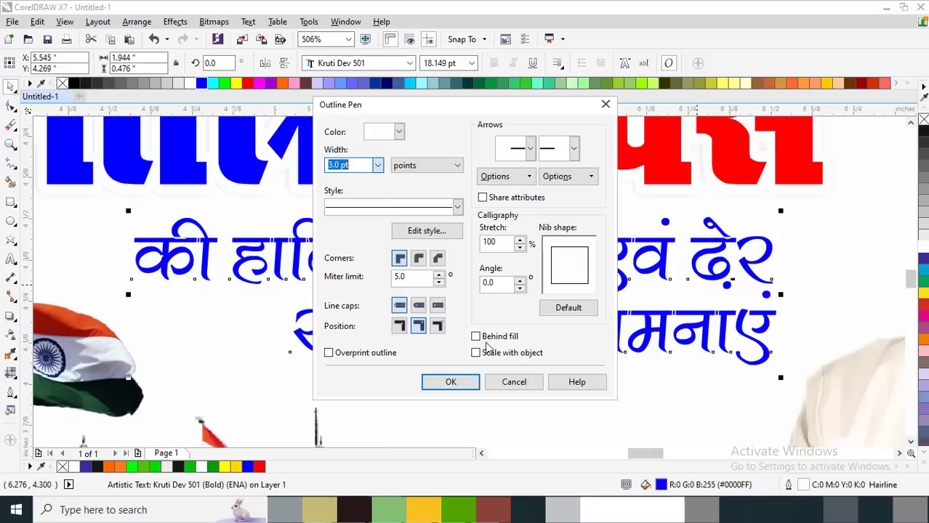
left_click(419, 259)
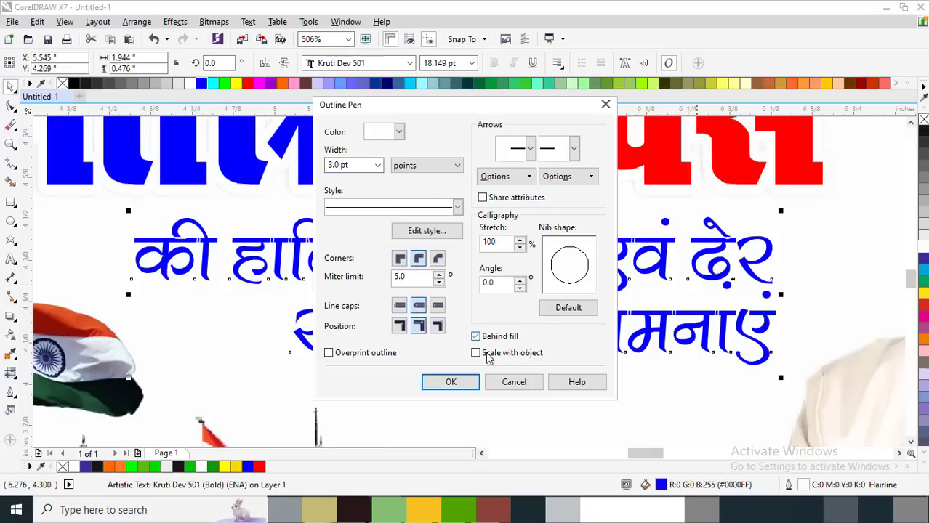
left_click(450, 382)
Add a Small Glow drop shadow to the greeting with opacity 30 and feather 3
left_click(11, 316)
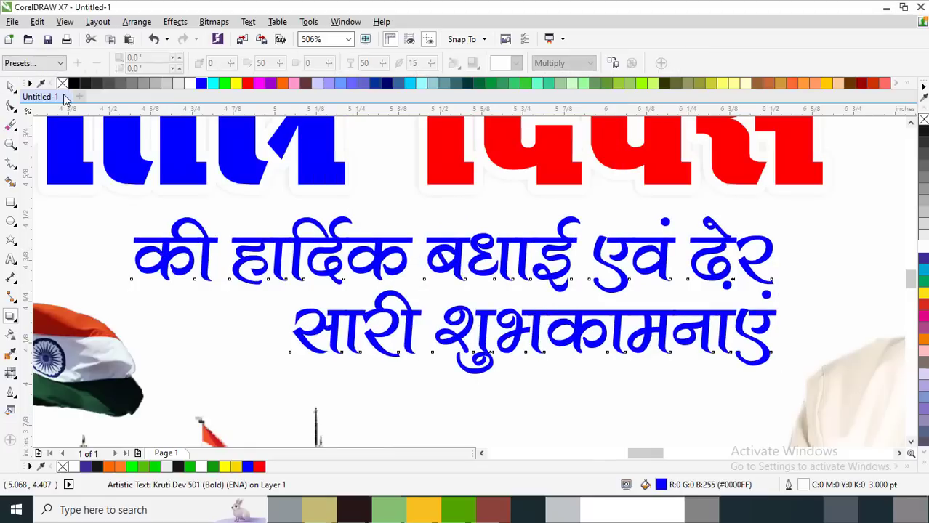
left_click(36, 64)
left_click(24, 158)
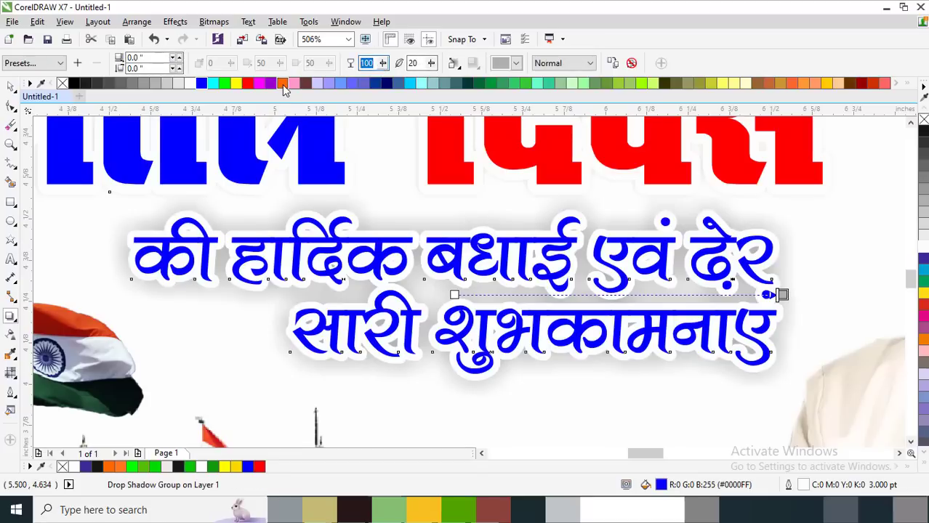
type("30")
key("Tab")
type("3")
key("Return")
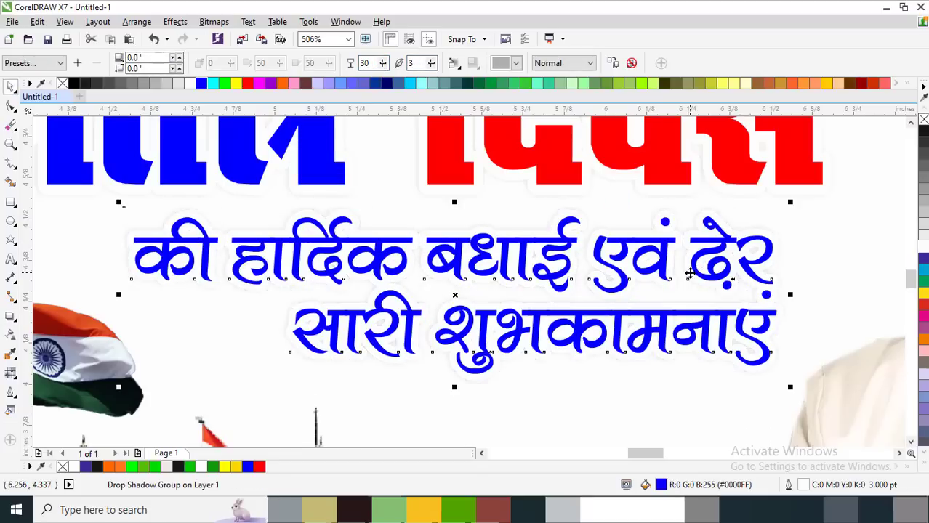
Bring the chakra splash graphic from beside the page onto the page next to the circle
key("z")
scroll(549, 276, "down", 2)
scroll(553, 279, "down", 1)
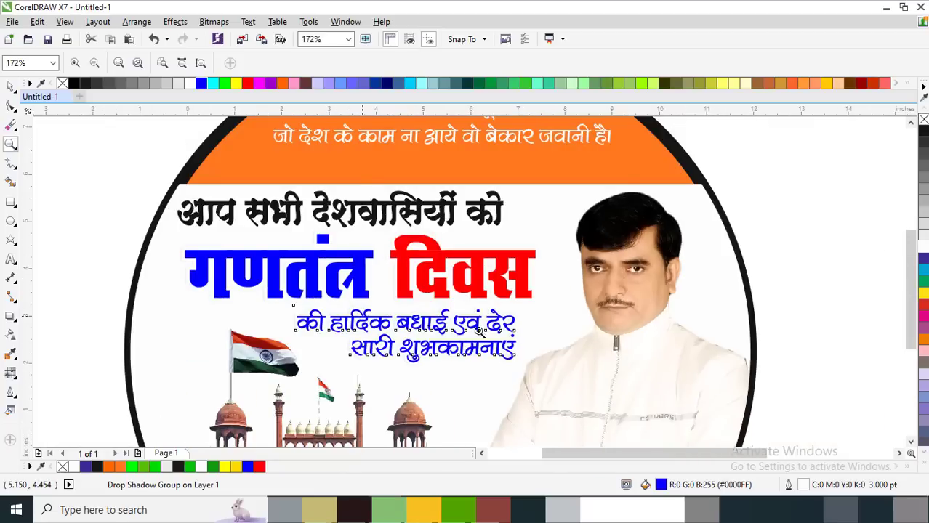
scroll(479, 330, "down", 2)
scroll(545, 290, "down", 1)
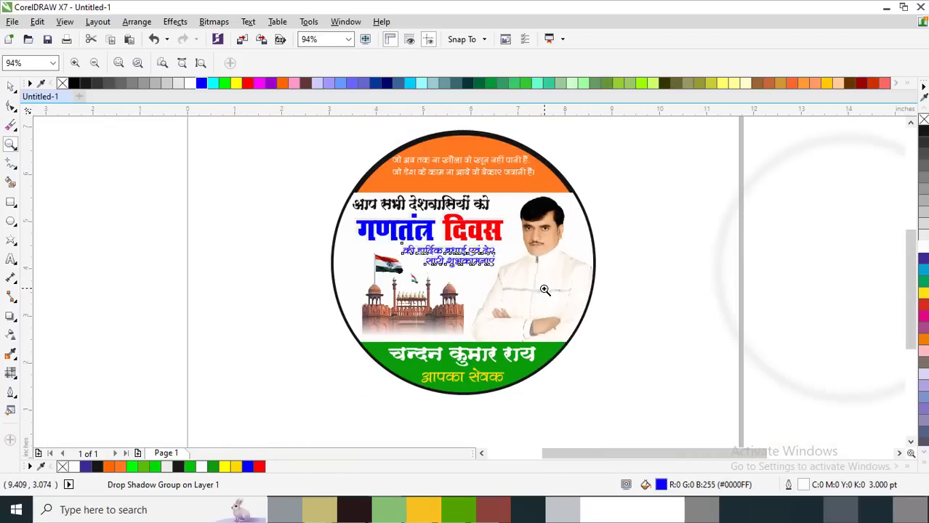
scroll(545, 290, "down", 1)
scroll(684, 296, "down", 3)
key("space")
left_click(712, 281)
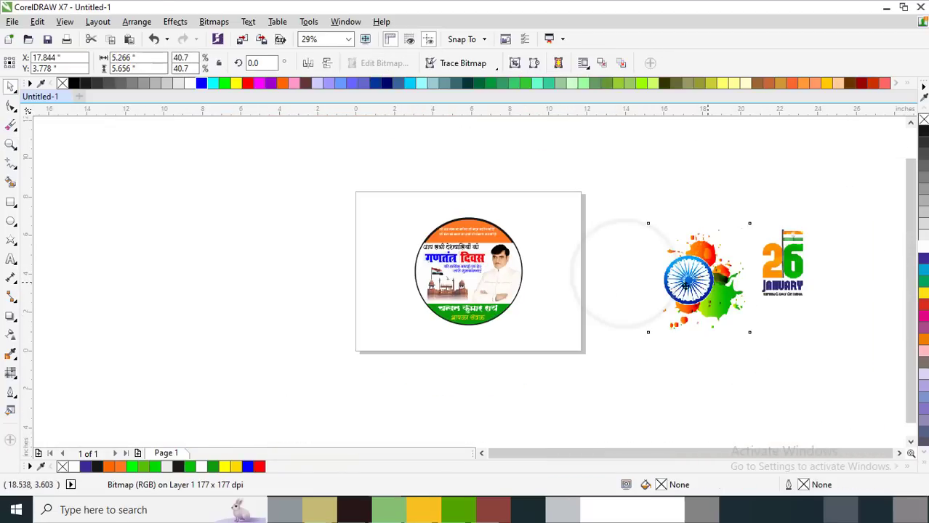
left_click_drag(710, 288, 423, 289)
Shrink the chakra splash to about 18.6% and set it inside the circle over the Red Fort
key("z")
left_click_drag(358, 182, 534, 352)
key("space")
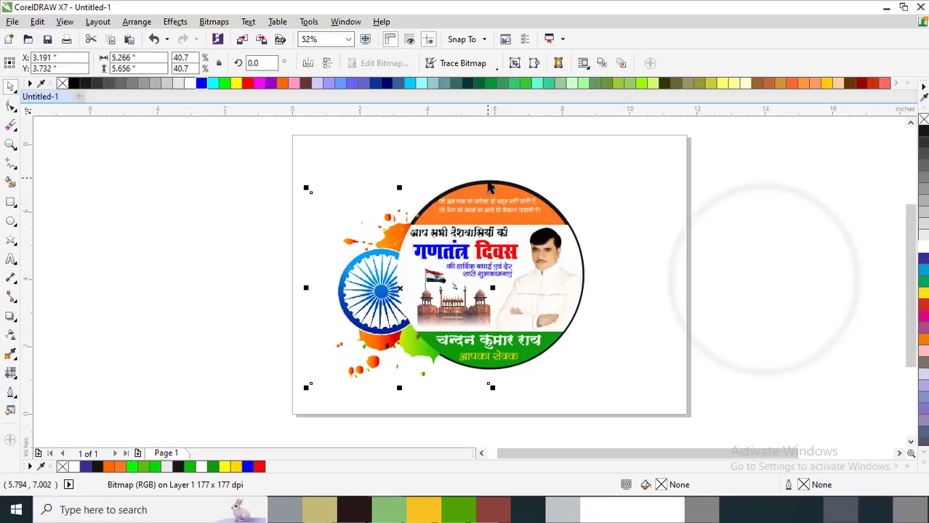
left_click_drag(492, 188, 444, 239)
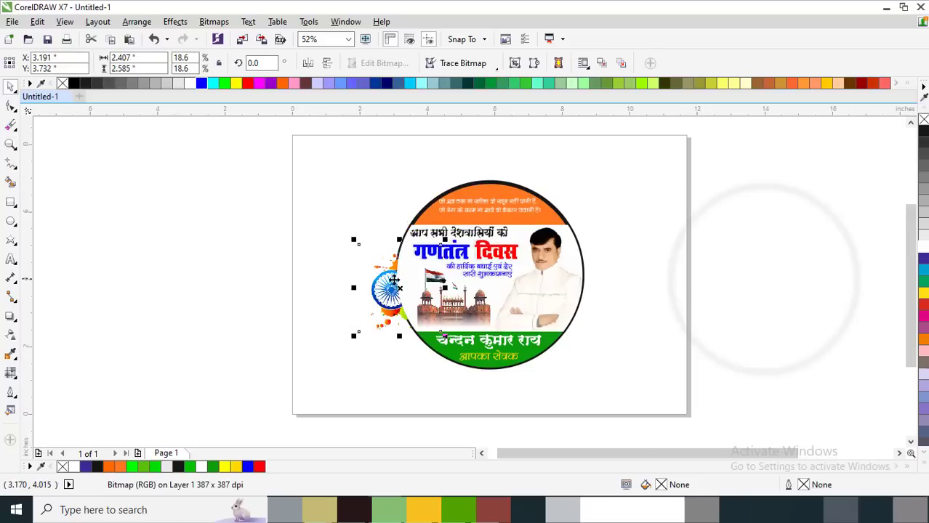
key("z")
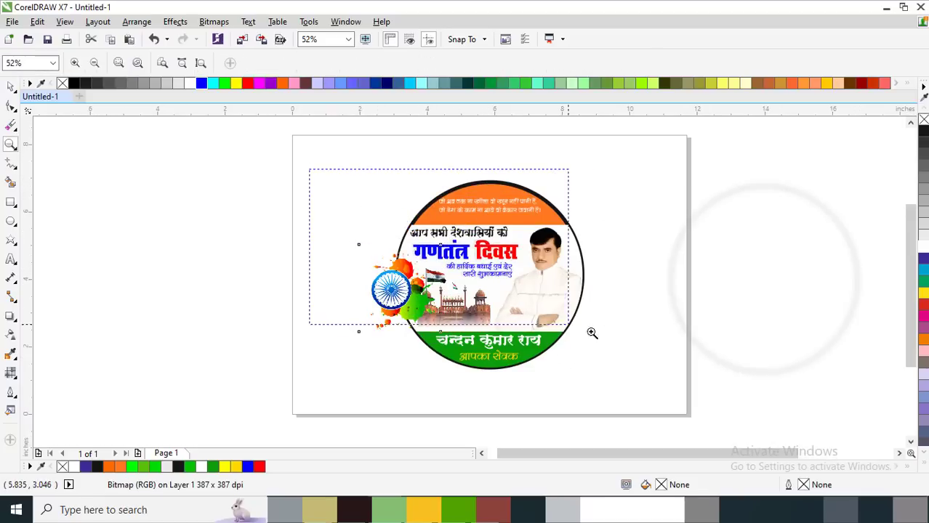
left_click_drag(306, 170, 689, 379)
key("space")
left_click_drag(294, 315, 391, 298)
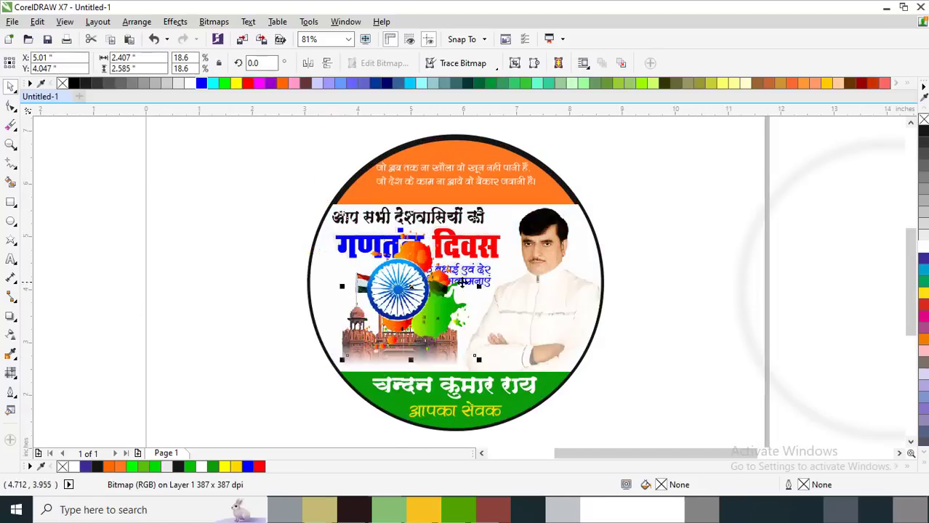
mouse_move(476, 217)
left_mouse_down()
mouse_move(415, 267)
mouse_move(409, 260)
left_mouse_up()
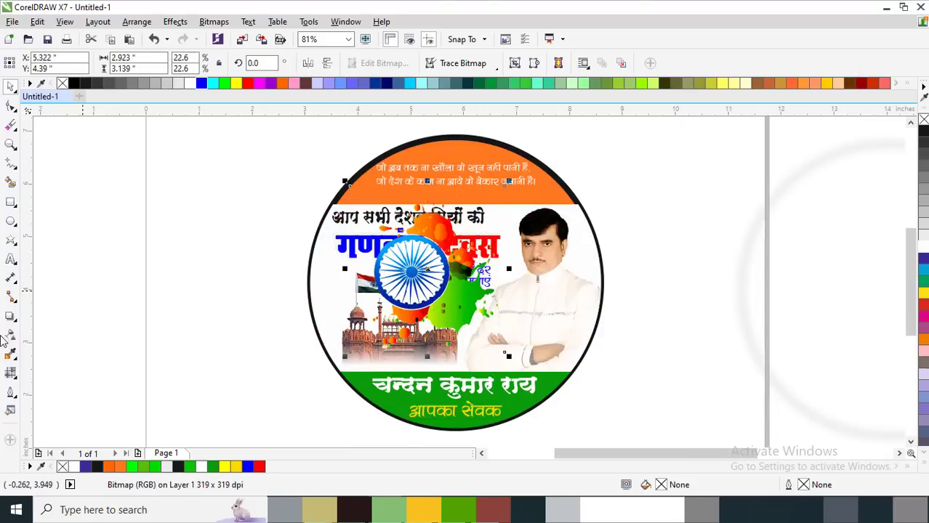
left_click(11, 334)
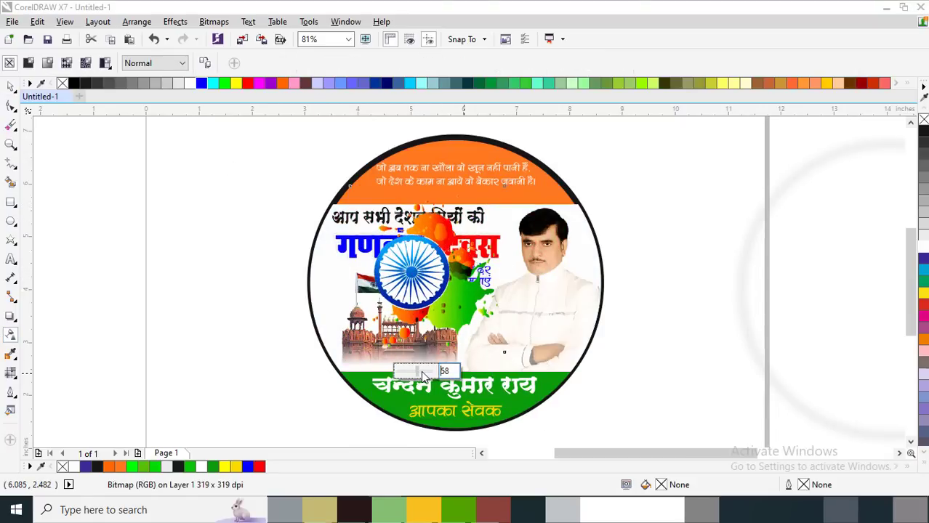
Fade the chakra image to transparency 77 and PowerClip it into the circular badge frame
left_click(426, 375)
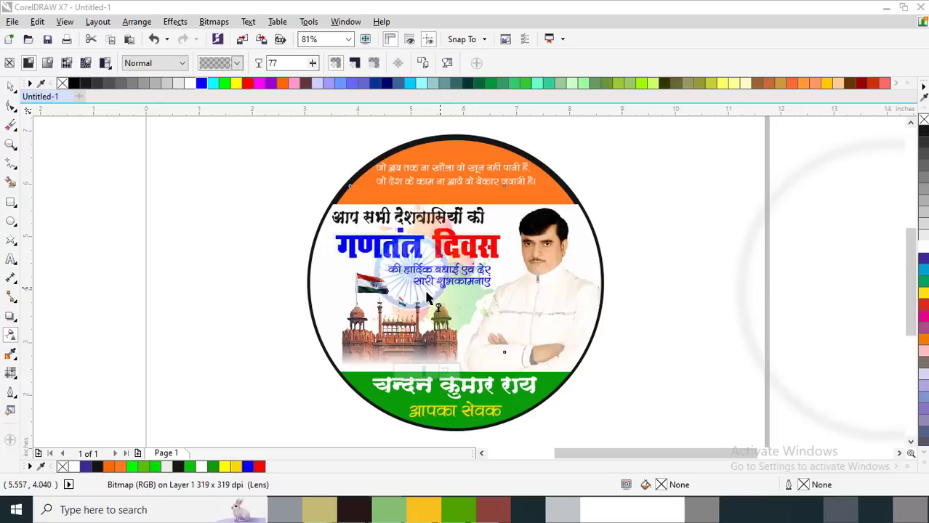
left_click(201, 233)
left_click(11, 86)
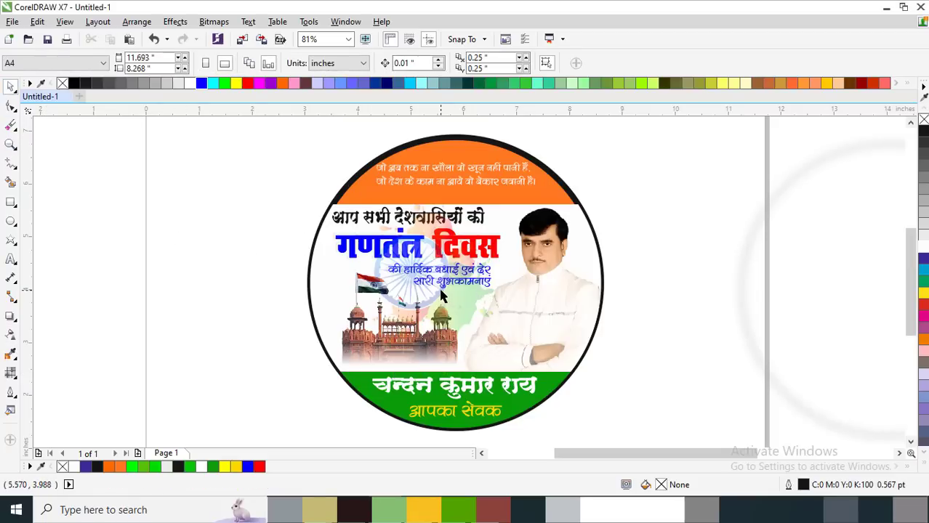
left_click(445, 295)
left_click_drag(444, 295, 274, 285)
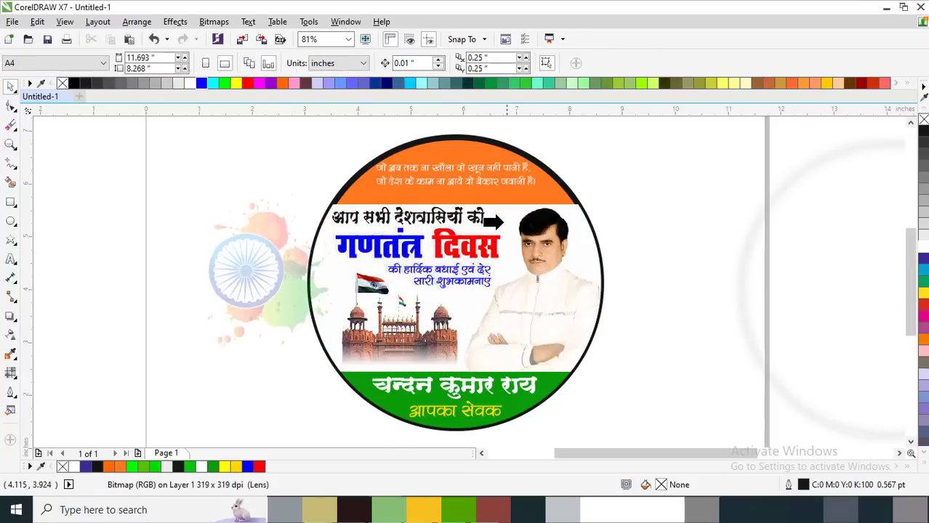
left_click(560, 218)
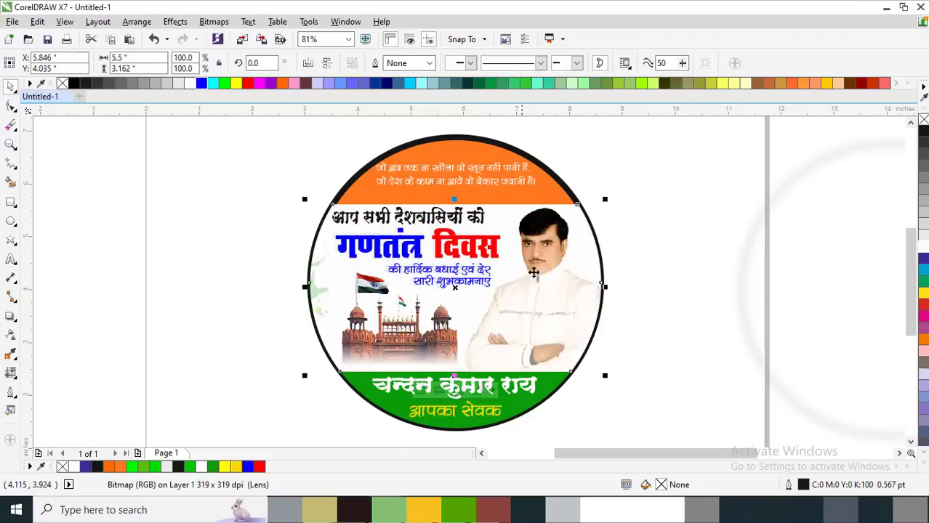
Centre the chakra behind the headline within the circle's PowerClip contents
double_click(295, 284)
left_click_drag(399, 271, 417, 273)
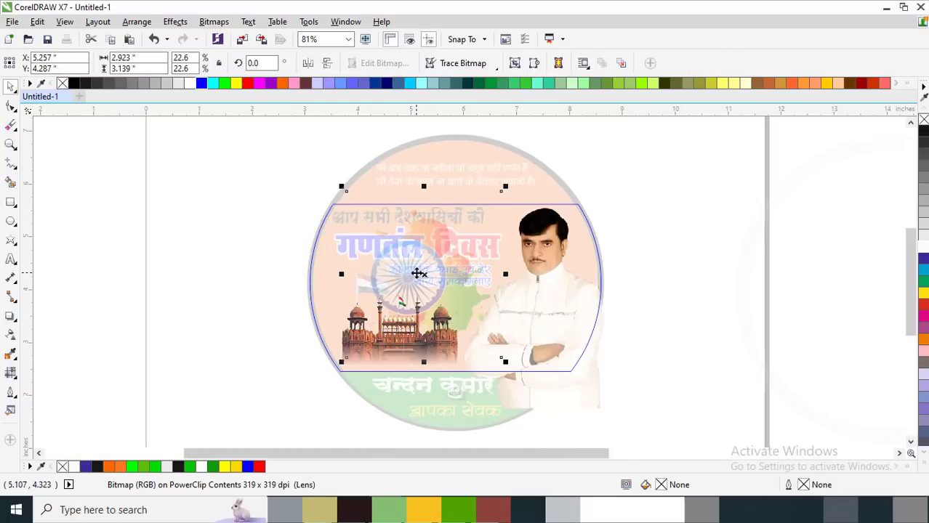
left_click(271, 299)
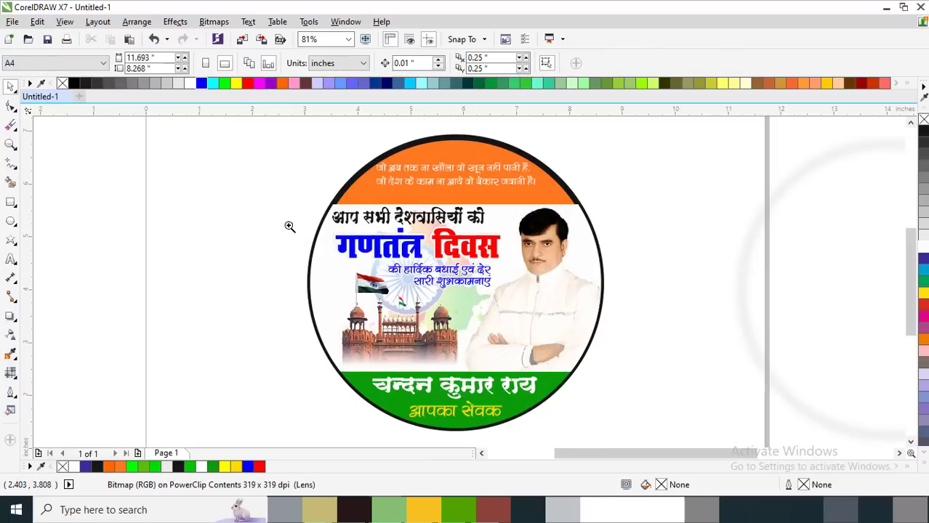
key("z")
left_click(489, 235)
key("space")
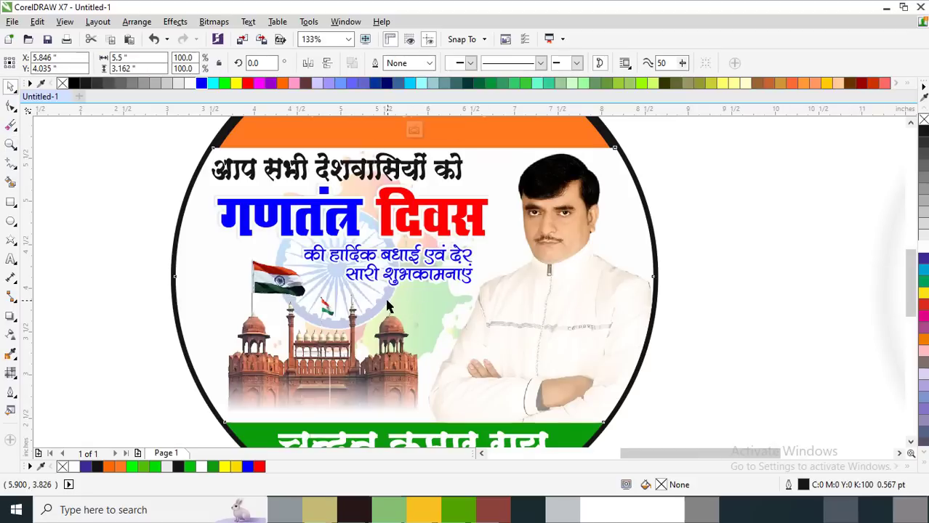
Raise the clipped chakra's transparency to 85, then zoom out to the whole page
double_click(387, 306)
left_click(387, 306)
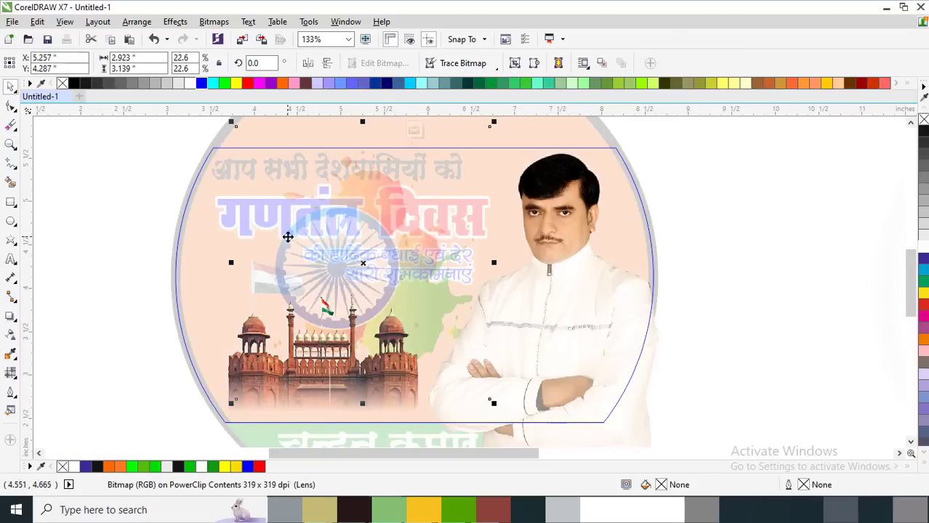
left_click(12, 337)
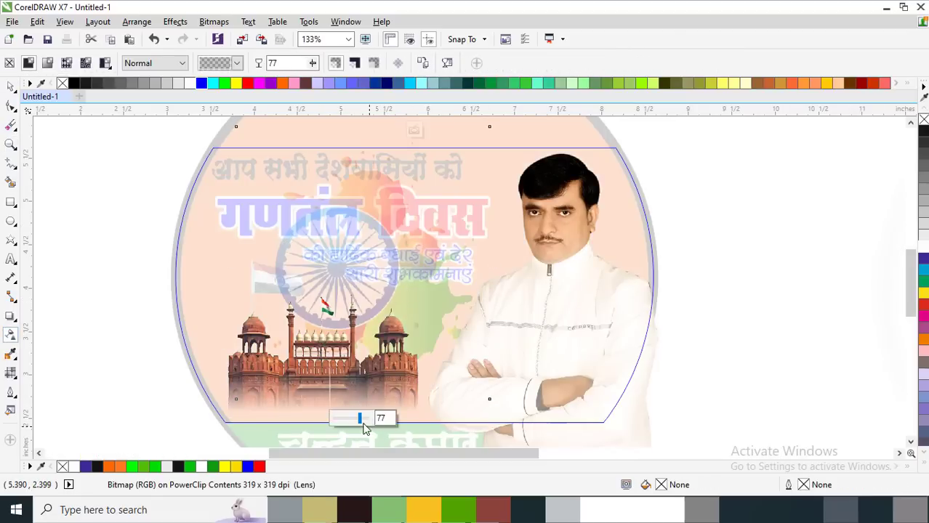
left_click_drag(366, 422, 370, 421)
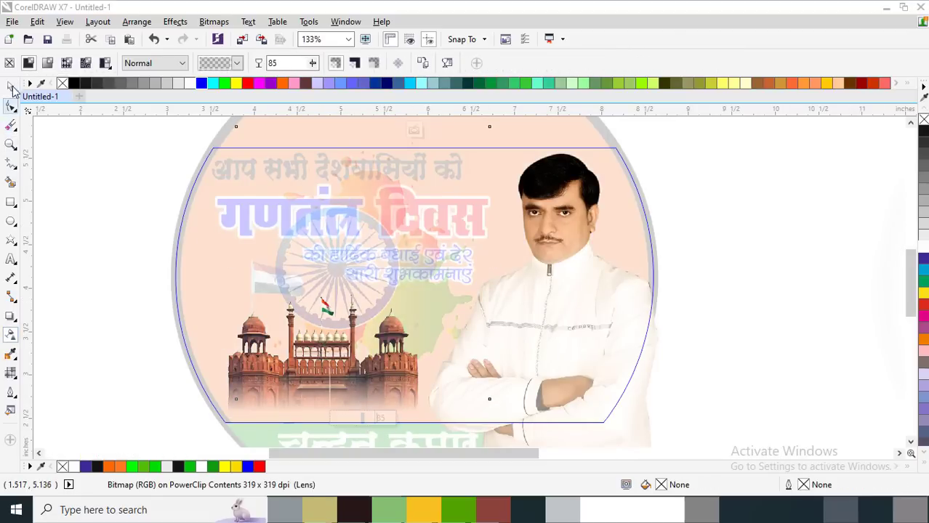
left_click(12, 86)
left_click(104, 234)
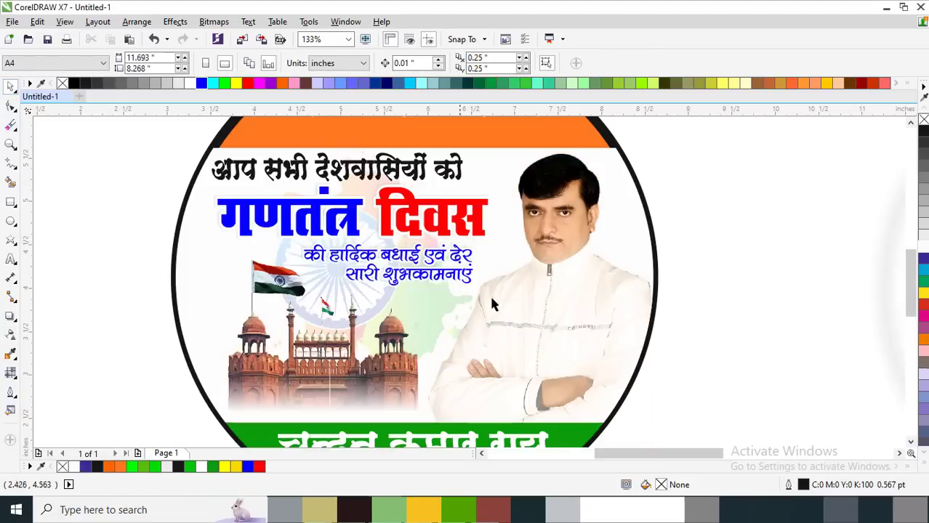
key("z")
key("F3")
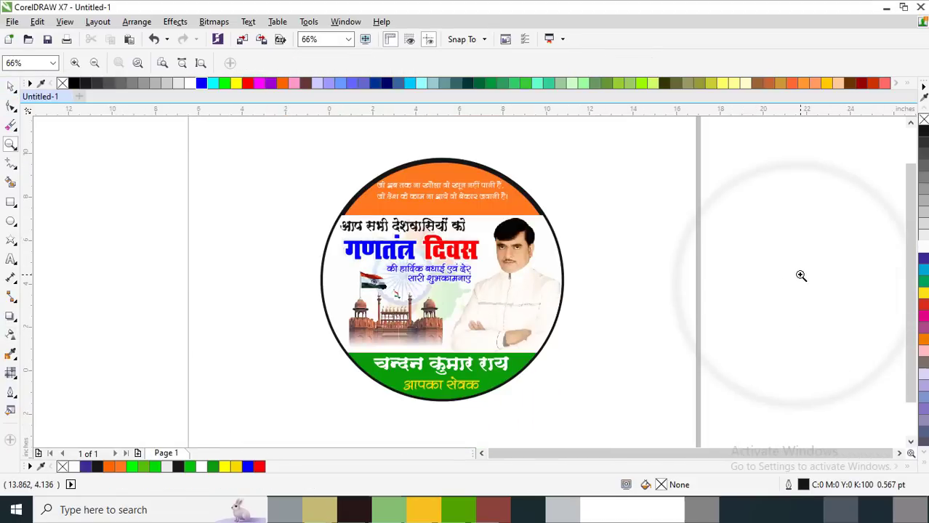
key("F3")
Bring the 26 January graphic onto the badge and shrink it to about 7%
key("space")
left_click_drag(810, 272, 447, 282)
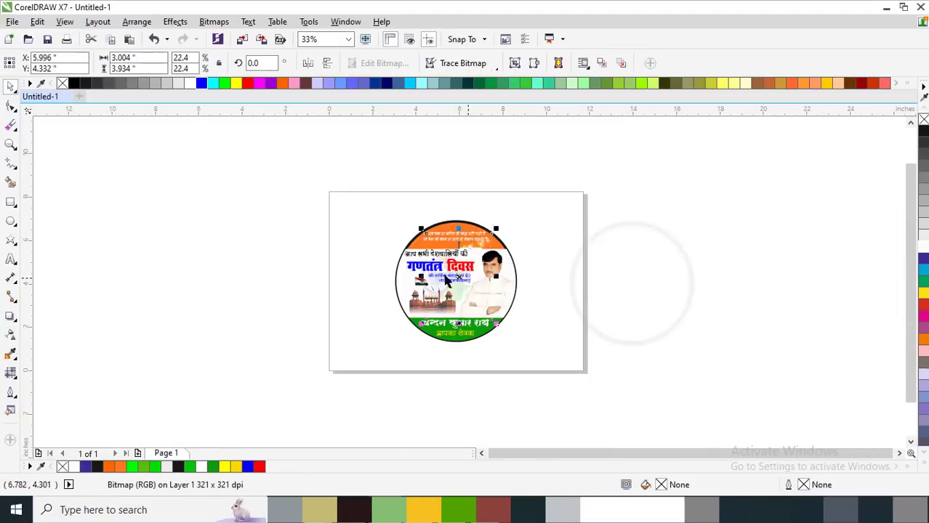
key("z")
left_click_drag(338, 222, 542, 341)
key("space")
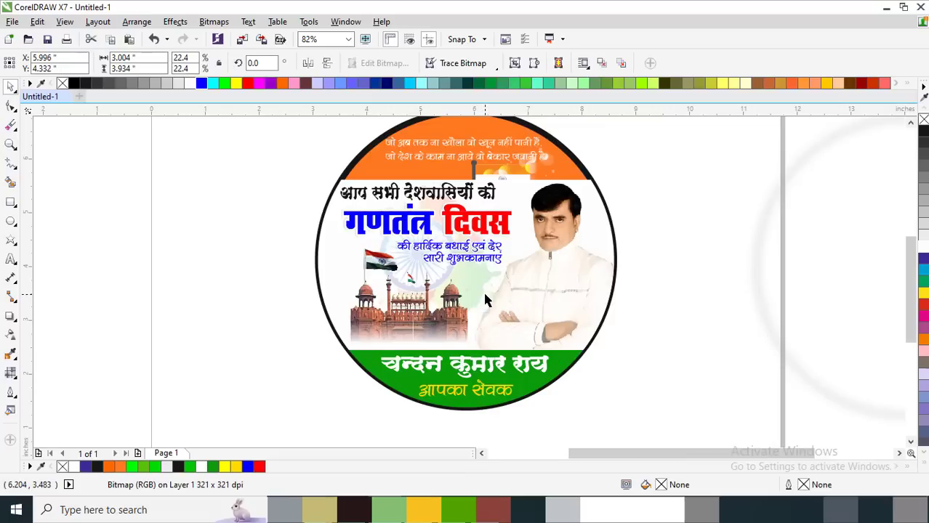
left_click_drag(559, 137, 472, 330)
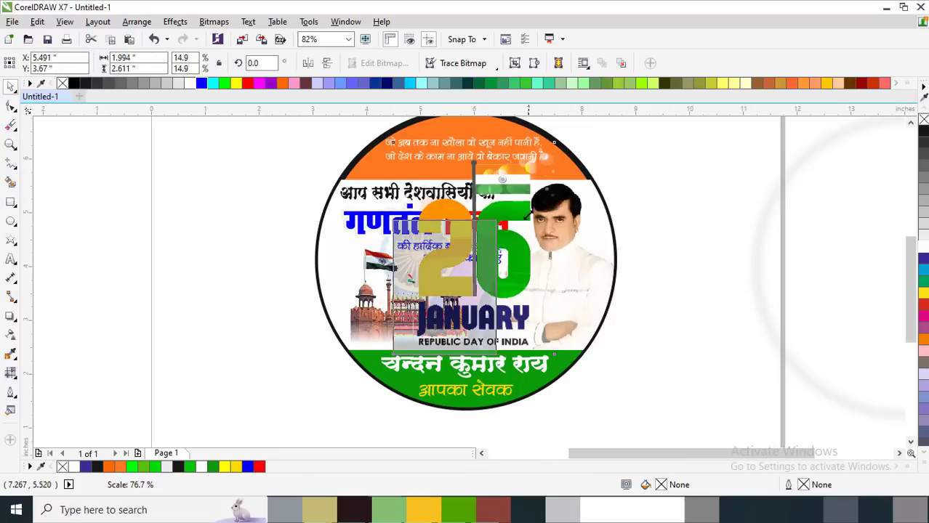
left_click_drag(421, 320, 515, 232)
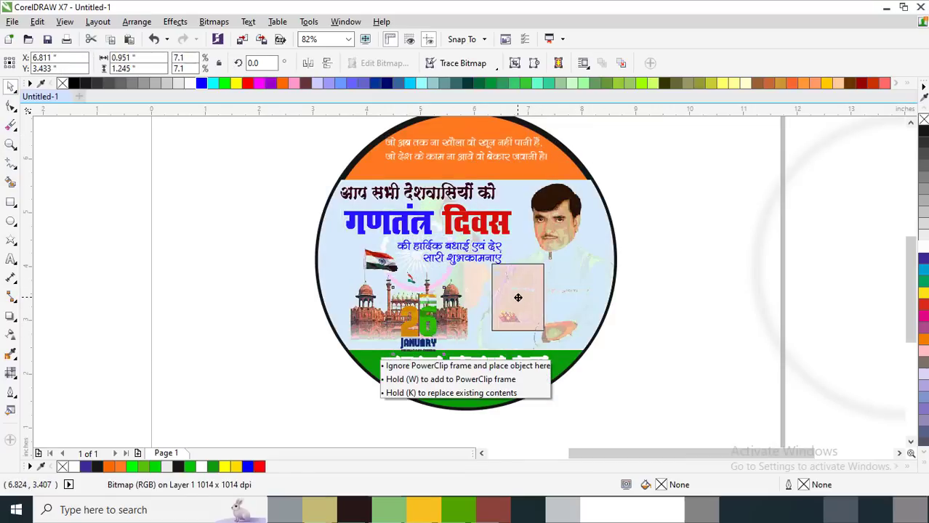
key("z")
left_click_drag(377, 218, 675, 366)
key("space")
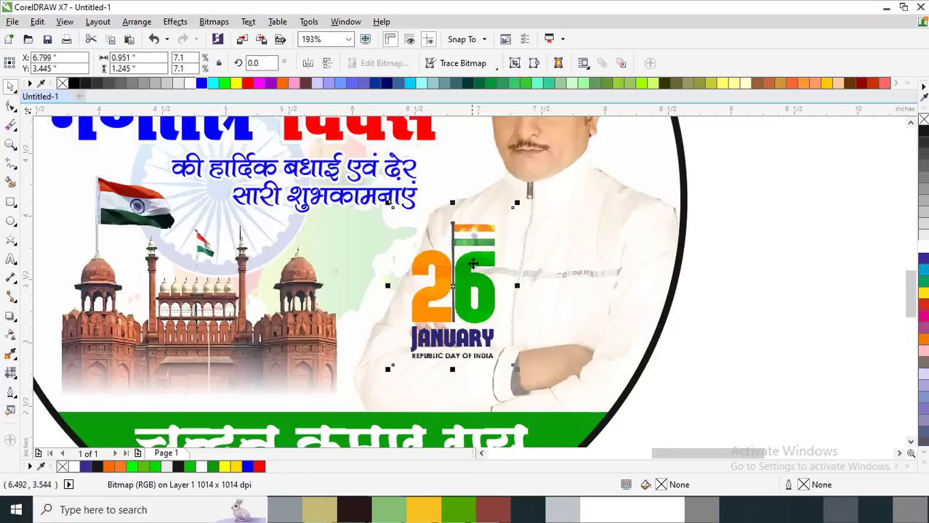
left_click_drag(468, 268, 401, 310)
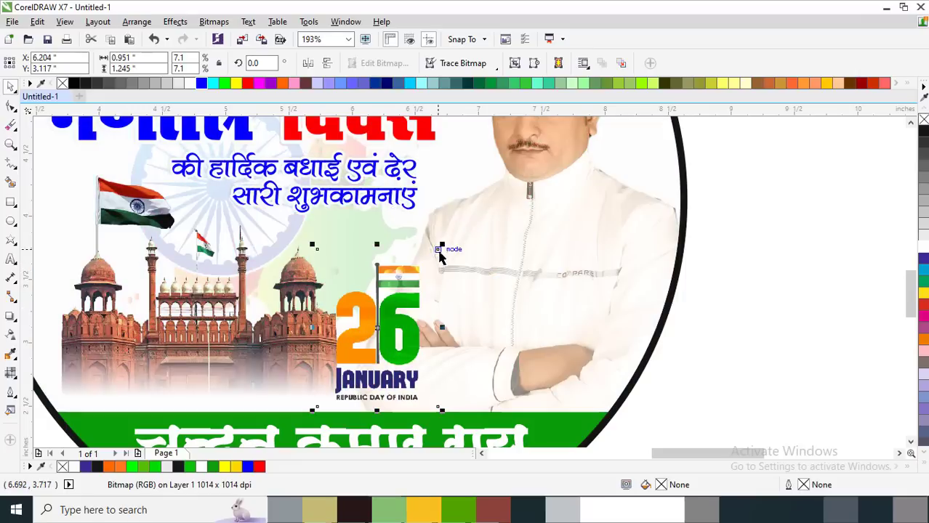
left_click_drag(442, 246, 472, 201)
left_click_drag(440, 307, 461, 292)
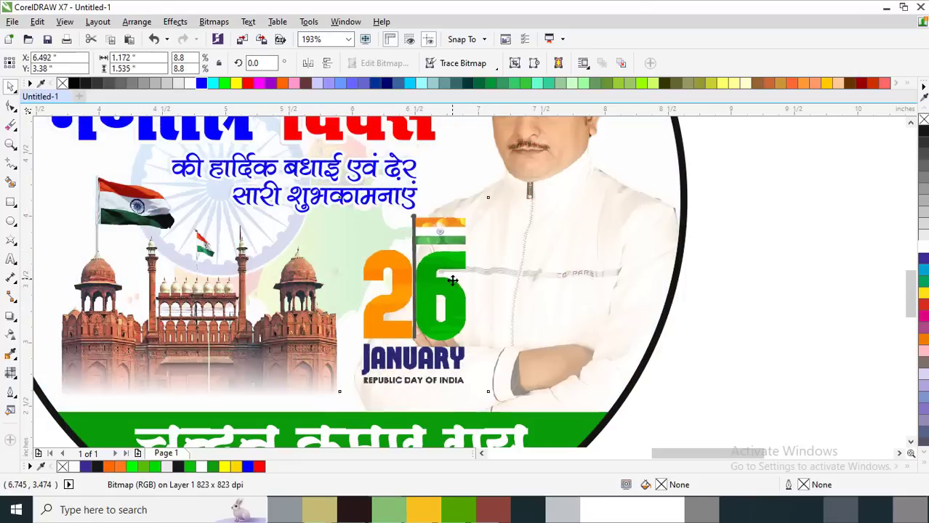
Shrink the 26 January graphic further and position it beside the flag near the Red Fort
key("z")
scroll(431, 269, "down", 3)
key("space")
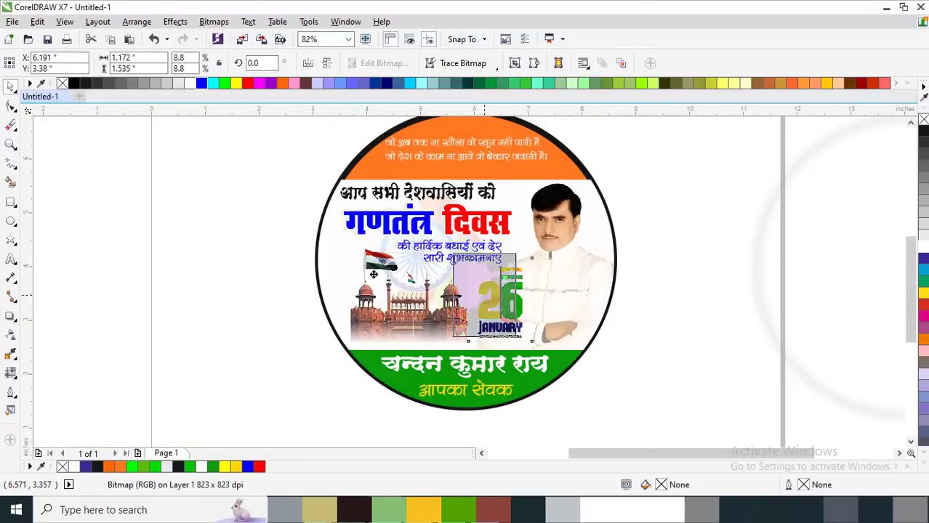
left_click_drag(492, 308, 355, 287)
key("space")
left_click_drag(280, 197, 476, 321)
key("space")
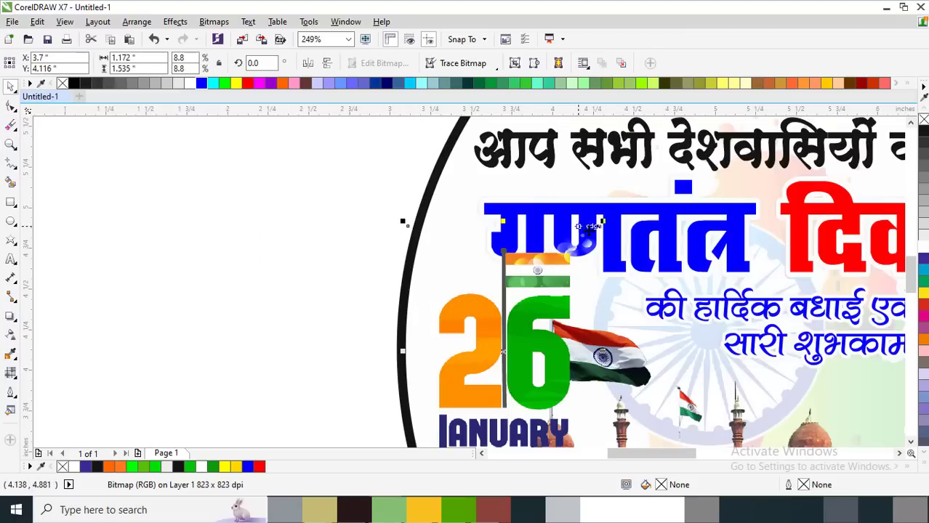
left_click_drag(600, 223, 559, 270)
key("z")
key("F3")
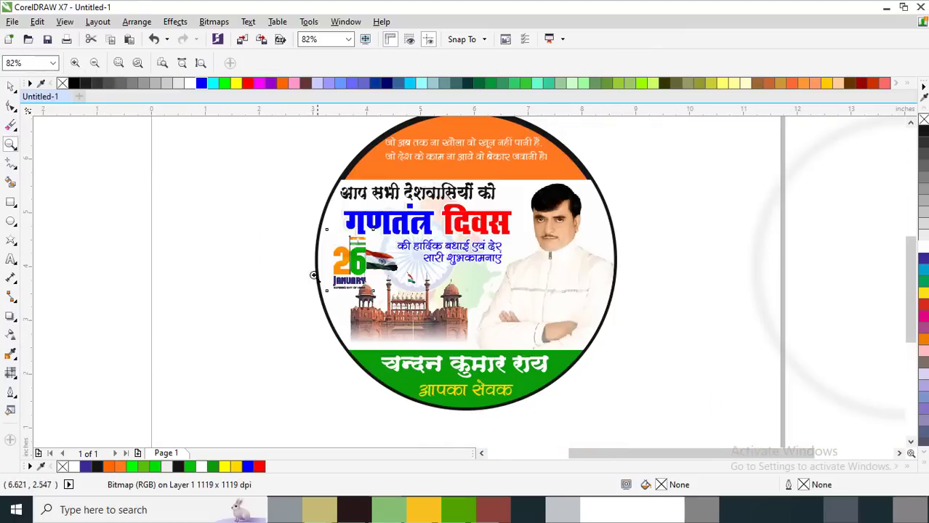
left_click_drag(327, 227, 460, 324)
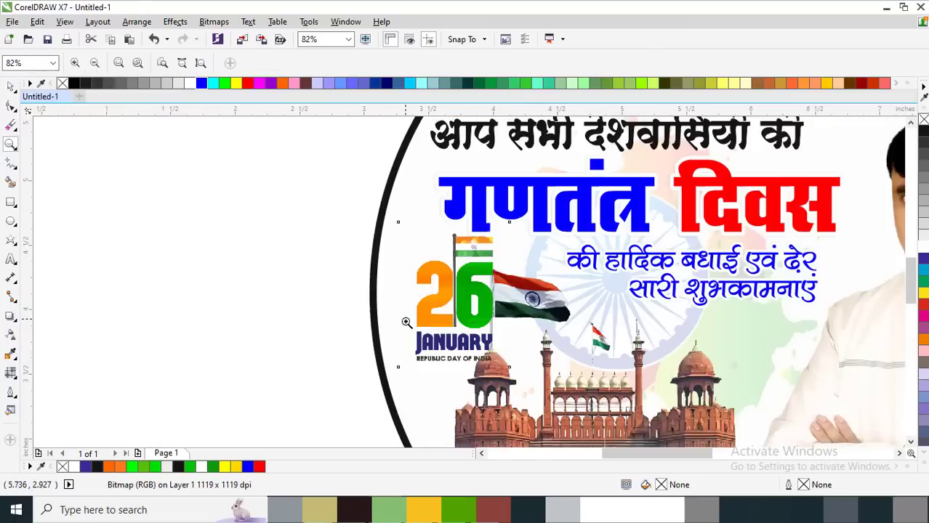
key("space")
mouse_move(457, 286)
left_mouse_down()
mouse_move(437, 296)
mouse_move(458, 314)
left_mouse_up()
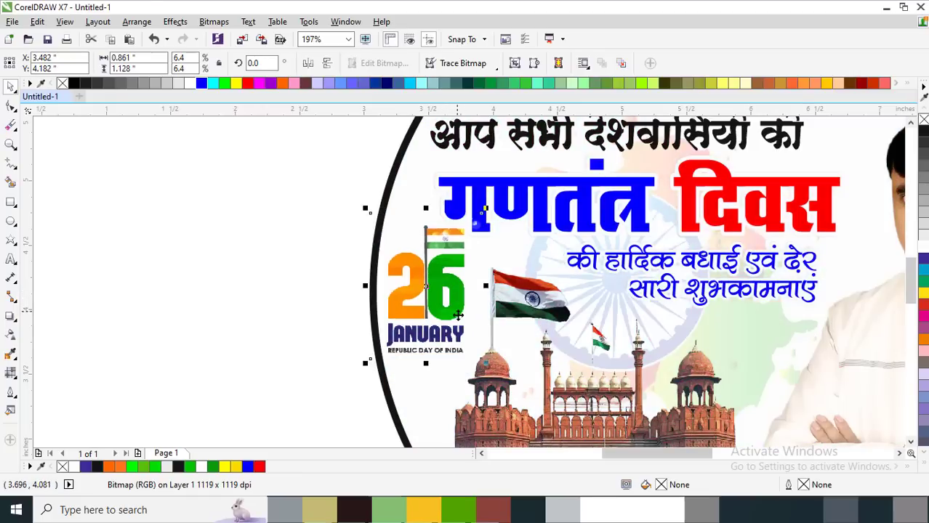
PowerClip the 26 January graphic into the circle and move it back beside the flag
left_click(419, 383)
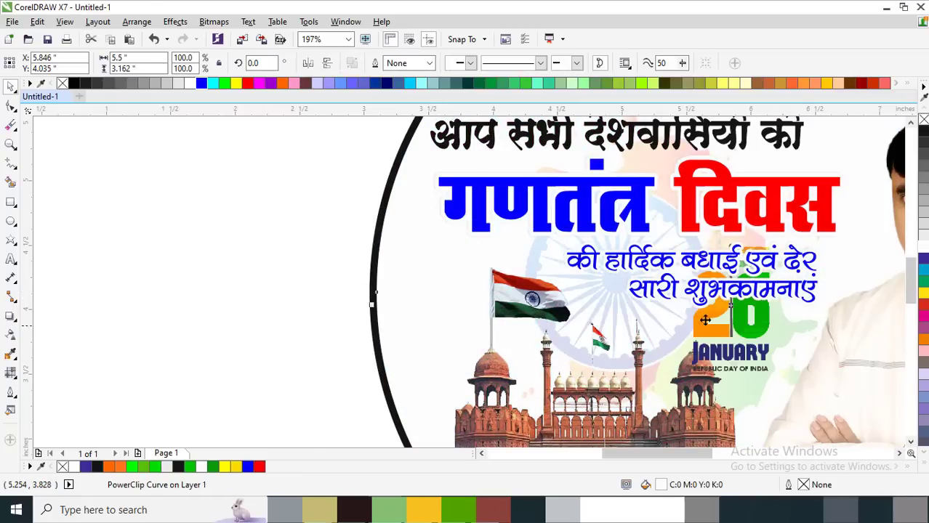
double_click(375, 292)
left_click(723, 306)
mouse_move(723, 305)
left_mouse_down()
mouse_move(443, 305)
mouse_move(449, 292)
left_mouse_up()
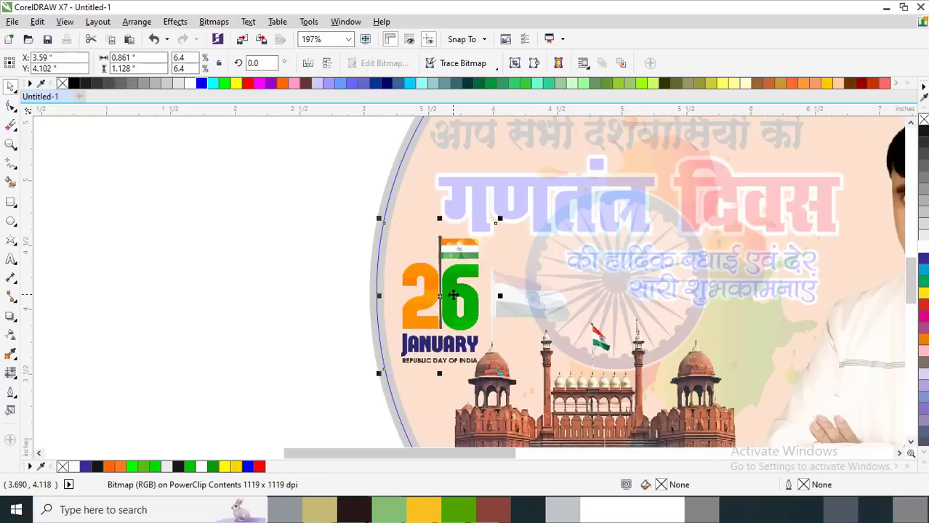
left_click(308, 319, "ctrl")
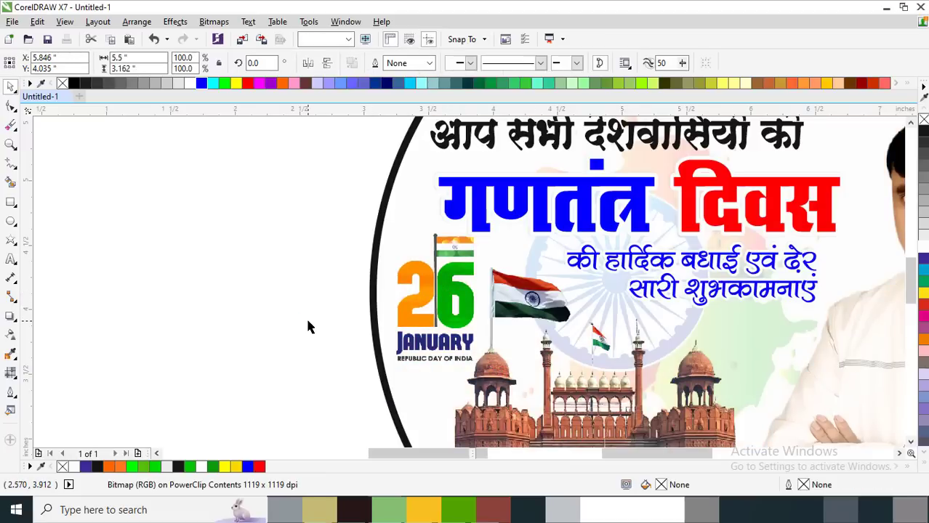
right_click(681, 293)
right_click(531, 216)
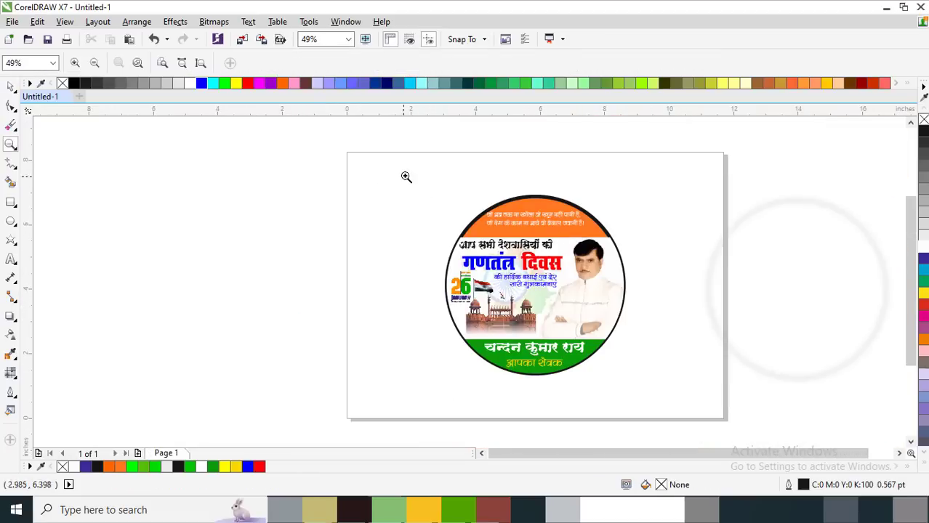
right_click(620, 234)
left_click_drag(674, 344, 718, 360)
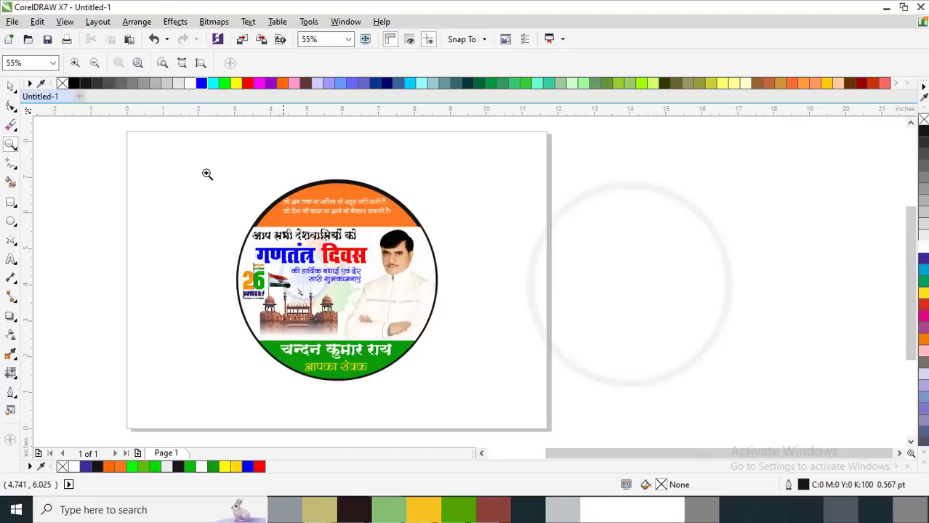
left_click_drag(199, 171, 516, 413)
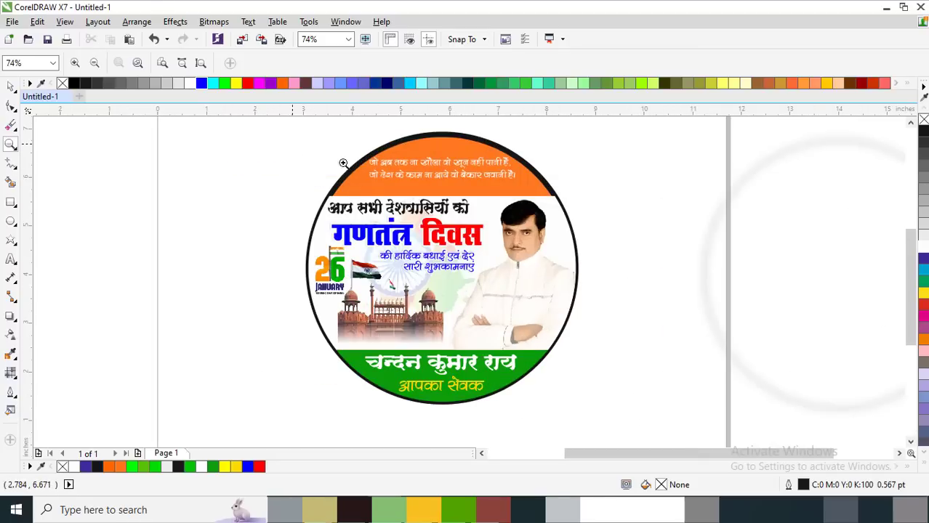
left_click_drag(342, 163, 637, 394)
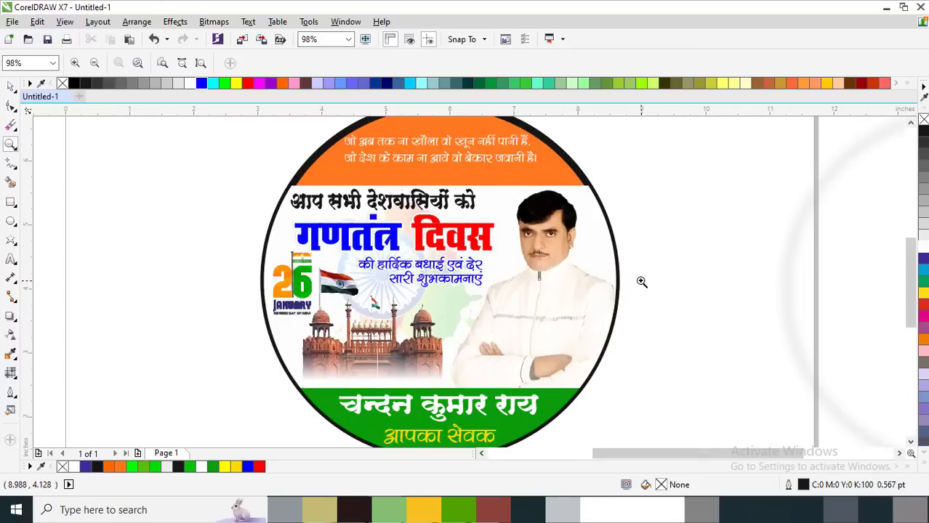